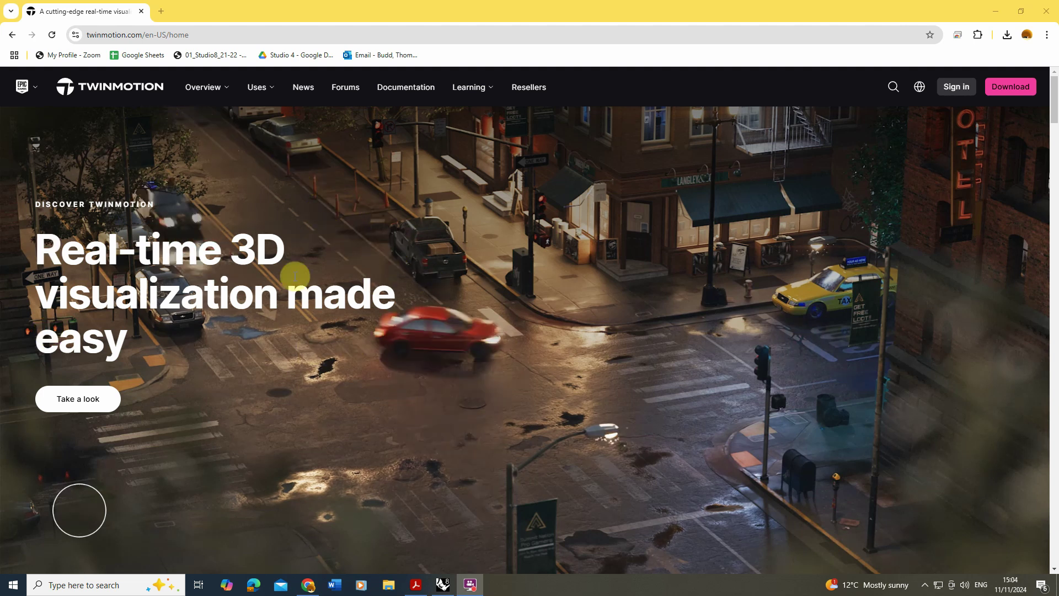
Go to the download page for the free-to-use Twinmotion licence.
{"action": "left_click", "coordinate": [1016, 98]}
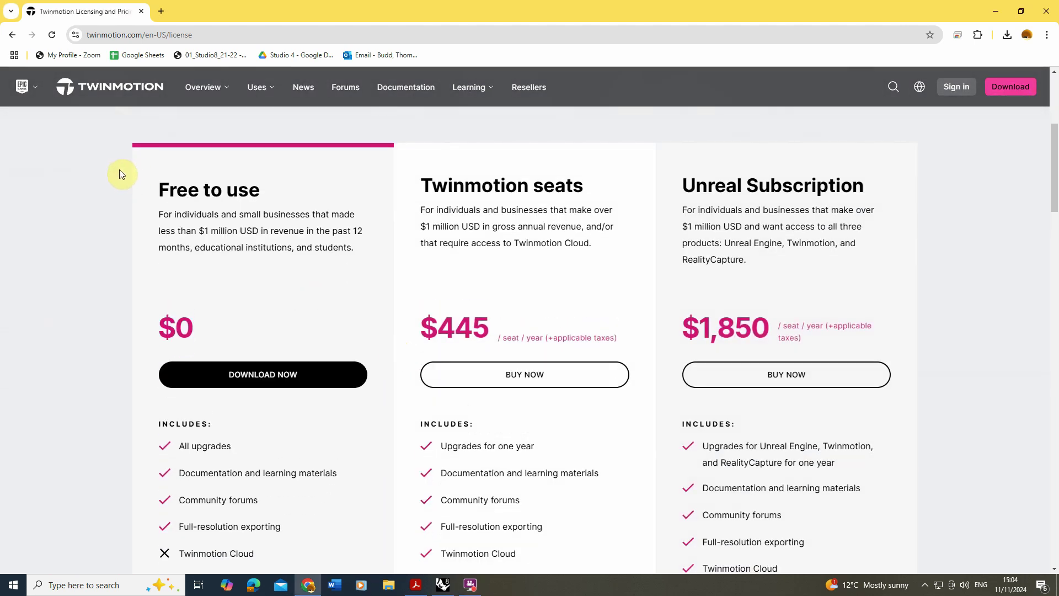
{"action": "scroll", "coordinate": [335, 321], "scroll_direction": "down", "scroll_amount": 1}
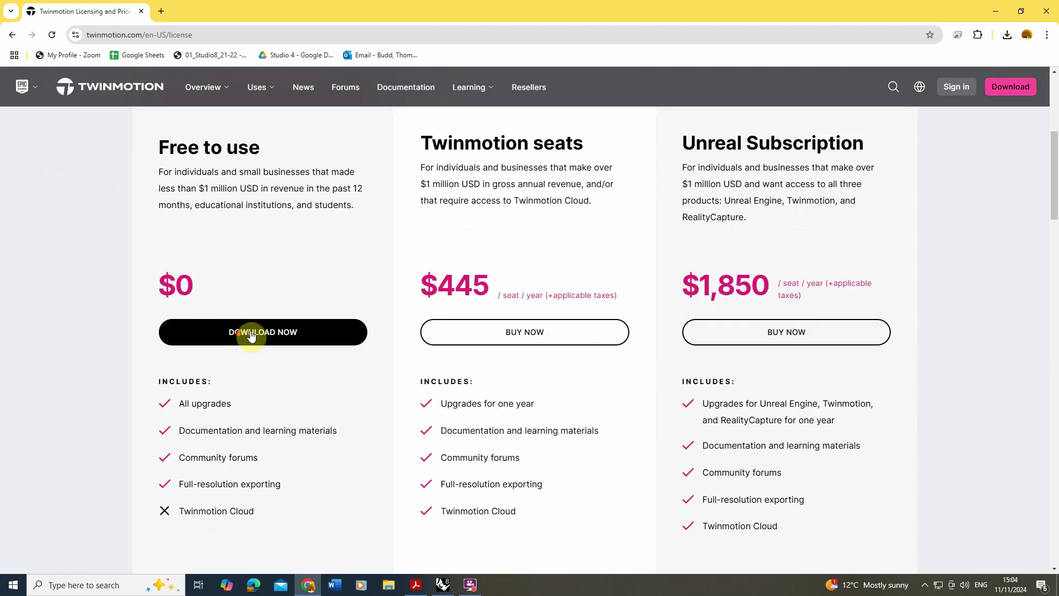
{"action": "left_click", "coordinate": [271, 320]}
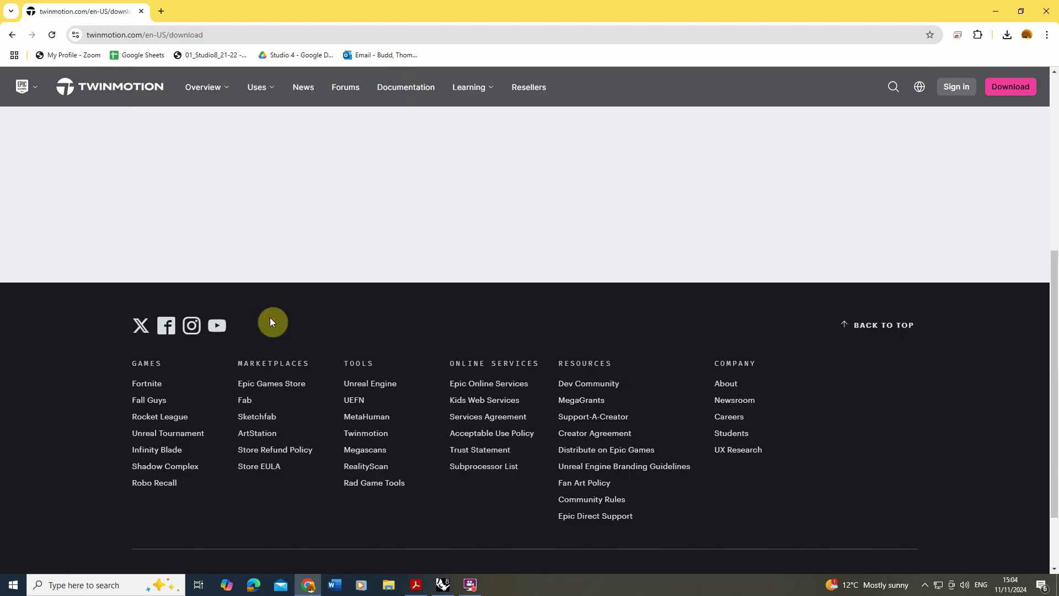
Review the launcher and Twinmotion installation instructions, and open the linked compatibility plugins page.
{"action": "scroll", "coordinate": [425, 314], "scroll_direction": "down", "scroll_amount": 6}
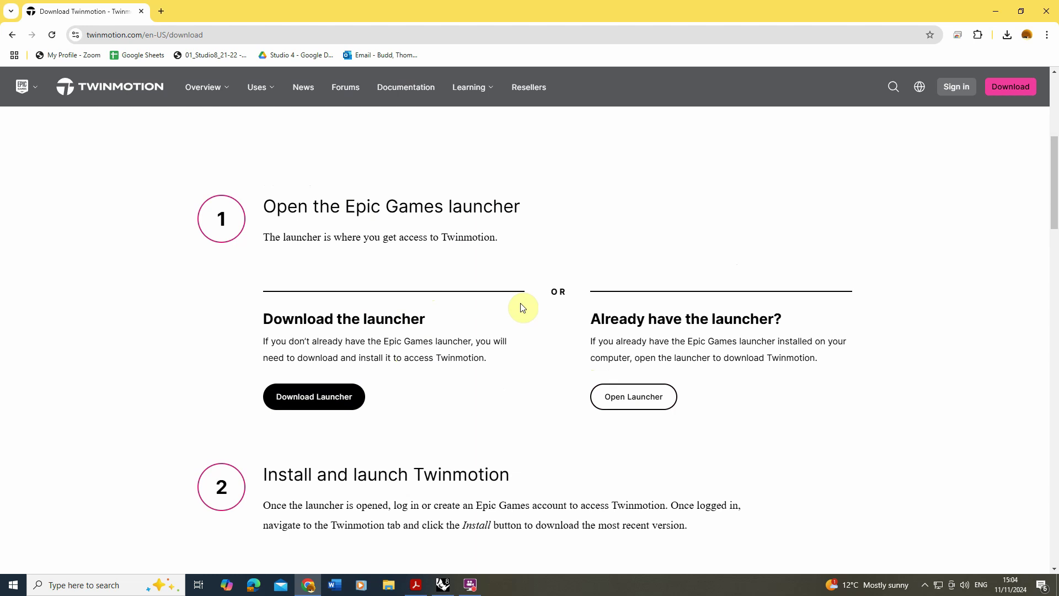
{"action": "scroll", "coordinate": [518, 305], "scroll_direction": "down", "scroll_amount": 4}
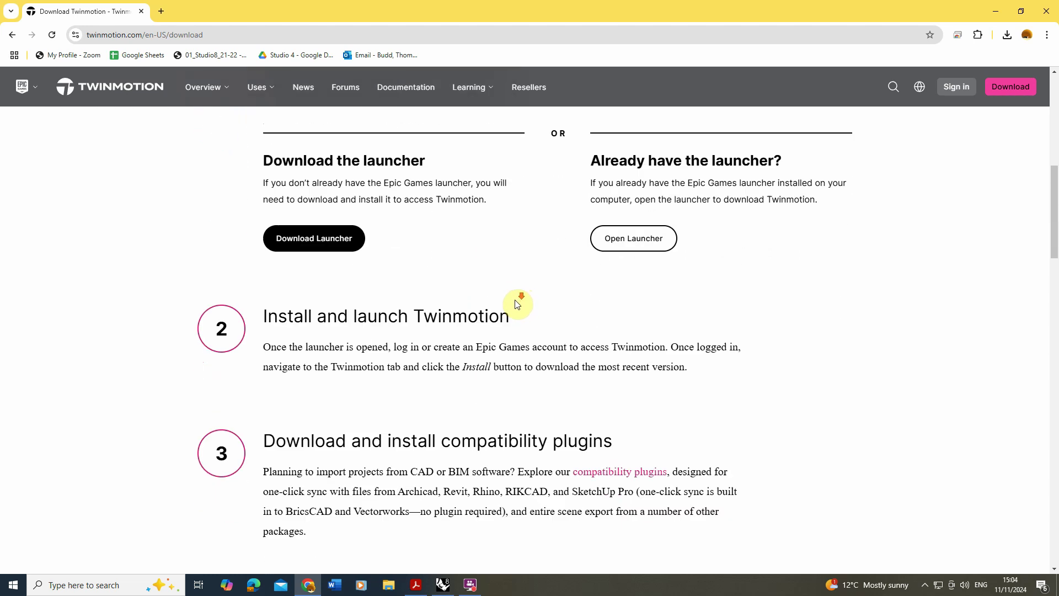
{"action": "scroll", "coordinate": [515, 301], "scroll_direction": "down", "scroll_amount": 3}
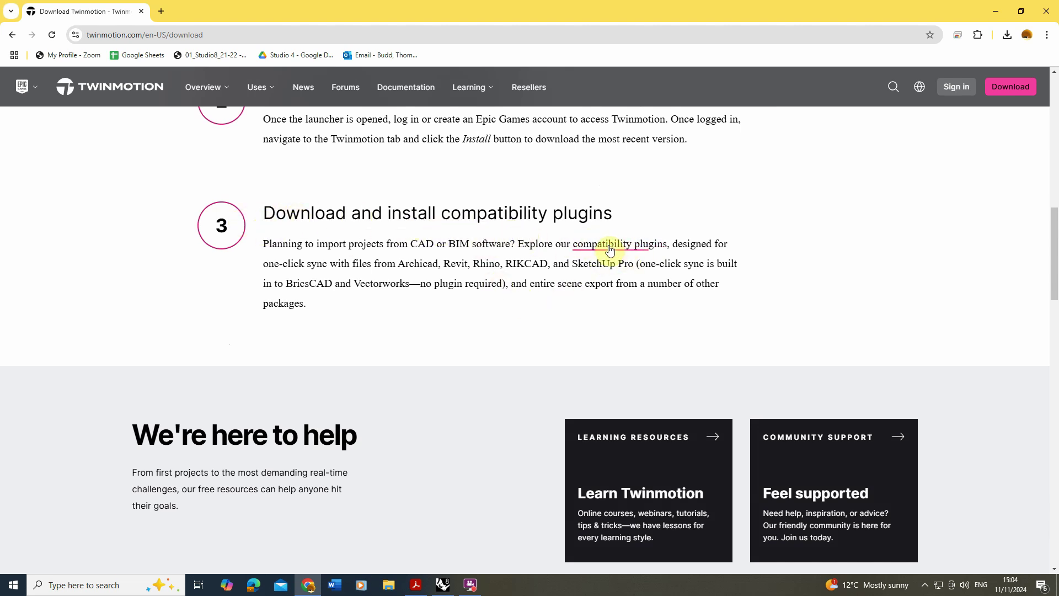
{"action": "left_click", "coordinate": [606, 243]}
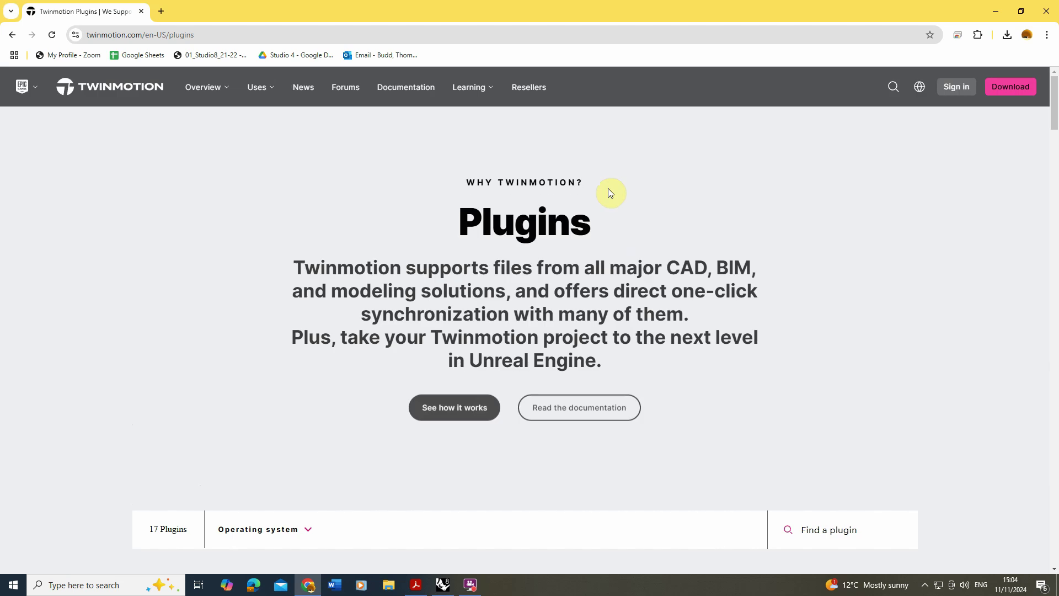
Find the Datasmith exporter plugin for Rhino among the listed plugins and open its download options.
{"action": "scroll", "coordinate": [496, 286], "scroll_direction": "down", "scroll_amount": 9}
{"action": "scroll", "coordinate": [498, 286], "scroll_direction": "down", "scroll_amount": 12}
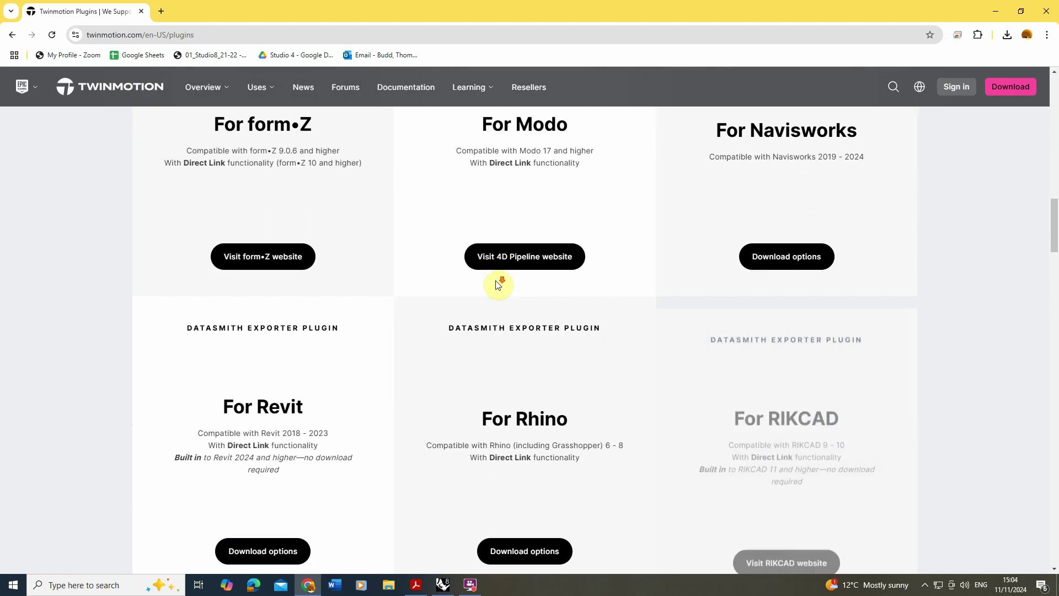
{"action": "scroll", "coordinate": [496, 284], "scroll_direction": "down", "scroll_amount": 4}
{"action": "scroll", "coordinate": [539, 284], "scroll_direction": "up", "scroll_amount": 1}
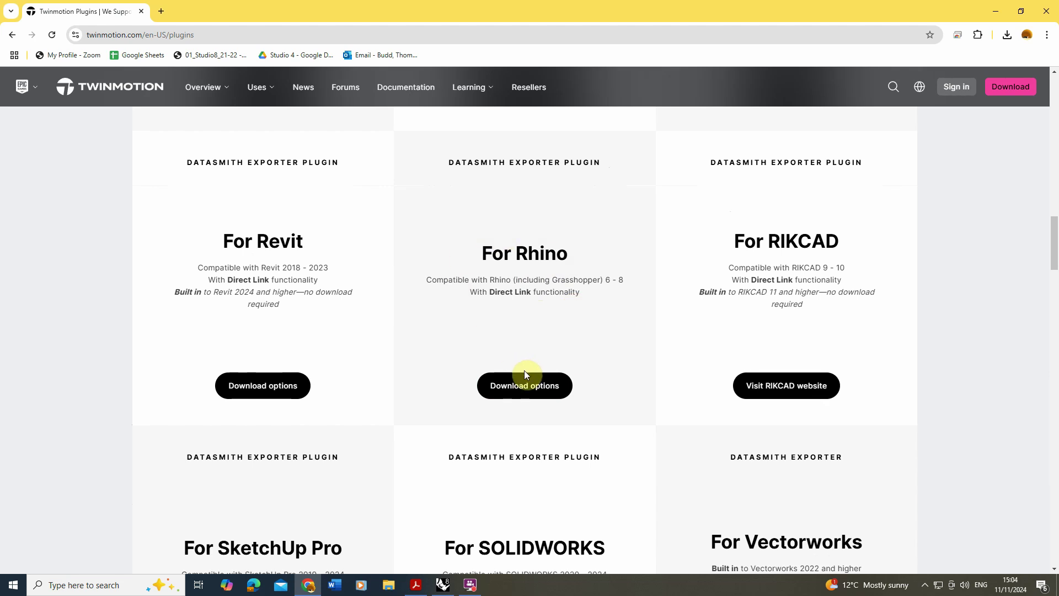
{"action": "left_click", "coordinate": [525, 380]}
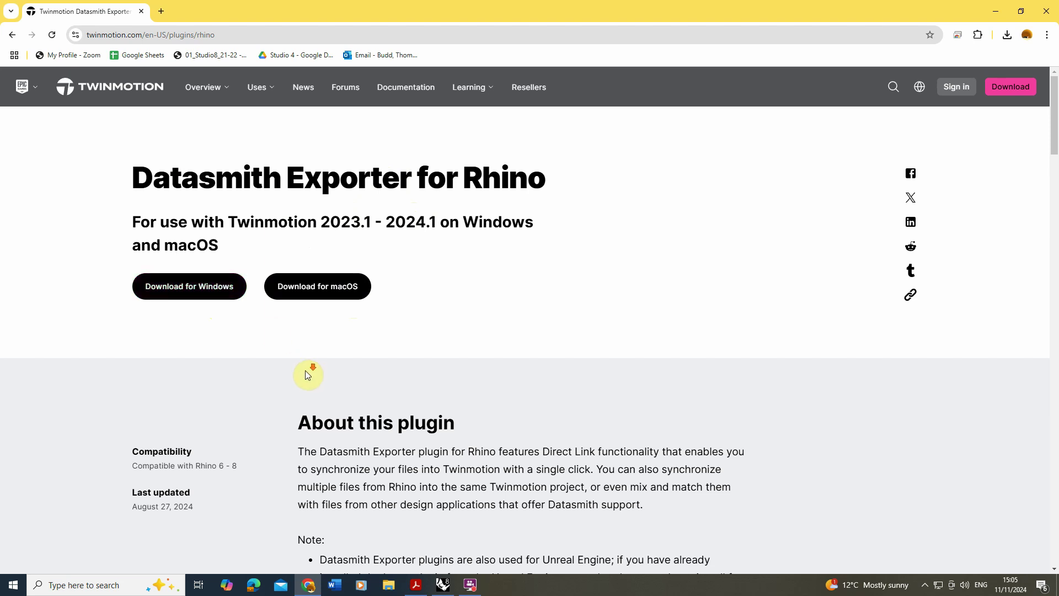
Download the Windows version of the Datasmith Exporter for Rhino and check the browser's downloads.
{"action": "scroll", "coordinate": [307, 372], "scroll_direction": "down", "scroll_amount": 10}
{"action": "scroll", "coordinate": [389, 362], "scroll_direction": "up", "scroll_amount": 10}
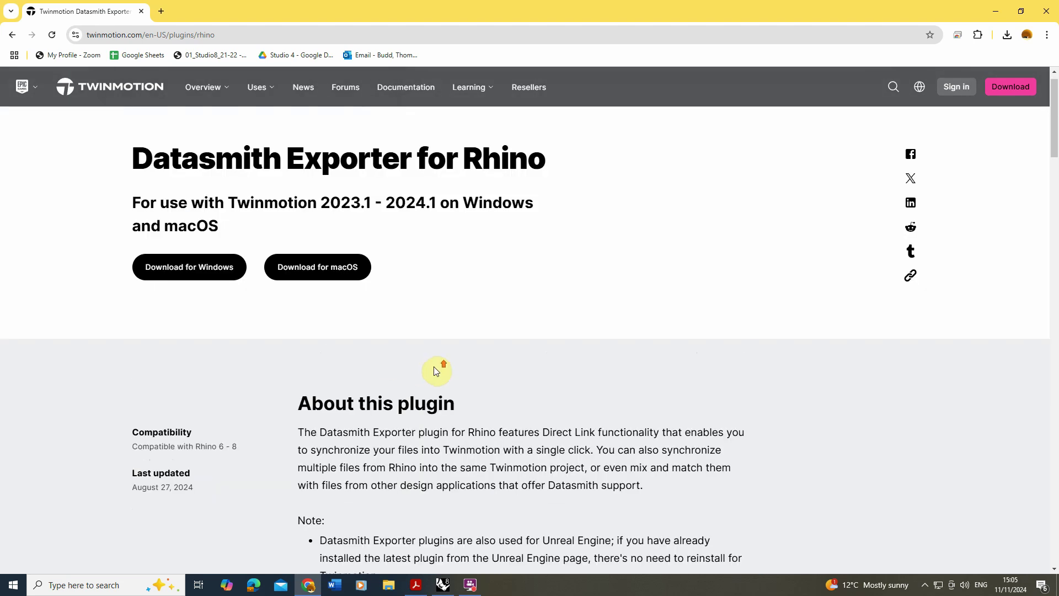
{"action": "left_click", "coordinate": [190, 286]}
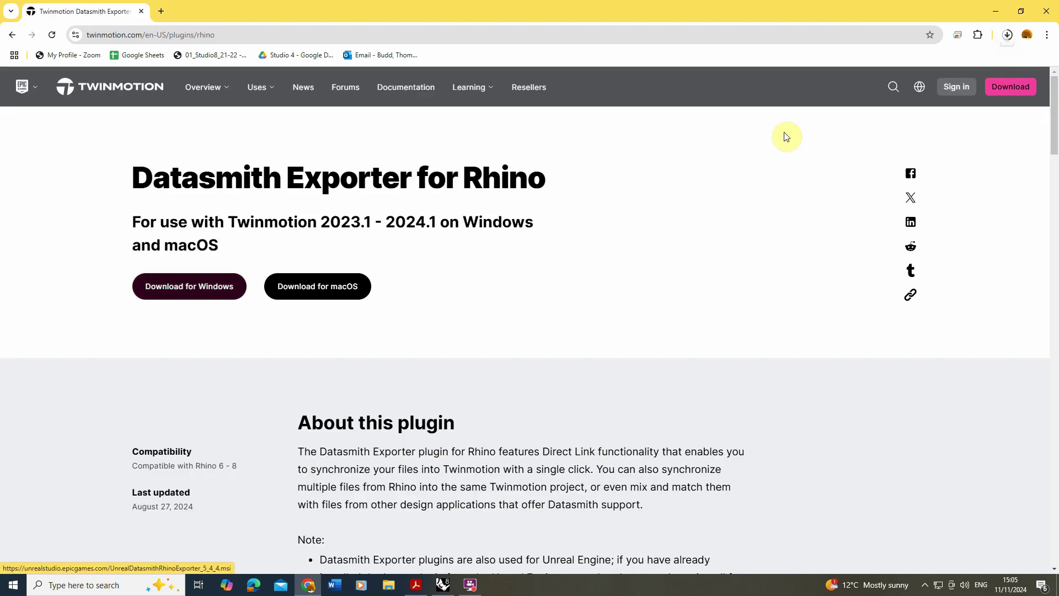
{"action": "left_click", "coordinate": [1006, 34]}
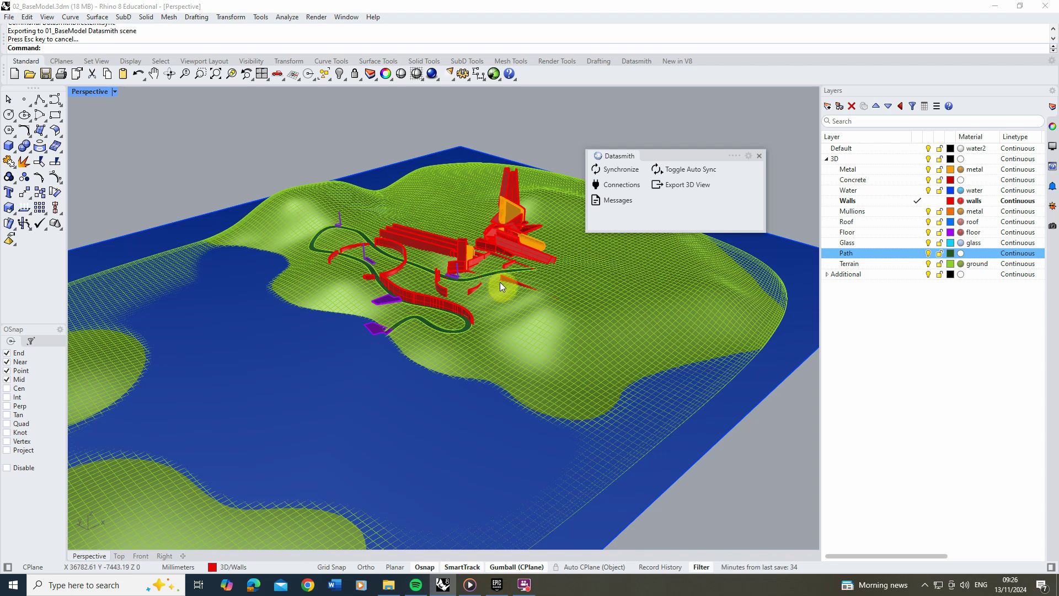
In Rhino, dock the floating Datasmith toolbar with the Layers sidebar and bring the layer list back into view.
{"action": "left_click_drag", "start_coordinate": [650, 154], "coordinate": [648, 133]}
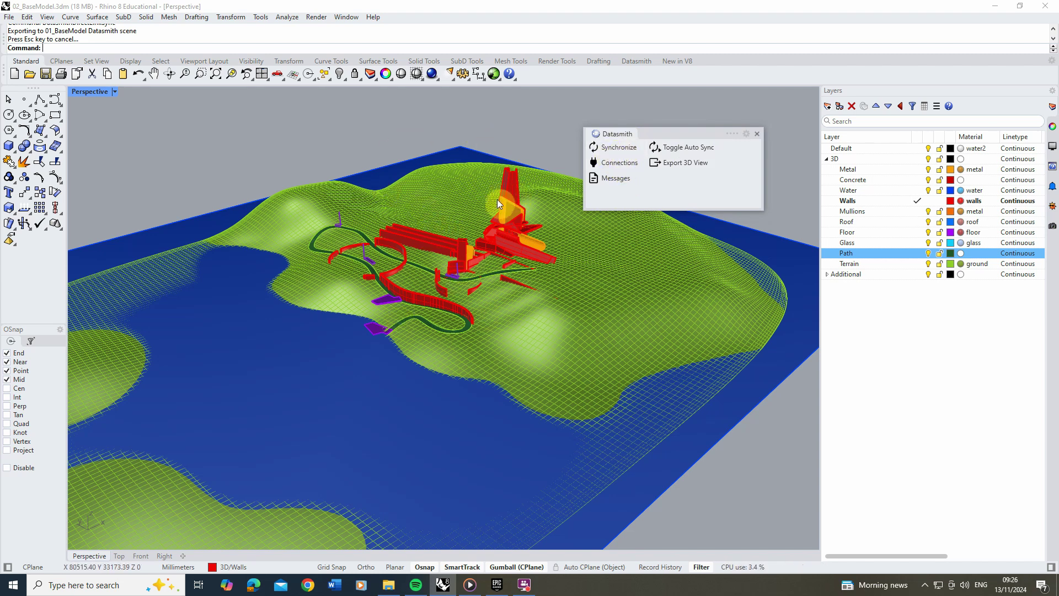
{"action": "left_click", "coordinate": [610, 134]}
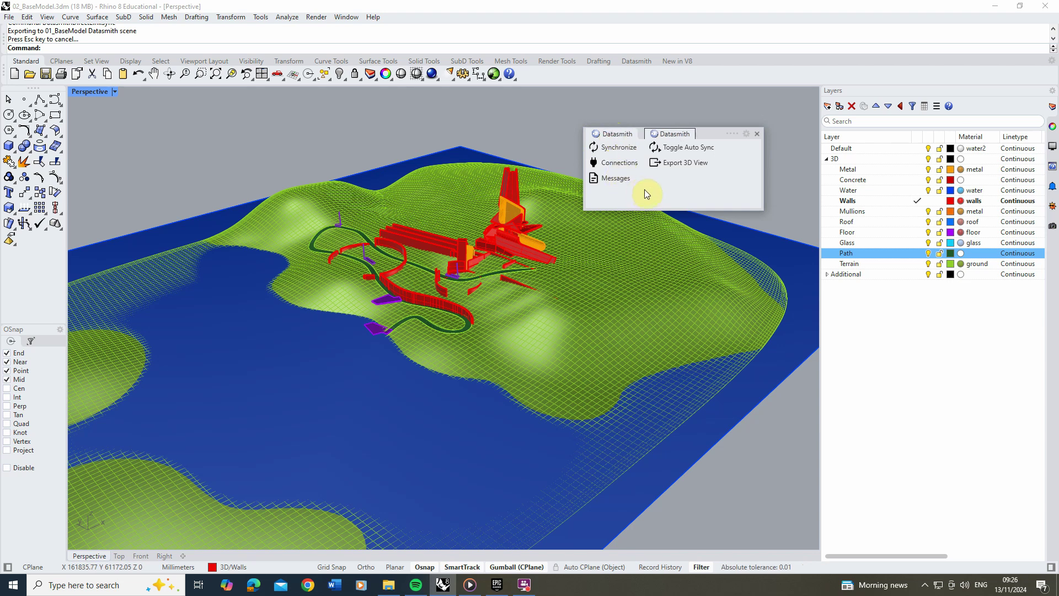
{"action": "left_click_drag", "start_coordinate": [606, 132], "coordinate": [828, 165]}
{"action": "left_click_drag", "start_coordinate": [1053, 282], "coordinate": [1051, 247]}
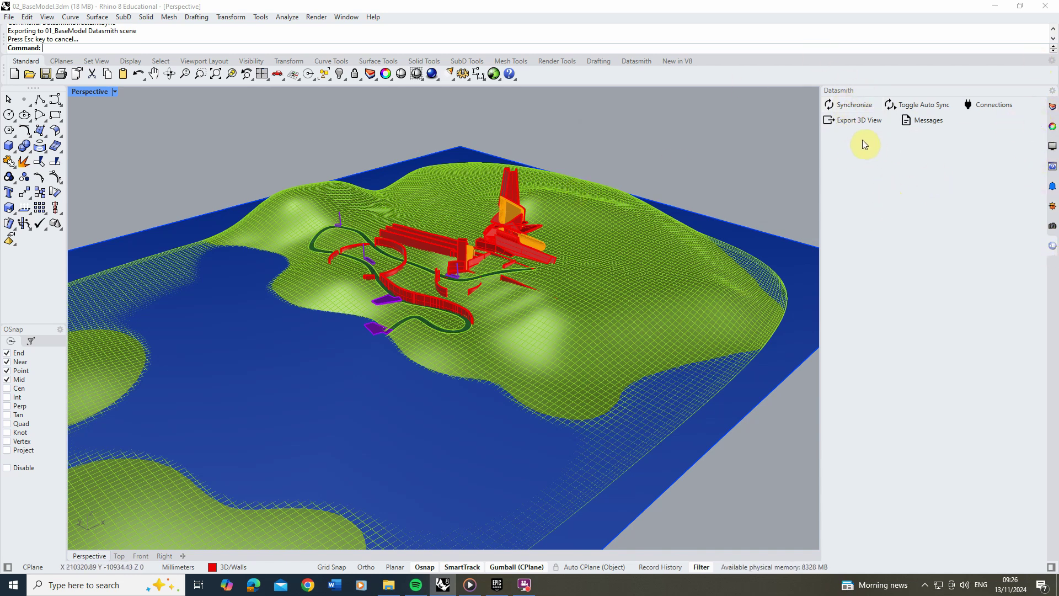
{"action": "left_click", "coordinate": [1052, 107]}
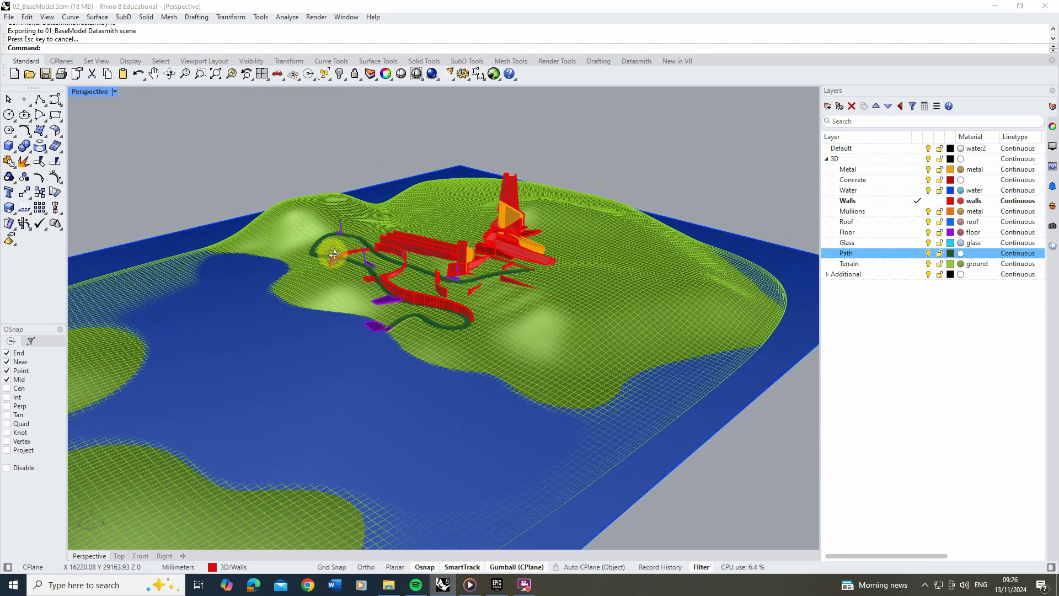
Hide and show the Metal and Water layers one at a time to check which objects each contains.
{"action": "right_click_drag", "start_coordinate": [332, 259], "coordinate": [344, 255]}
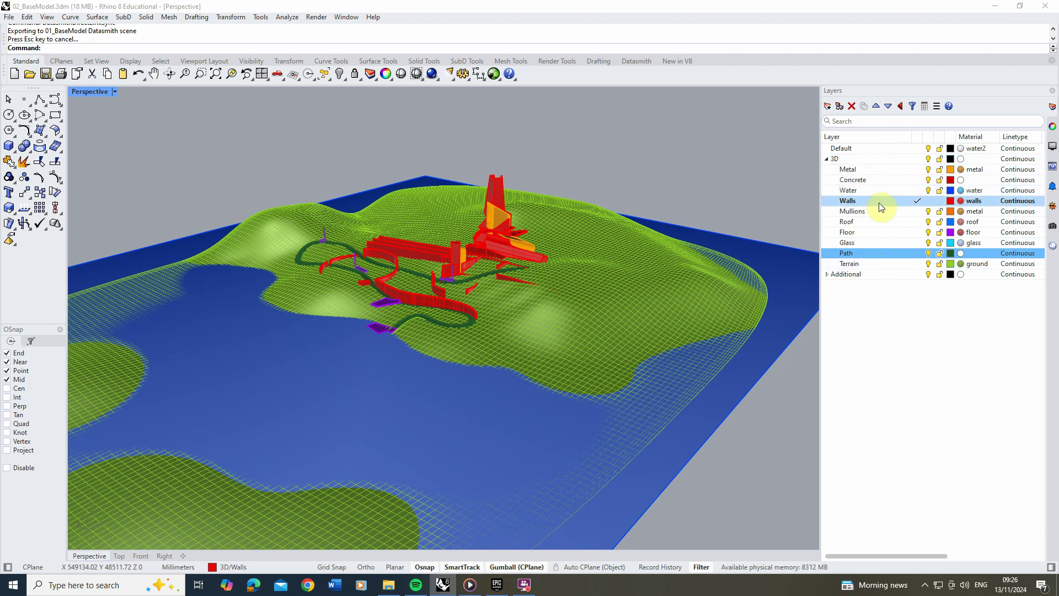
{"action": "left_click", "coordinate": [929, 170]}
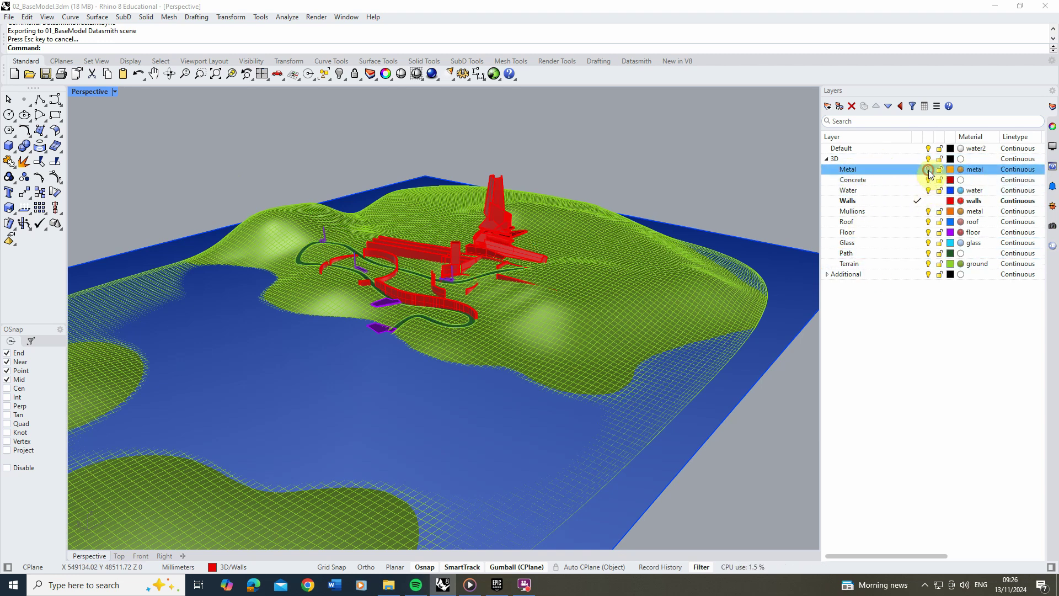
{"action": "left_click", "coordinate": [929, 170]}
{"action": "left_click", "coordinate": [927, 190]}
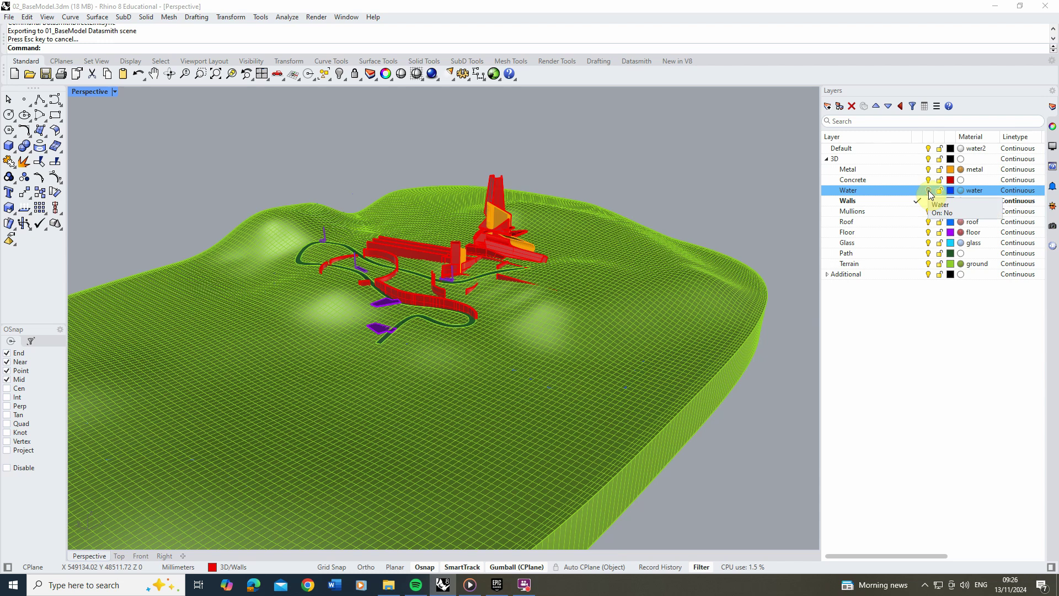
{"action": "left_click", "coordinate": [928, 190]}
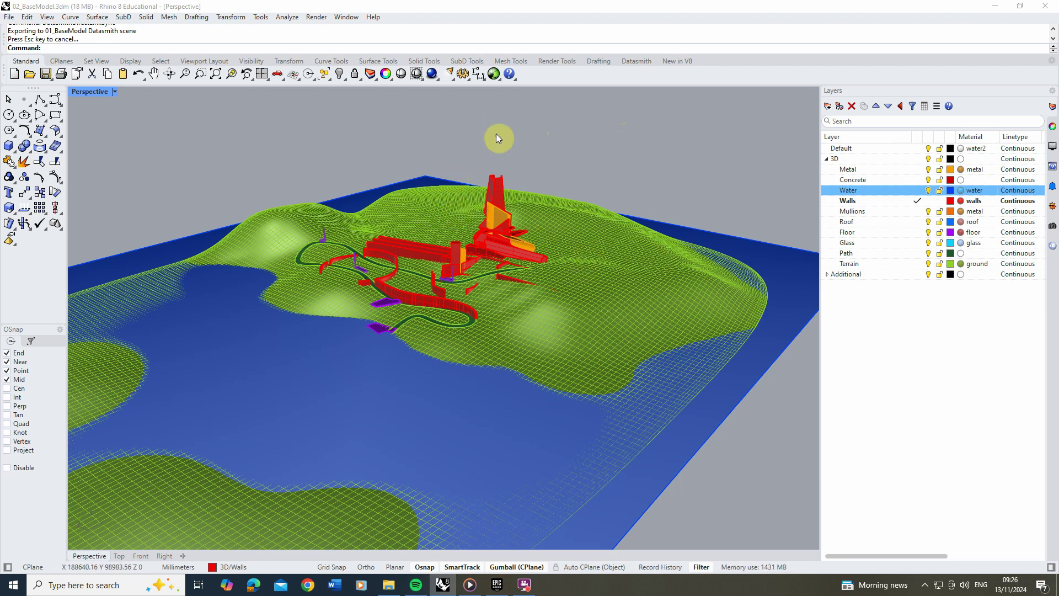
Run the Materials command and create a new Physically Based material in the model's material collection.
{"action": "left_click", "coordinate": [538, 134]}
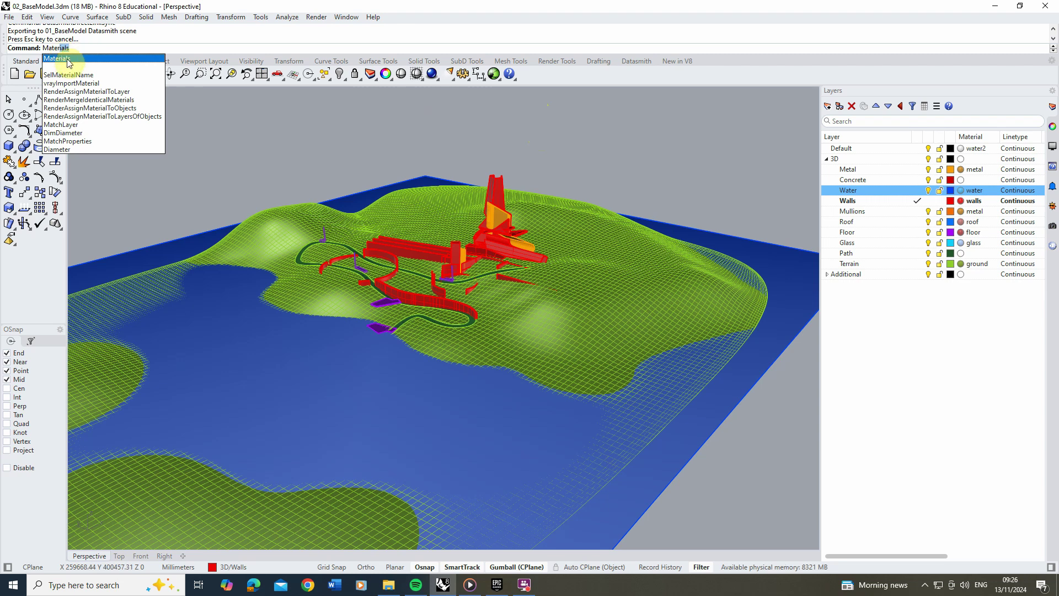
{"action": "key", "text": "Return"}
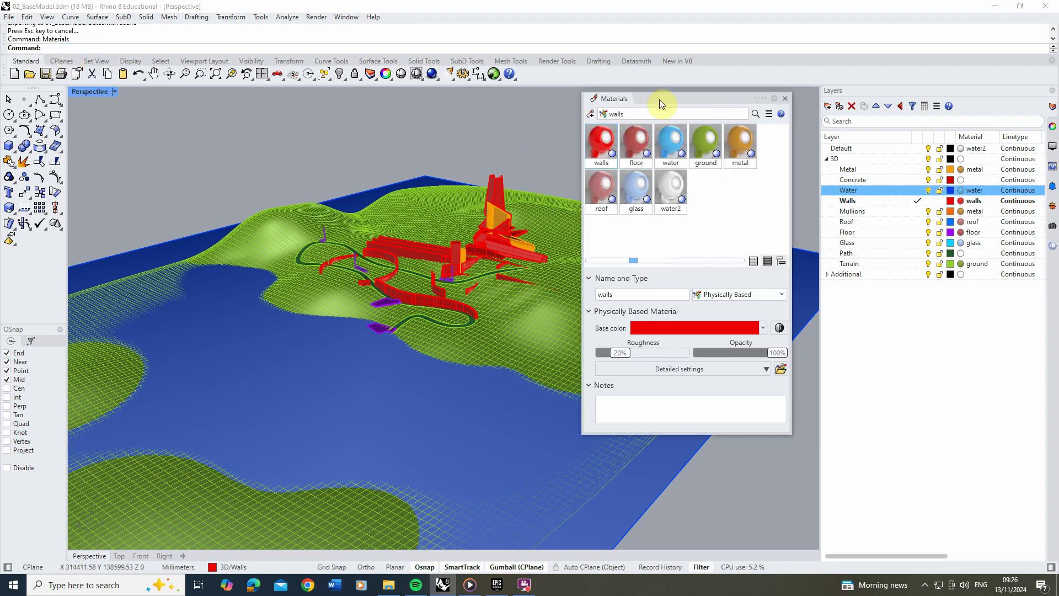
{"action": "left_click_drag", "start_coordinate": [660, 99], "coordinate": [617, 104]}
{"action": "left_click", "coordinate": [671, 204]}
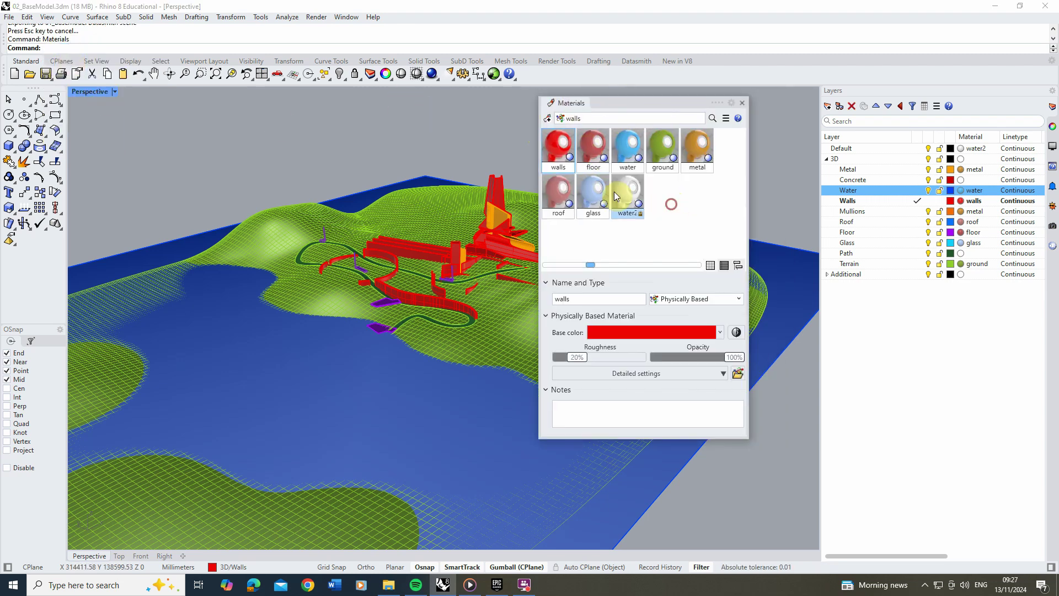
{"action": "left_click", "coordinate": [547, 120]}
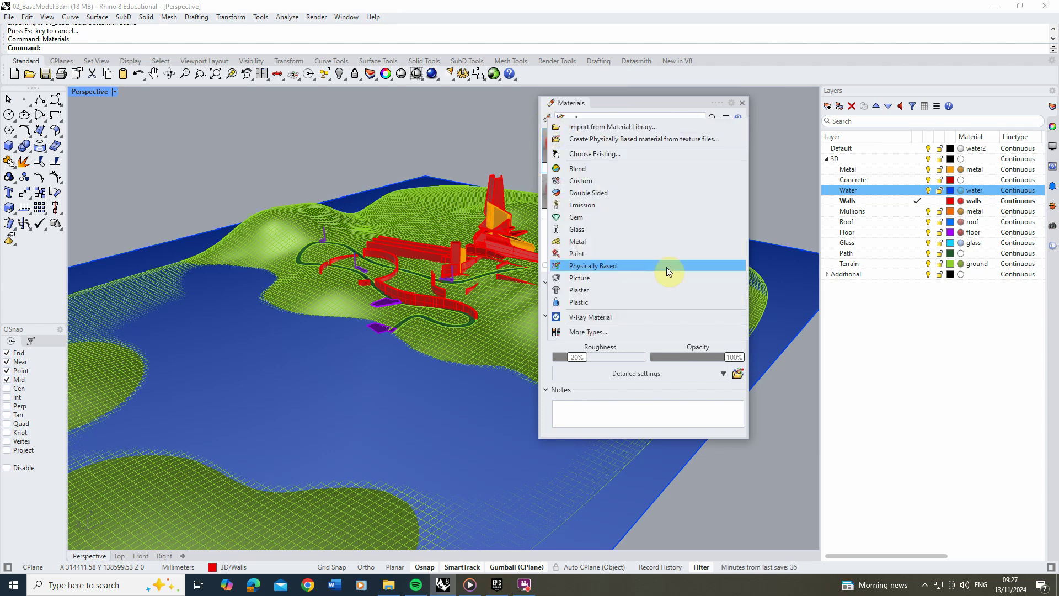
{"action": "left_click", "coordinate": [601, 266]}
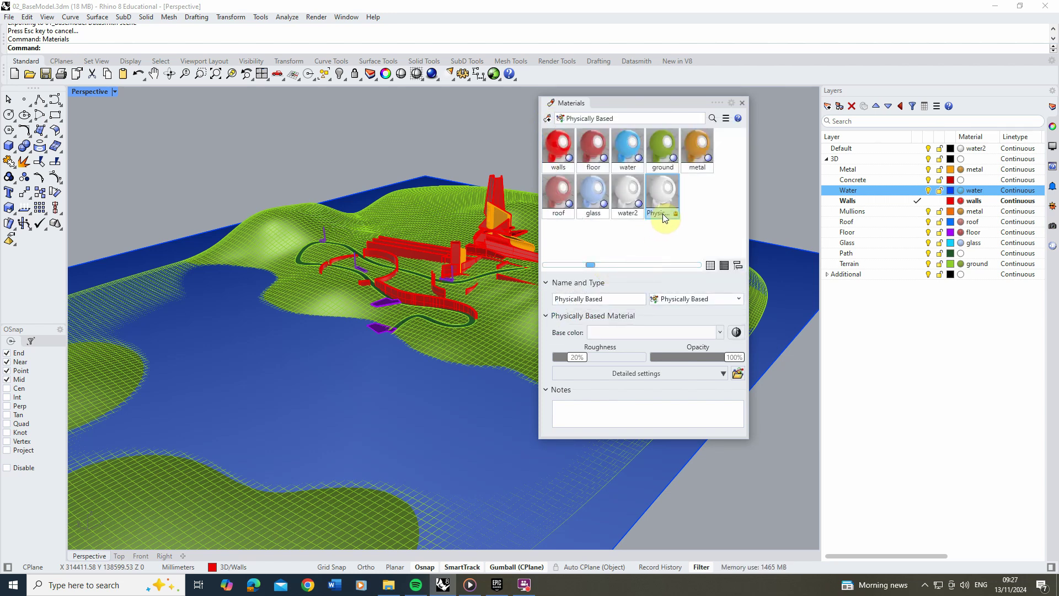
Set the new physically based material's base color to dark green.
{"action": "left_click", "coordinate": [613, 332]}
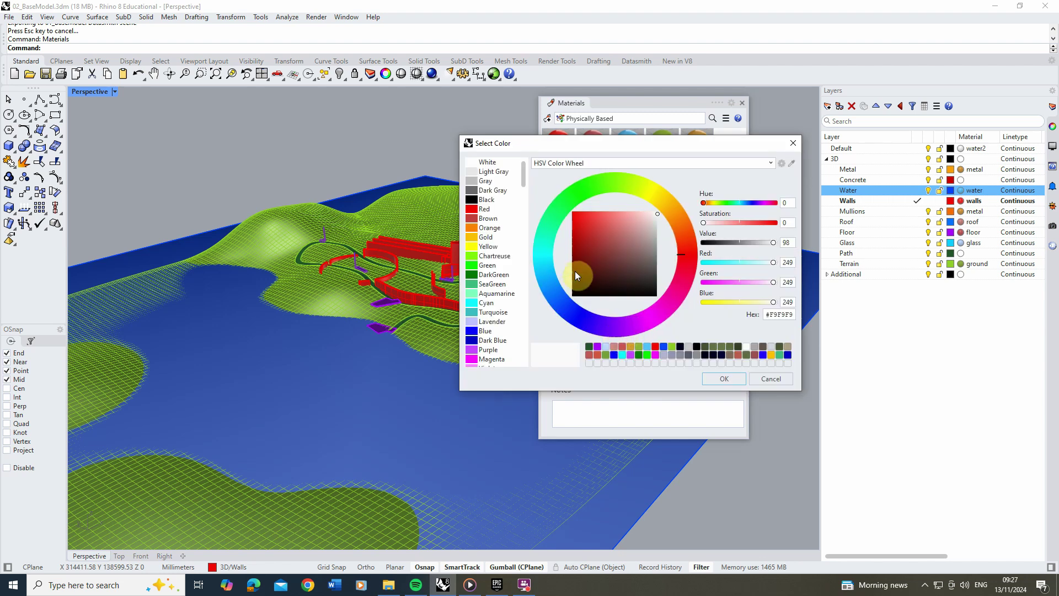
{"action": "left_click", "coordinate": [548, 257]}
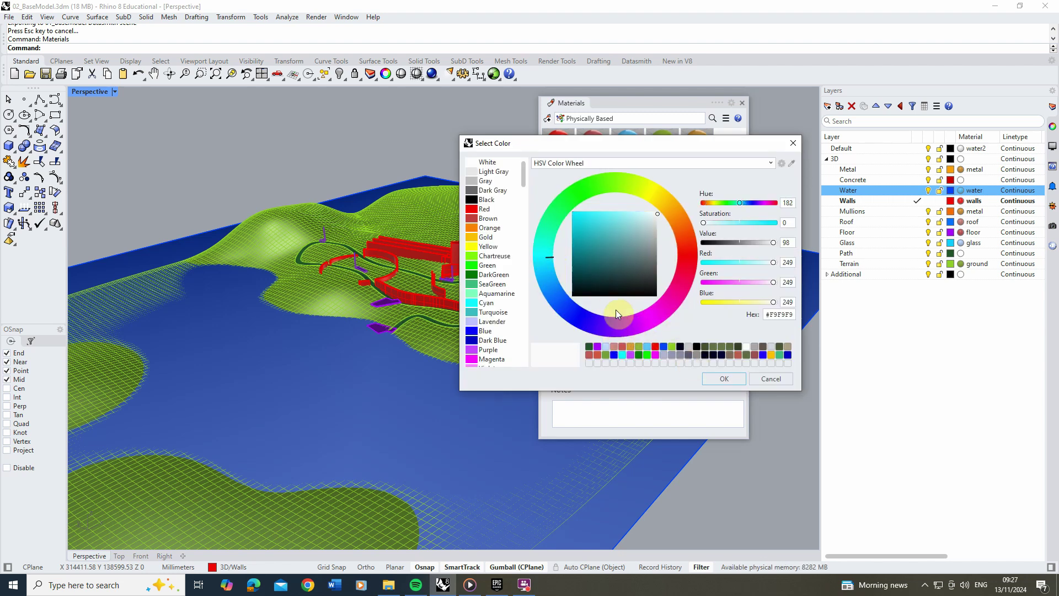
{"action": "left_click", "coordinate": [600, 265]}
{"action": "left_click", "coordinate": [572, 204]}
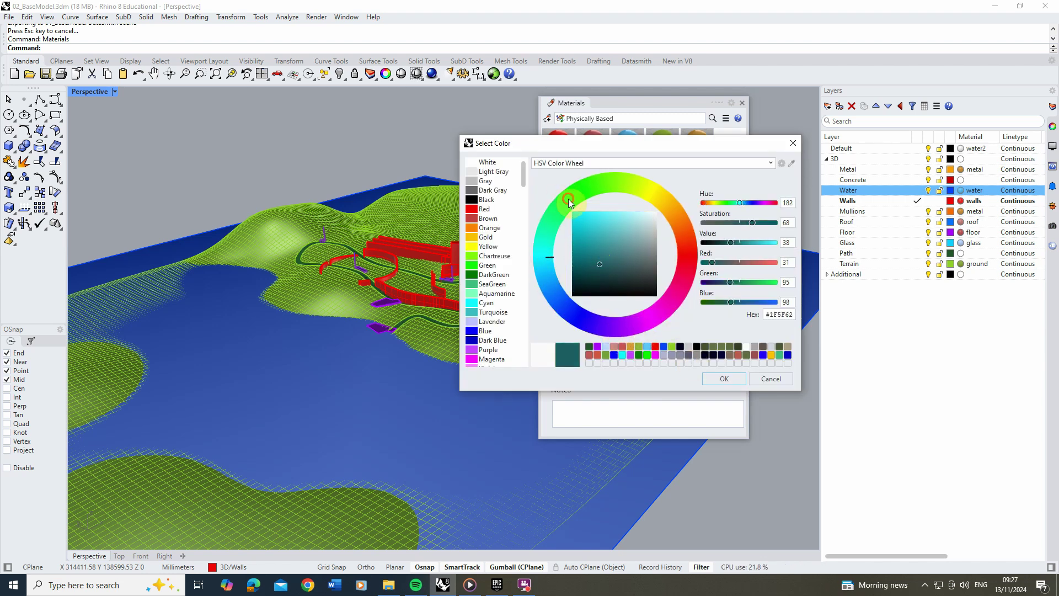
{"action": "left_click", "coordinate": [720, 379]}
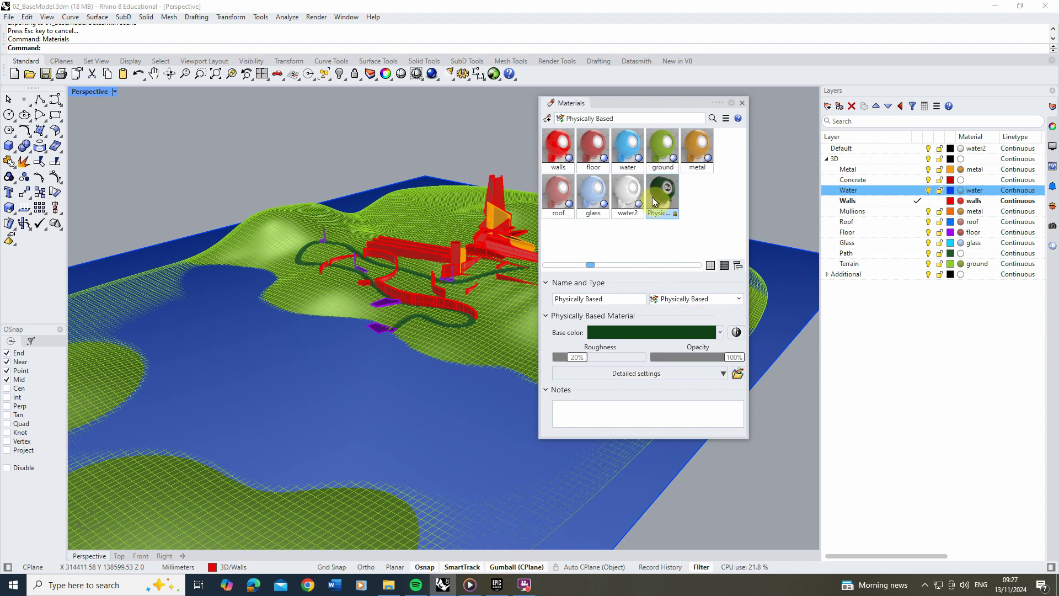
Rename the dark green physically based material as path.
{"action": "left_click", "coordinate": [610, 298]}
{"action": "type", "text": "p"}
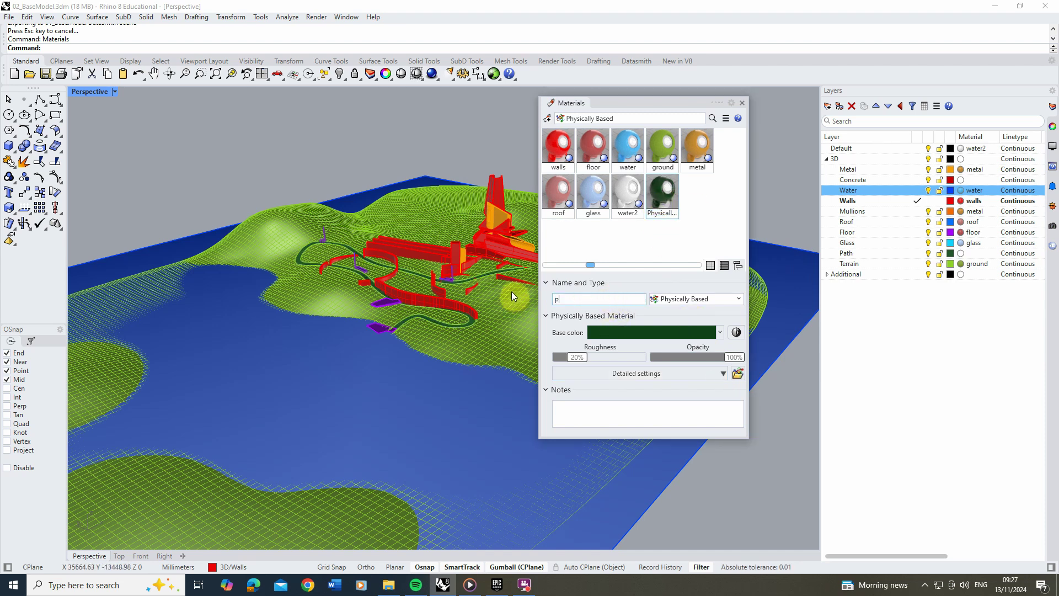
{"action": "type", "text": "ath"}
{"action": "key", "text": "Return"}
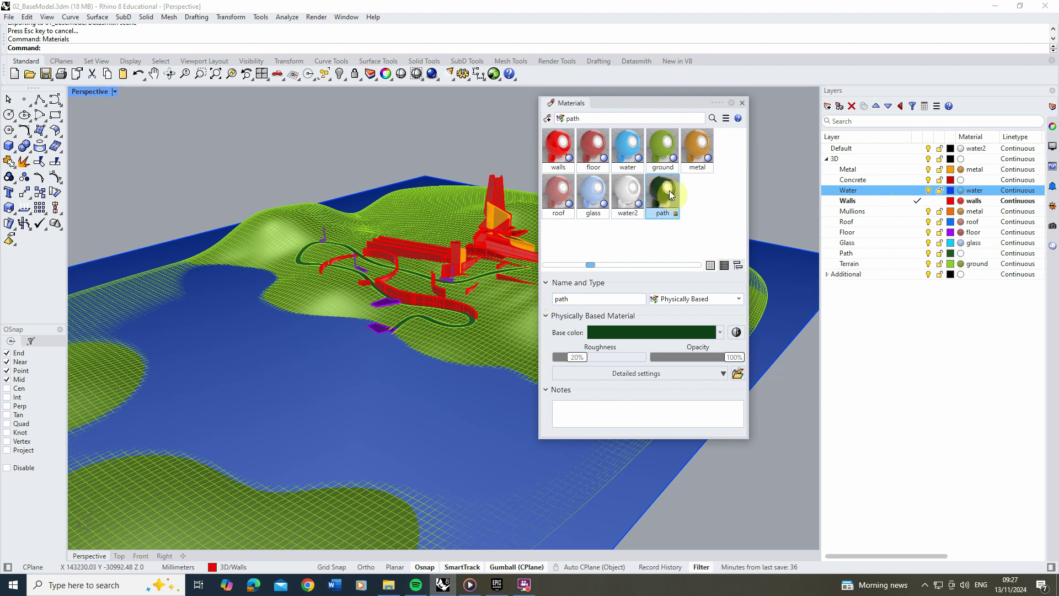
Assign the path material to the dark green Path layer.
{"action": "right_click", "coordinate": [668, 194]}
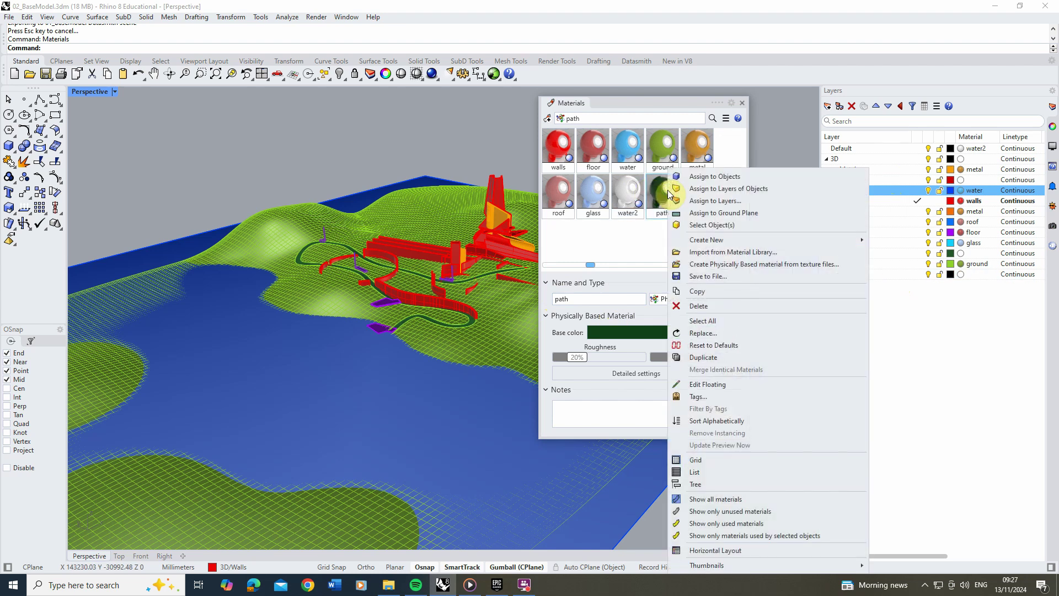
{"action": "left_click", "coordinate": [699, 202]}
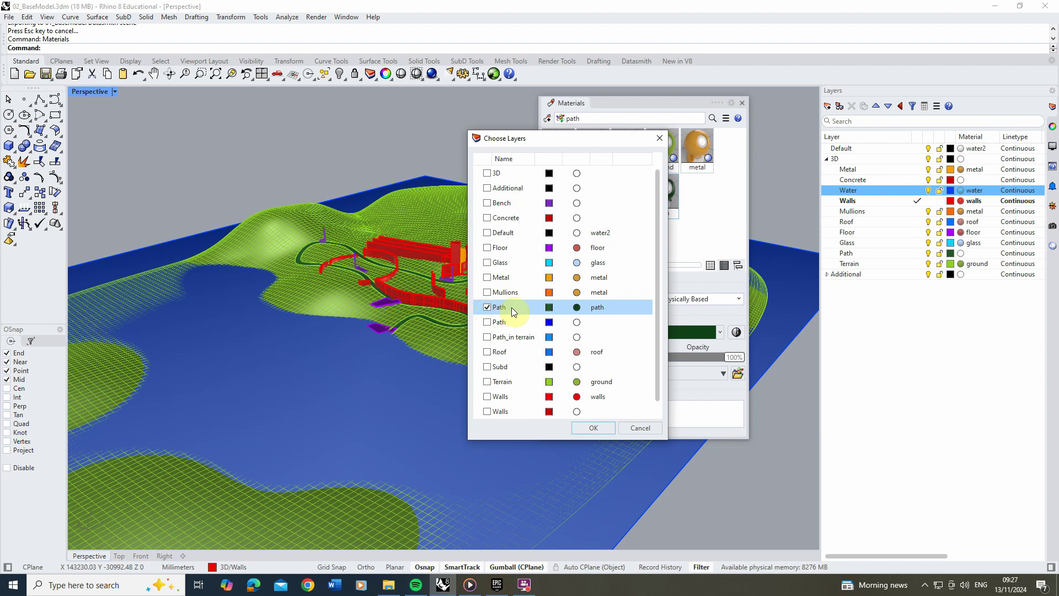
{"action": "left_click", "coordinate": [605, 430]}
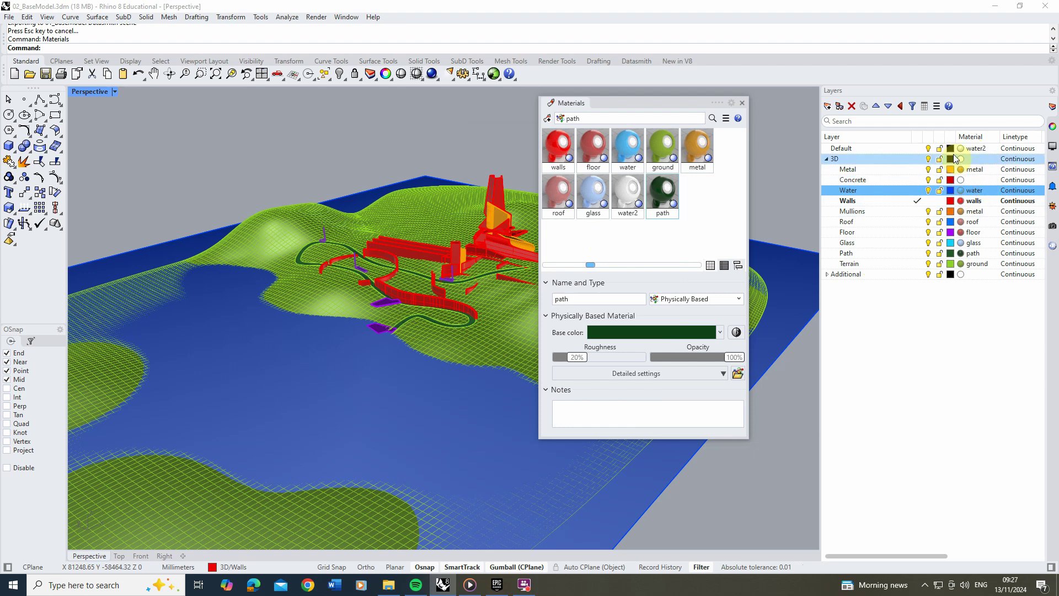
Close the material editor and preview the perspective viewport in Rendered mode before returning it to Shaded mode.
{"action": "left_click", "coordinate": [742, 103]}
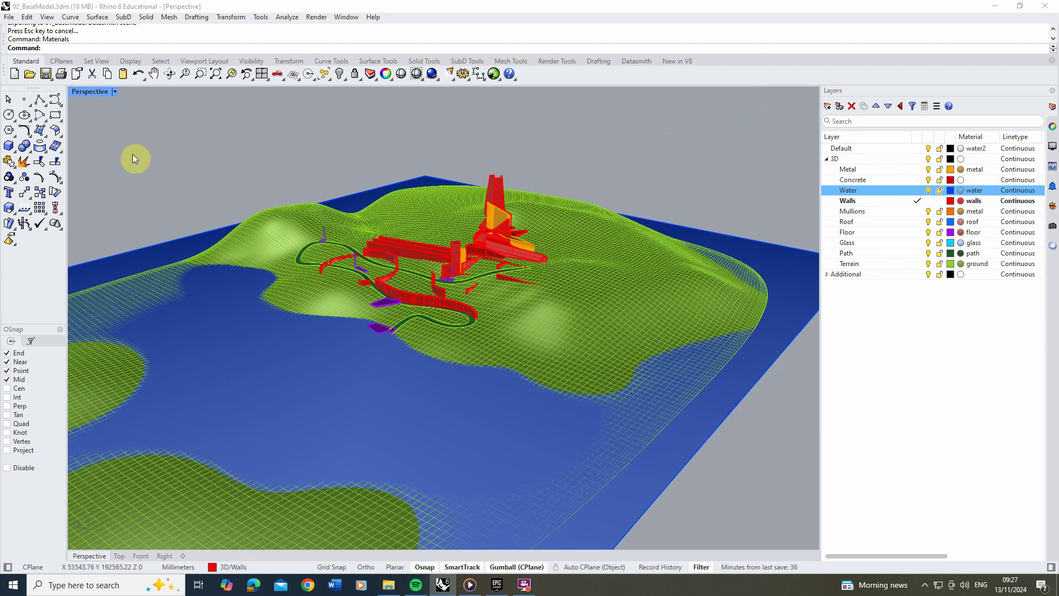
{"action": "left_click", "coordinate": [114, 91]}
{"action": "left_click", "coordinate": [151, 145]}
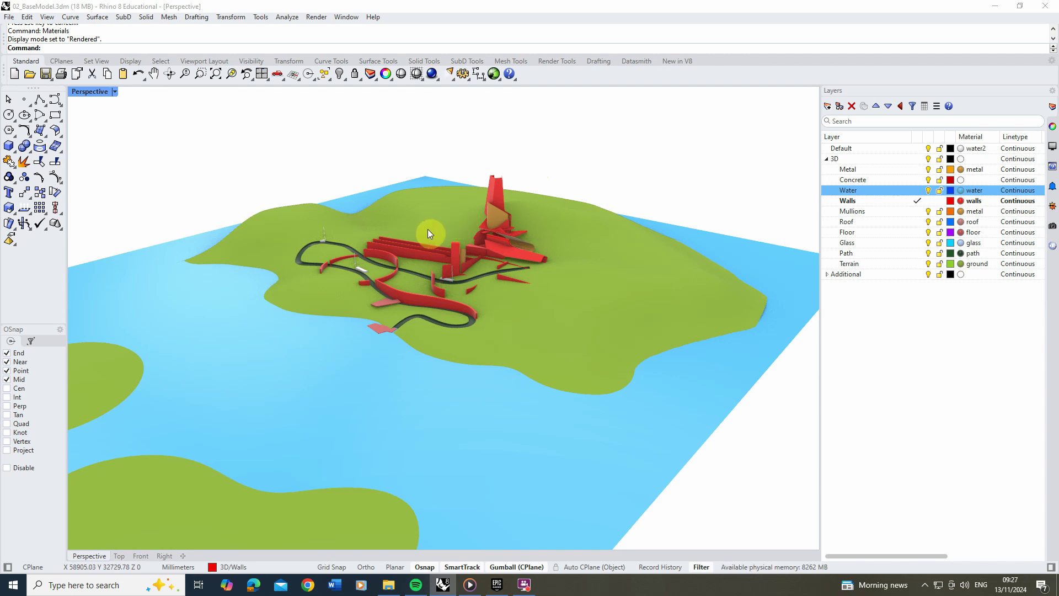
{"action": "left_click", "coordinate": [115, 92]}
{"action": "left_click", "coordinate": [159, 132]}
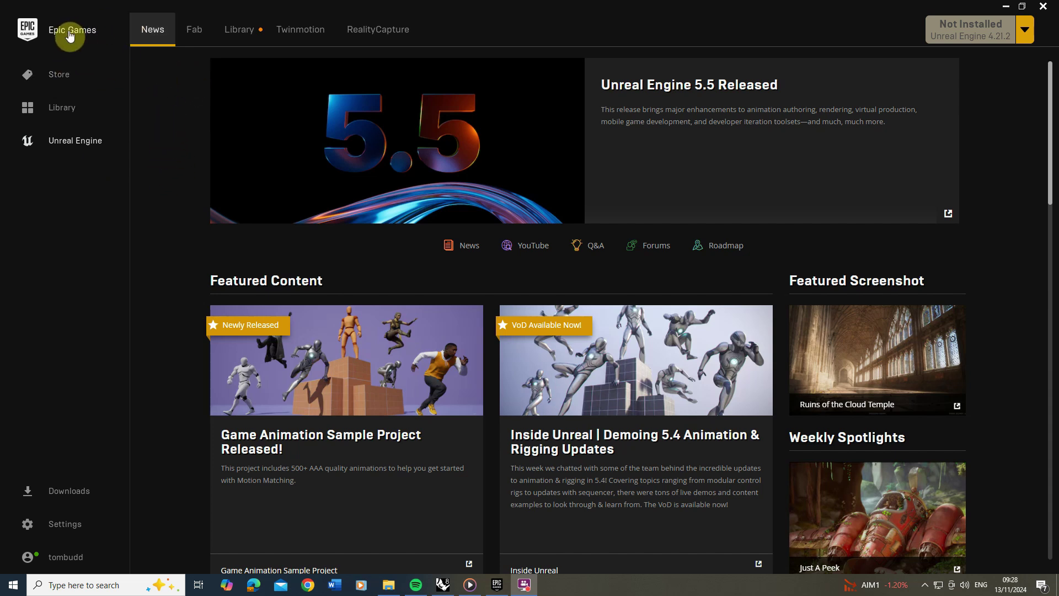
Launch Twinmotion 2024.1.2 from the Epic Games Launcher and dismiss its home screen to reach the new project.
{"action": "left_click", "coordinate": [300, 37]}
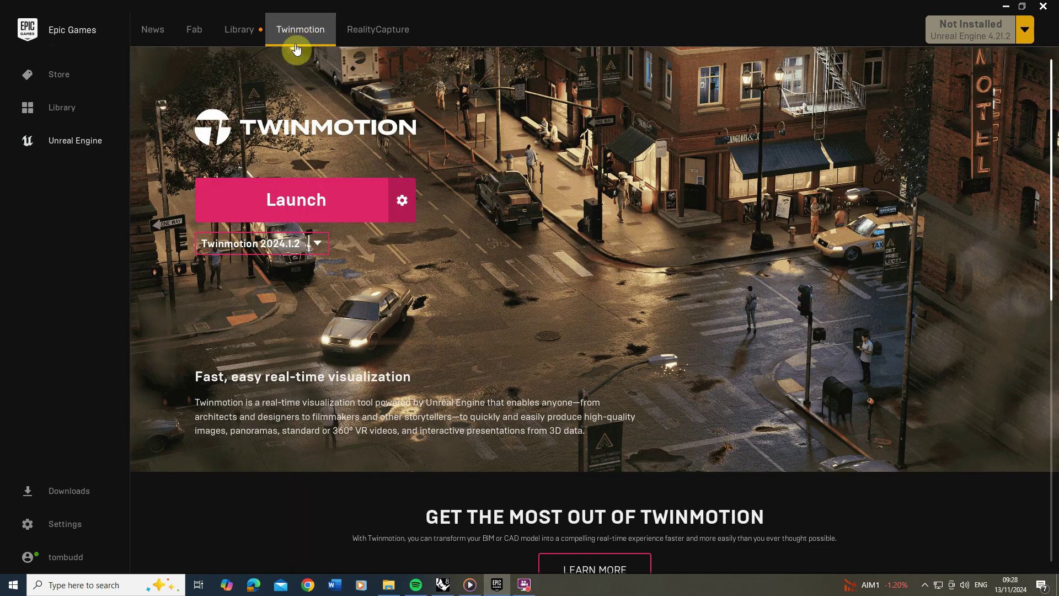
{"action": "left_click", "coordinate": [300, 201]}
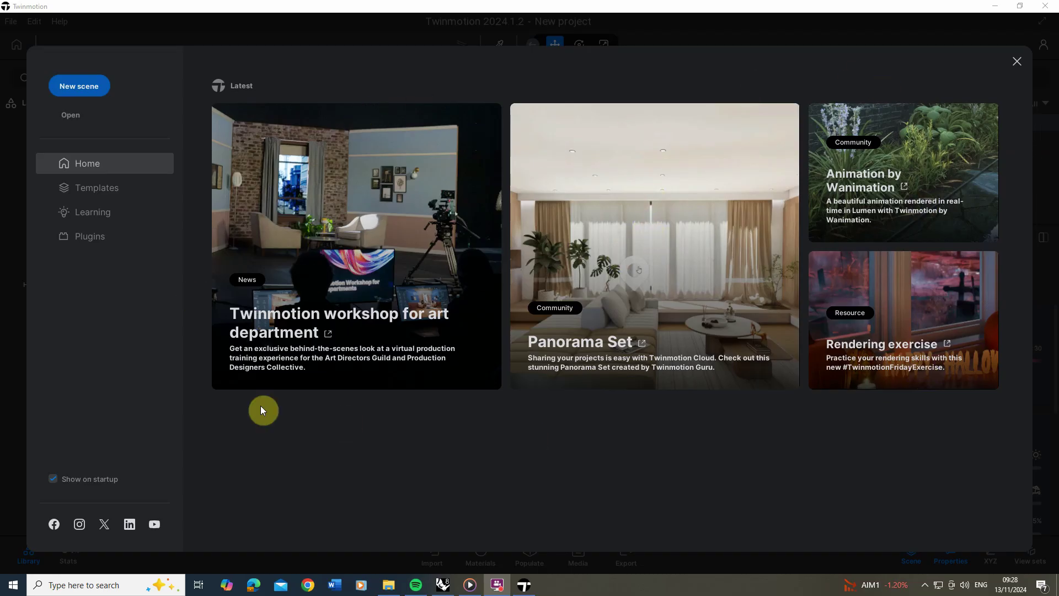
{"action": "left_click", "coordinate": [1018, 62]}
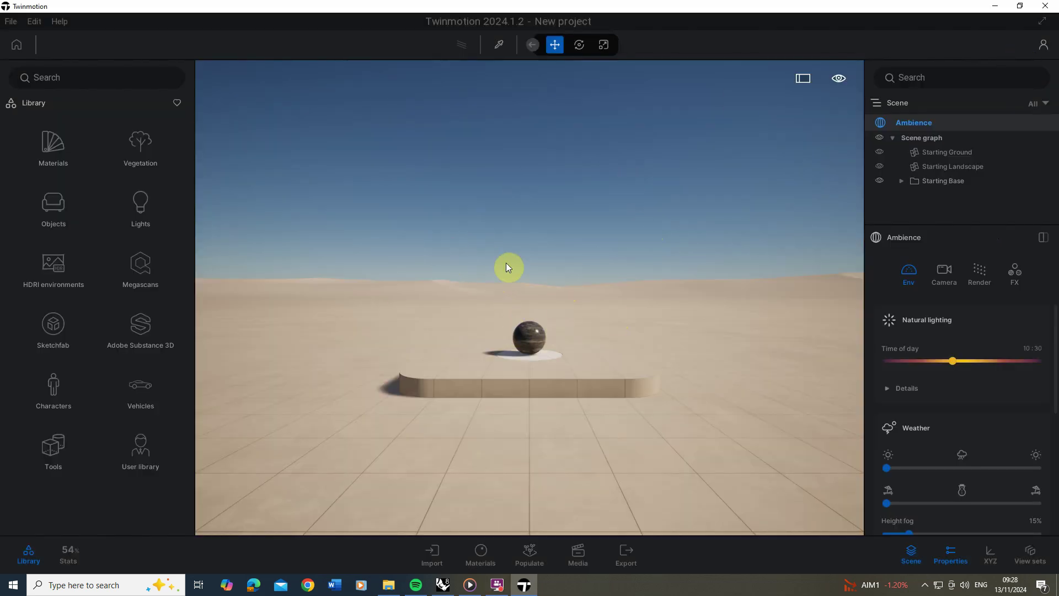
Delete the default sphere, cylinder, pedestal, Starting Ground and Starting Landscape from the new Twinmotion scene.
{"action": "left_click", "coordinate": [531, 329]}
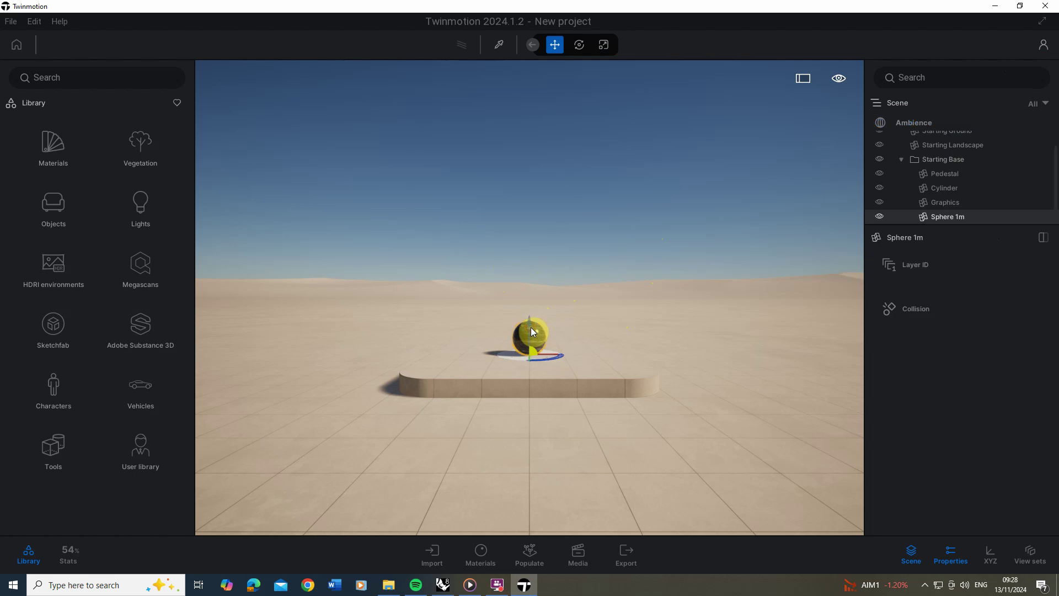
{"action": "key", "text": "Delete"}
{"action": "left_click", "coordinate": [534, 356]}
{"action": "key", "text": "Delete"}
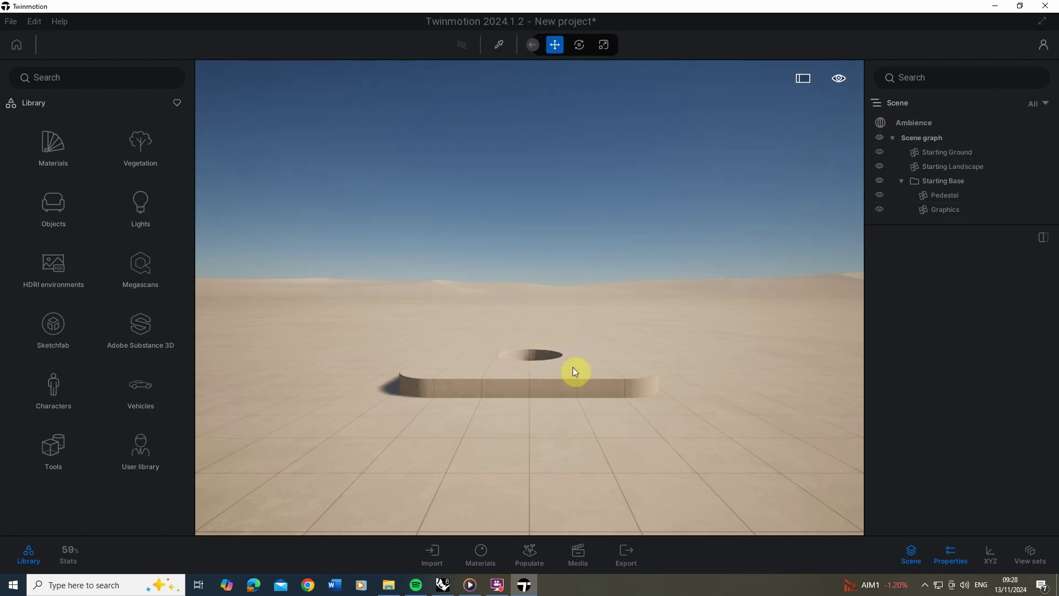
{"action": "left_click", "coordinate": [572, 366]}
{"action": "key", "text": "Delete"}
{"action": "left_click", "coordinate": [572, 365]}
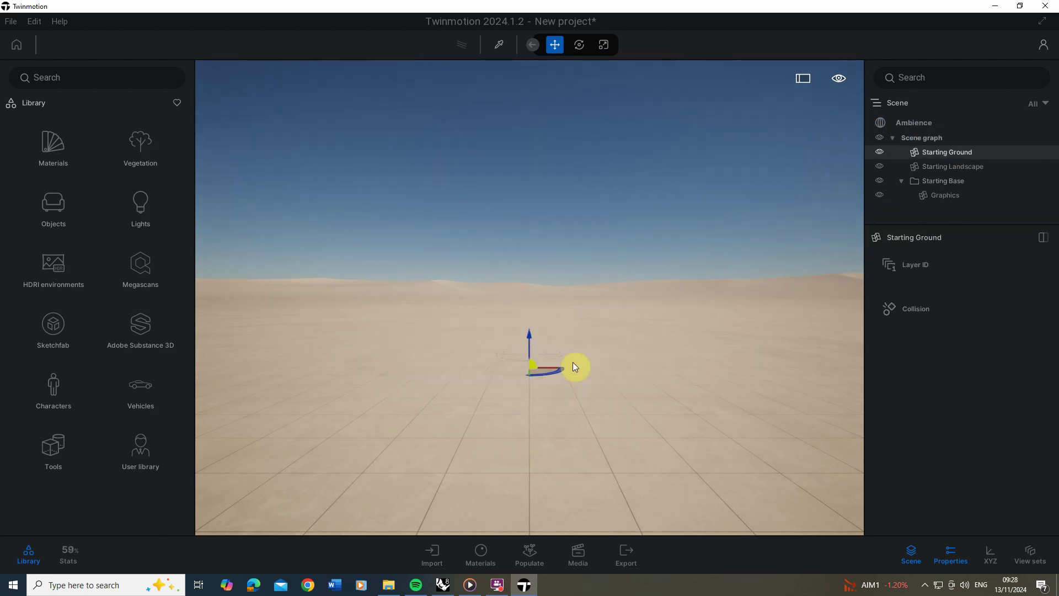
{"action": "key", "text": "Delete"}
{"action": "left_click", "coordinate": [479, 288]}
{"action": "key", "text": "Delete"}
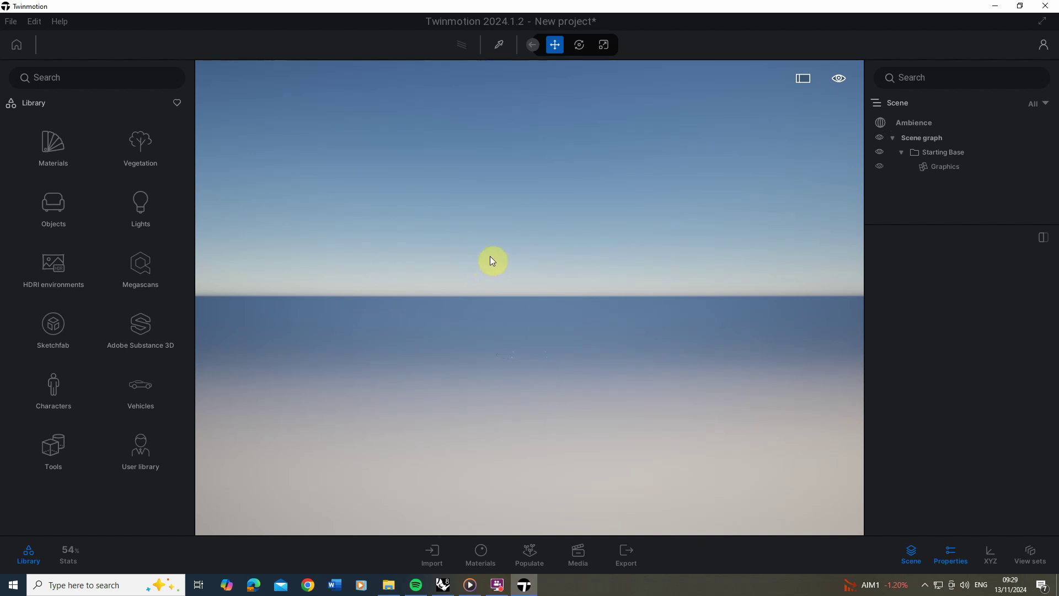
Import the Rhino model through a Datasmith Direct Link using Rhino - 01_BaseModel as the source.
{"action": "left_click", "coordinate": [435, 554]}
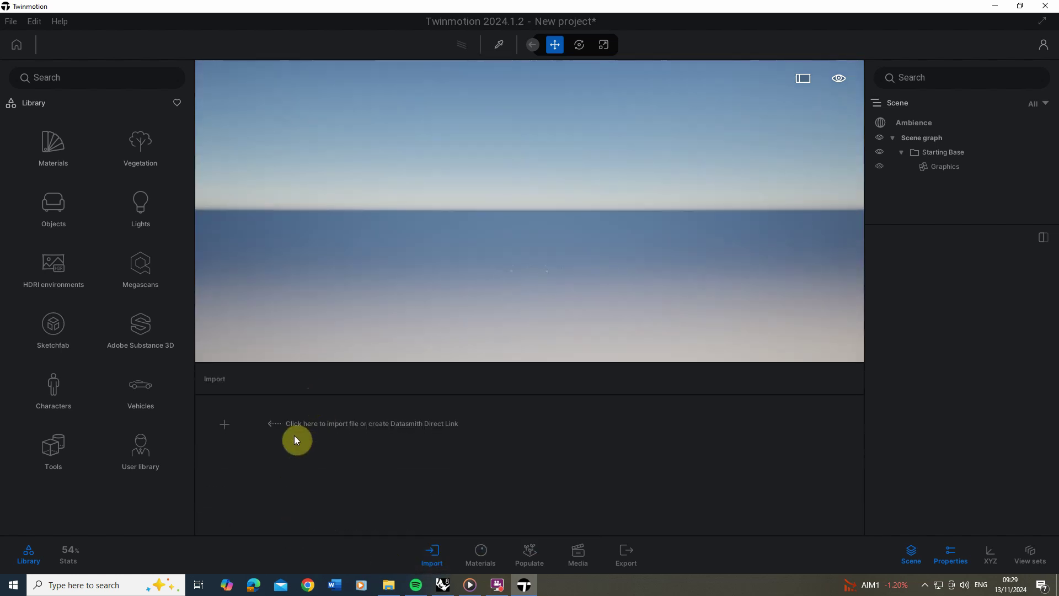
{"action": "left_click", "coordinate": [226, 428]}
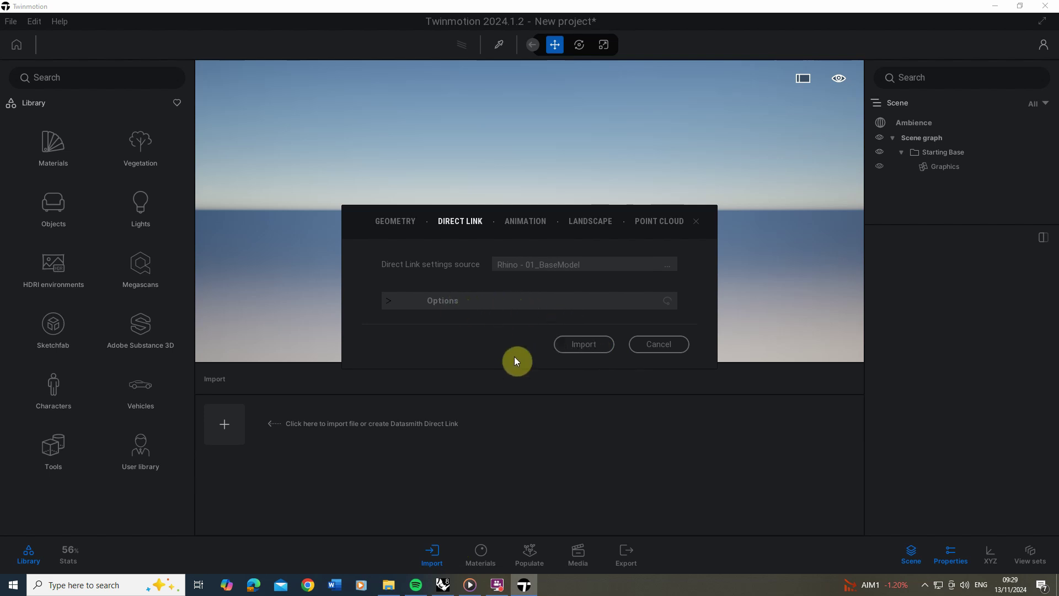
{"action": "left_click", "coordinate": [582, 344]}
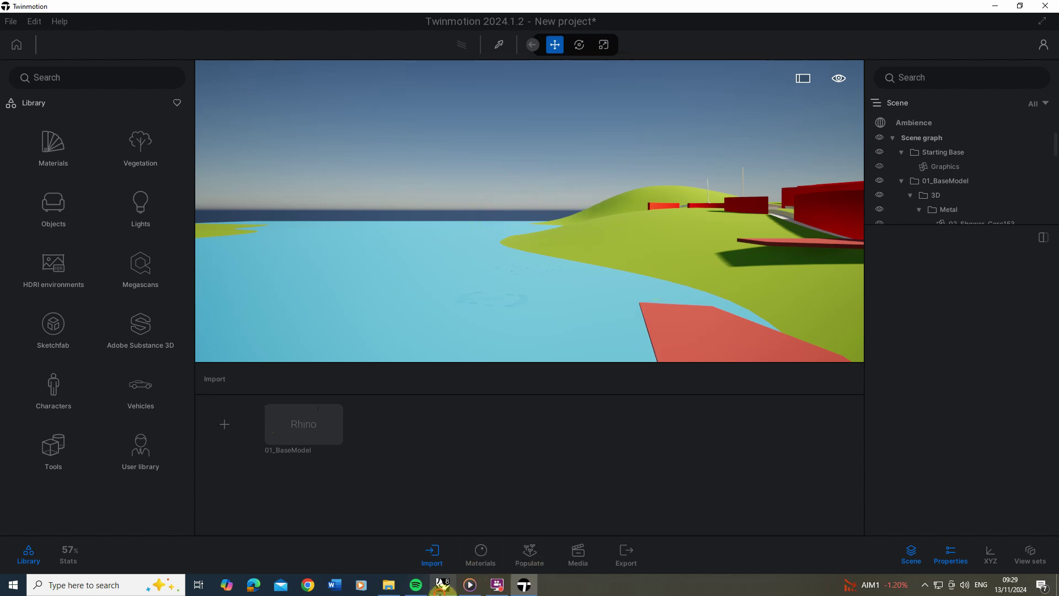
Switch to Rhino and synchronize the model through the Datasmith exporter.
{"action": "left_click", "coordinate": [443, 584]}
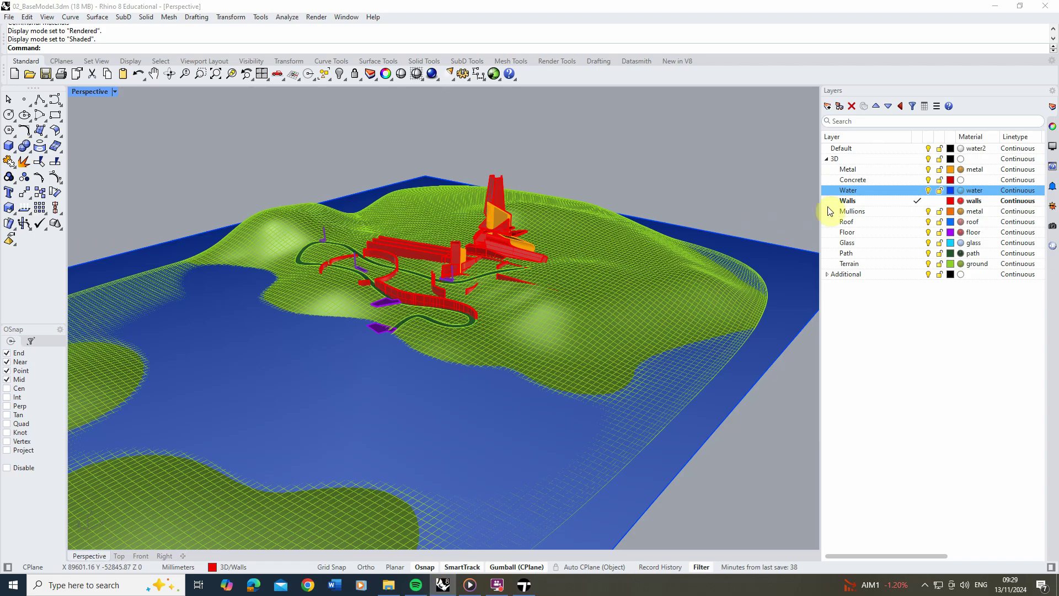
{"action": "left_click", "coordinate": [1052, 246]}
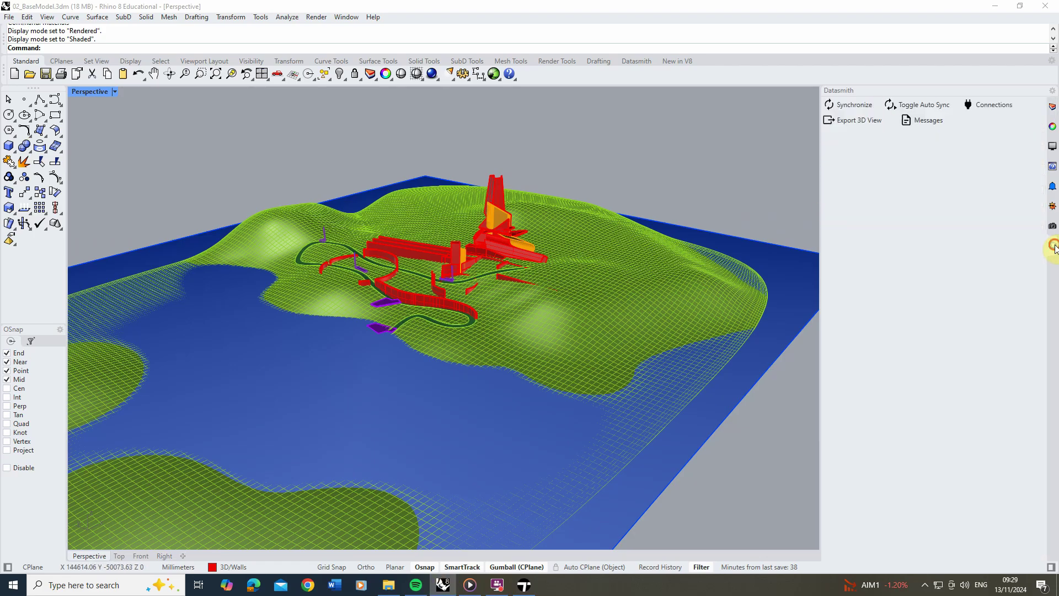
{"action": "left_click", "coordinate": [850, 104]}
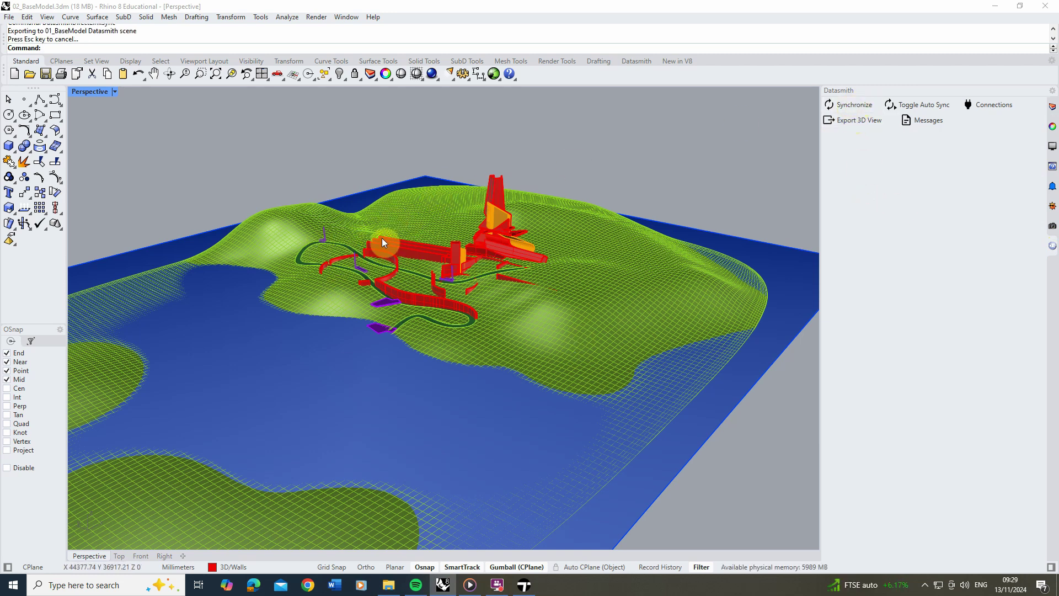
Switch back to Twinmotion and examine the linked island model's terrain, path and red walls from several angles.
{"action": "left_click", "coordinate": [524, 585]}
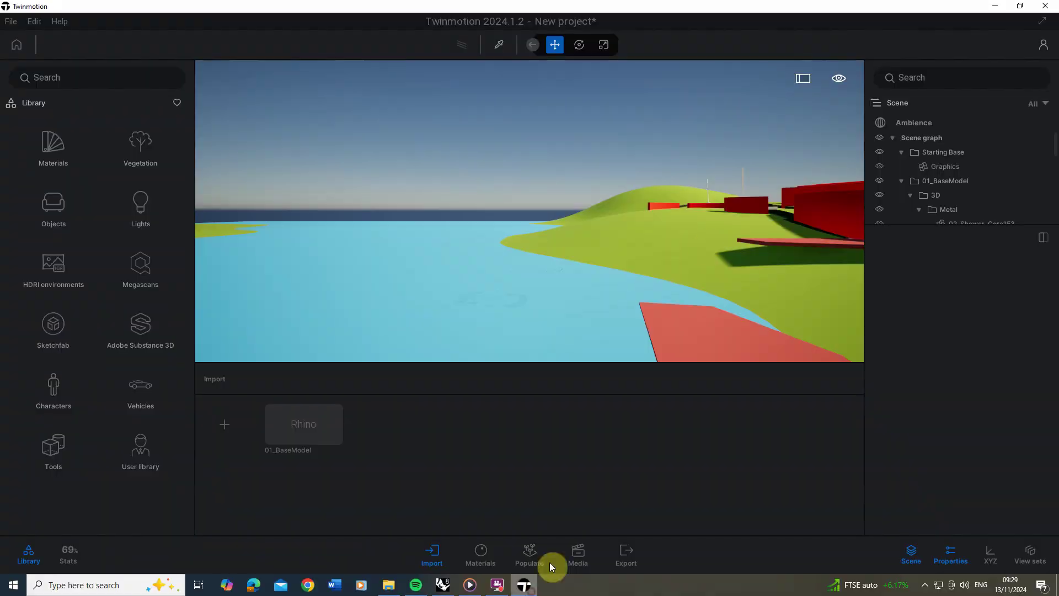
{"action": "left_click_drag", "start_coordinate": [466, 260], "coordinate": [458, 240]}
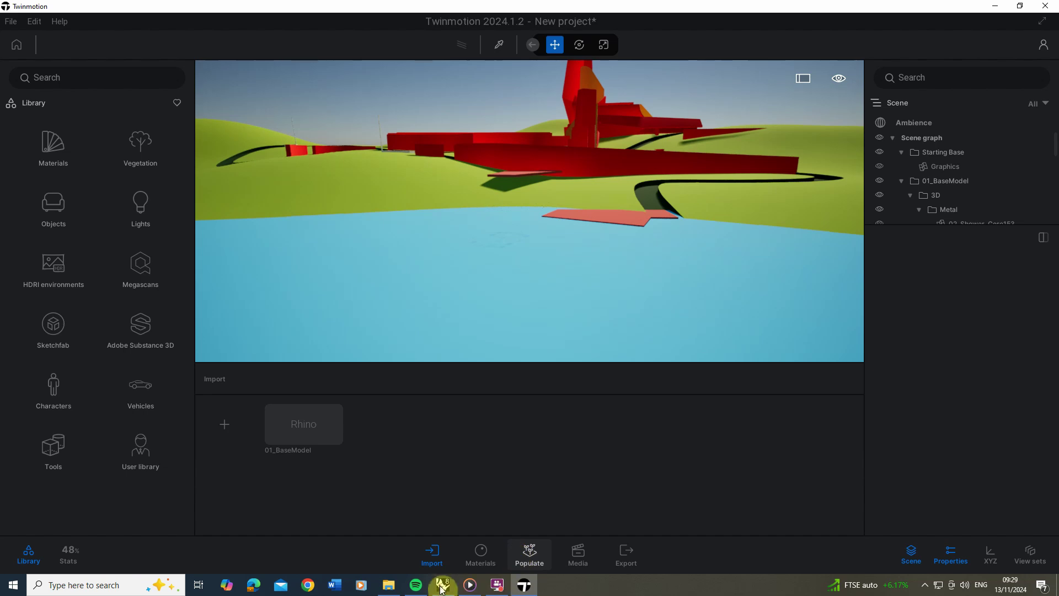
{"action": "left_click", "coordinate": [524, 585]}
{"action": "left_click", "coordinate": [524, 584]}
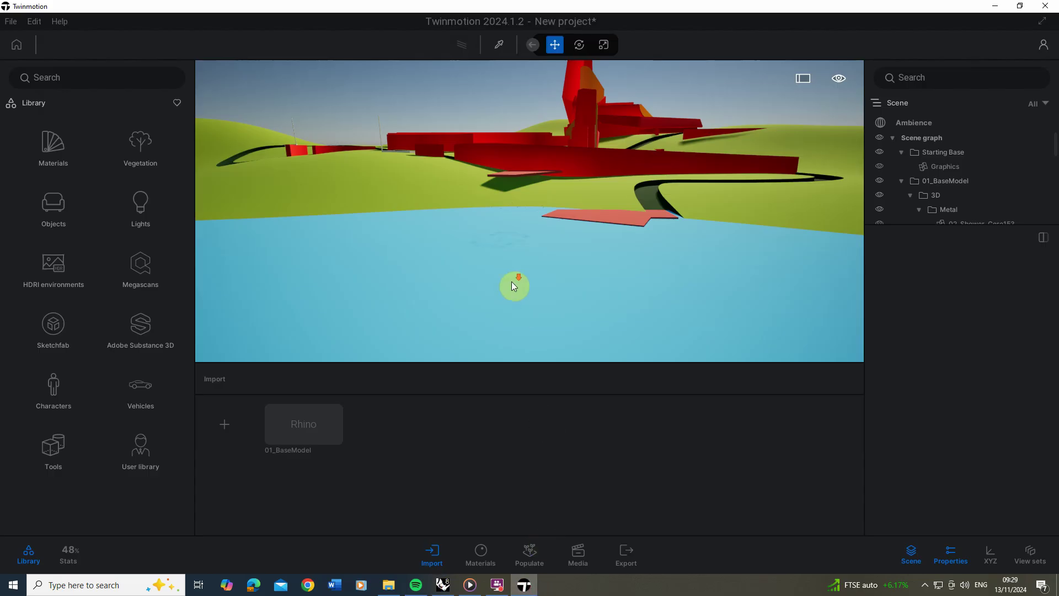
{"action": "scroll", "coordinate": [510, 283], "scroll_direction": "down", "scroll_amount": 3}
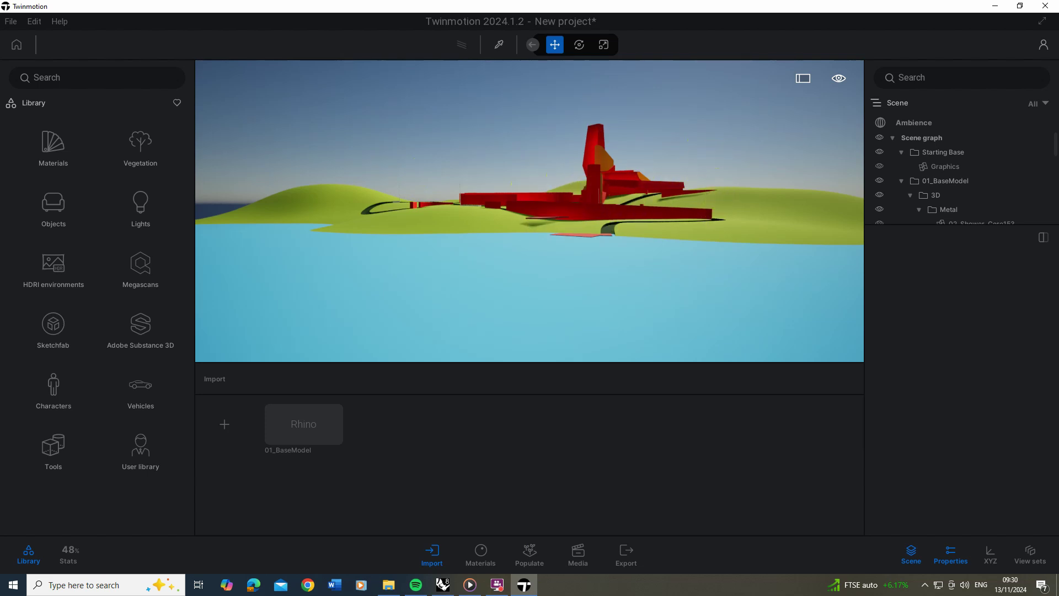
{"action": "left_click_drag", "start_coordinate": [607, 249], "coordinate": [484, 248]}
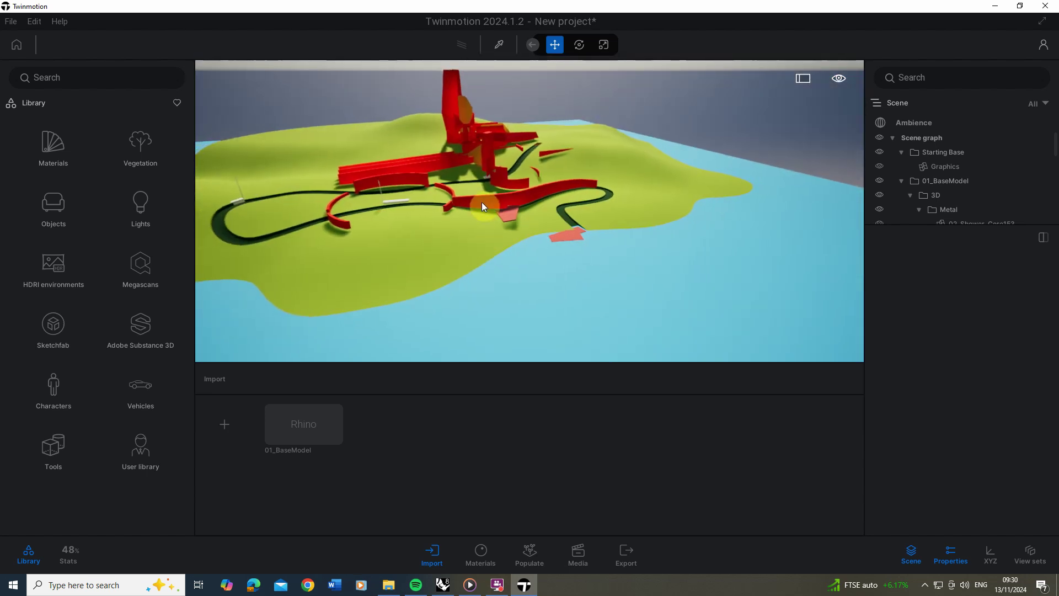
{"action": "left_click", "coordinate": [401, 249]}
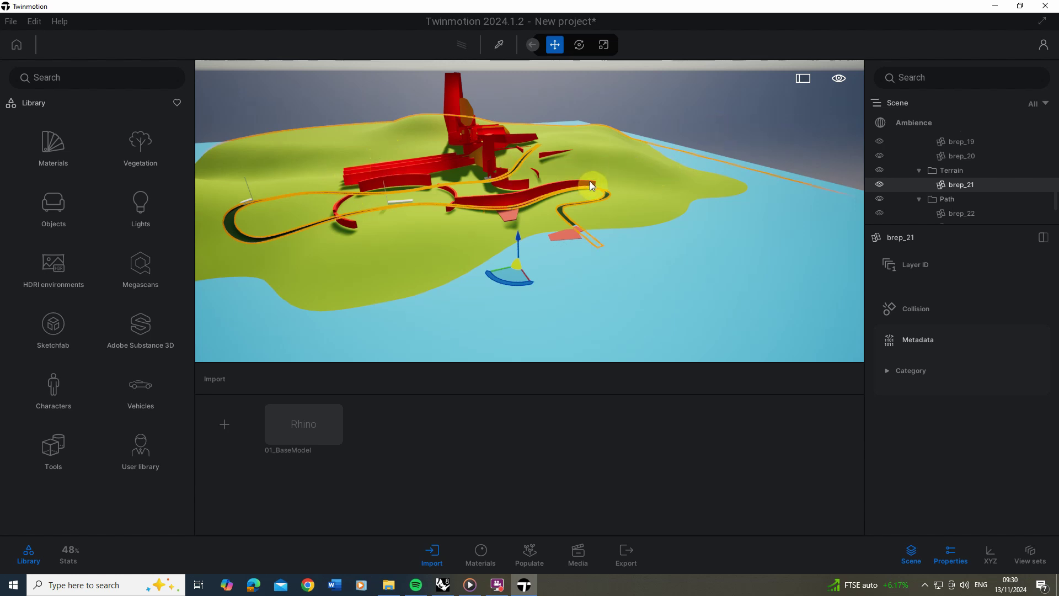
{"action": "right_click_drag", "start_coordinate": [621, 200], "coordinate": [435, 203]}
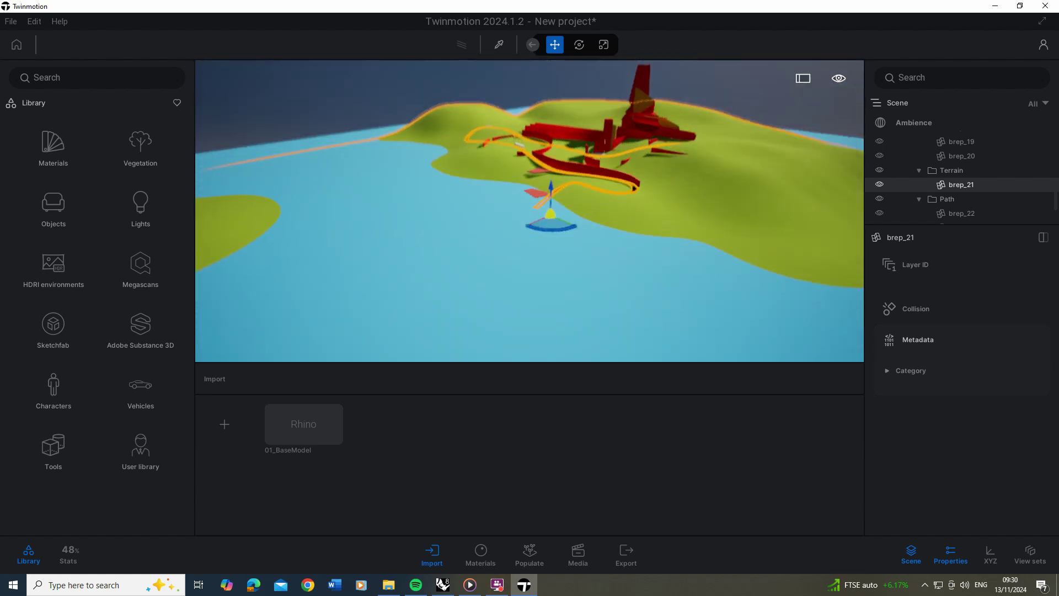
{"action": "right_click_drag", "start_coordinate": [621, 198], "coordinate": [525, 187]}
{"action": "right_click", "coordinate": [724, 111]}
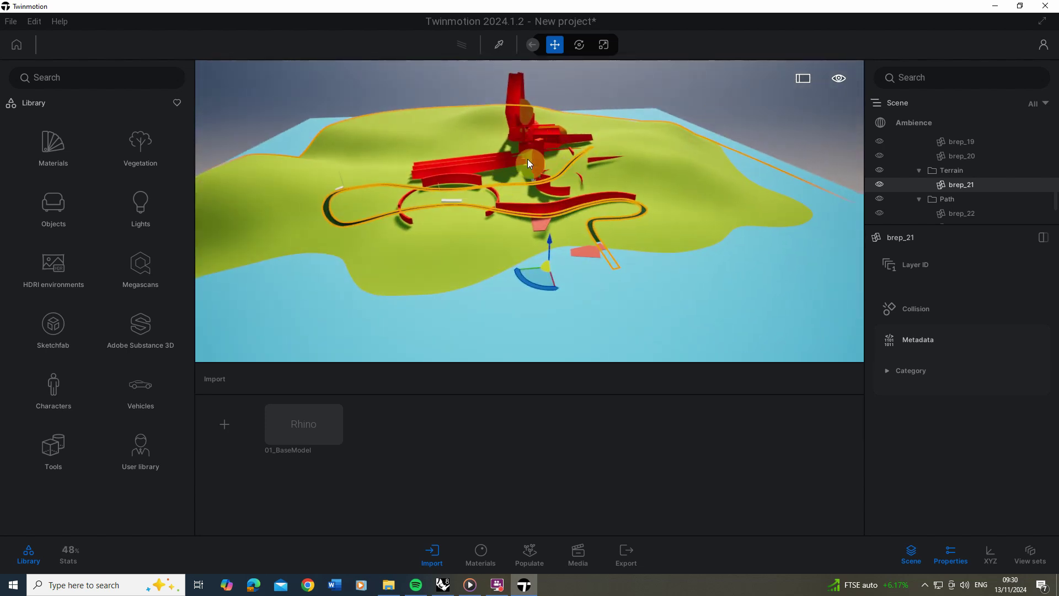
{"action": "left_click", "coordinate": [560, 188]}
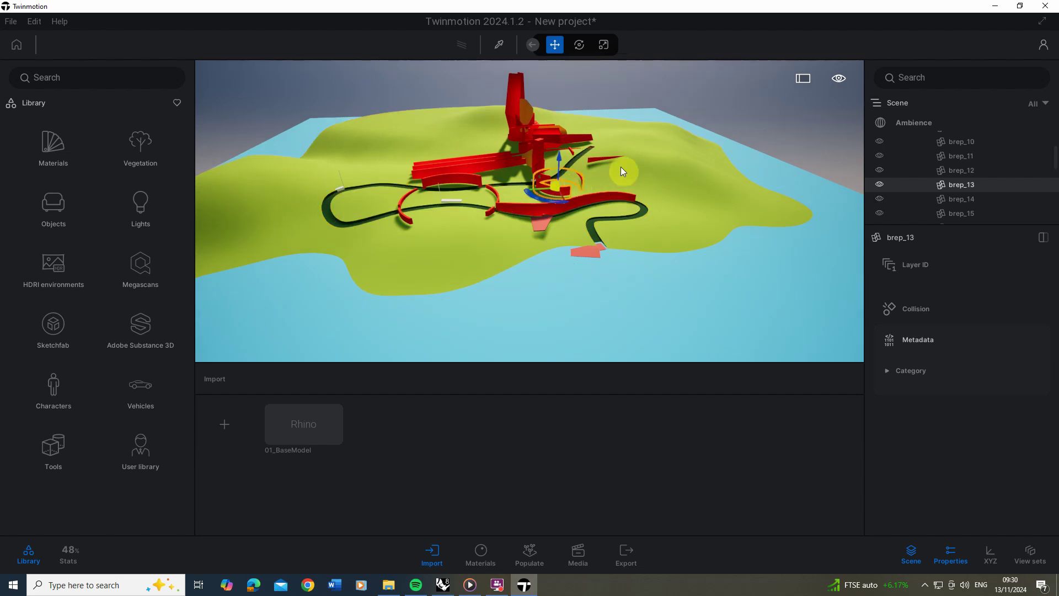
{"action": "left_click", "coordinate": [729, 110]}
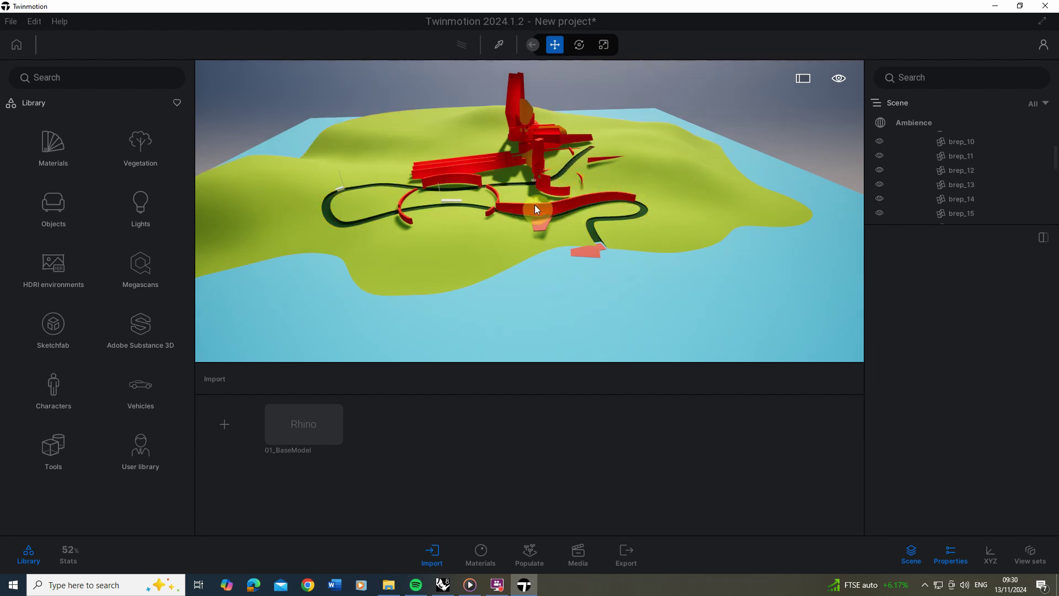
Focus on the long curved red wall beside the path and examine it up close and within the surrounding terrain.
{"action": "double_click", "coordinate": [571, 202]}
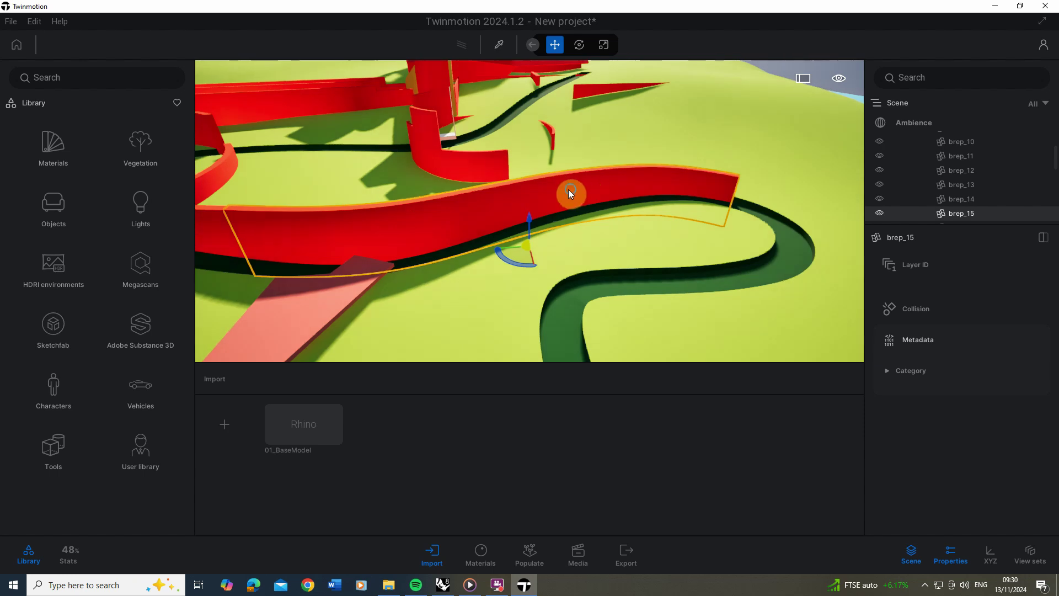
{"action": "mouse_move", "coordinate": [570, 193]}
{"action": "left_mouse_down"}
{"action": "mouse_move", "coordinate": [546, 193]}
{"action": "mouse_move", "coordinate": [572, 190]}
{"action": "left_mouse_up"}
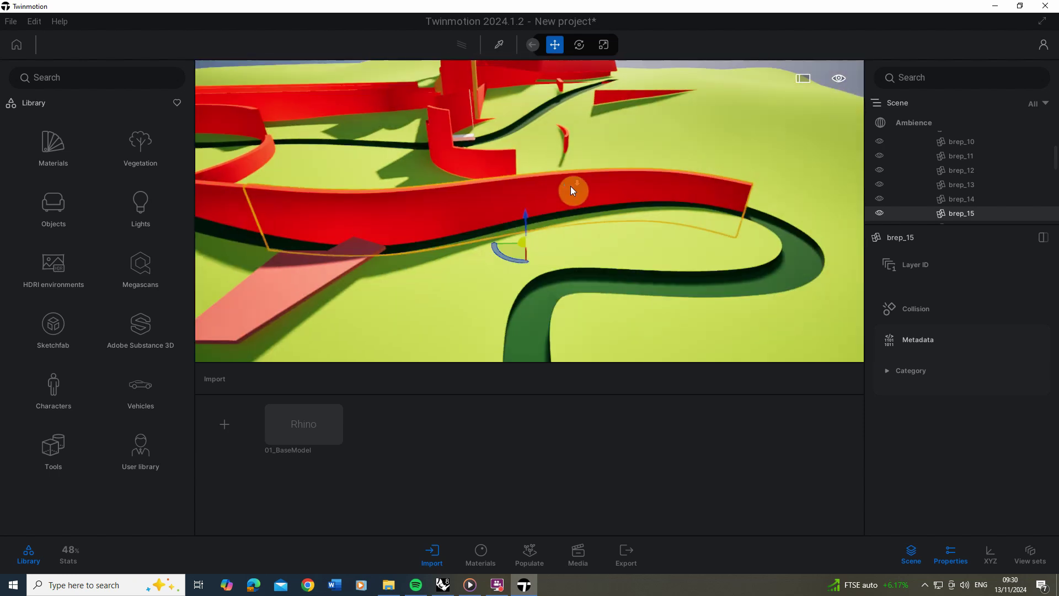
{"action": "scroll", "coordinate": [571, 189], "scroll_direction": "down", "scroll_amount": 10}
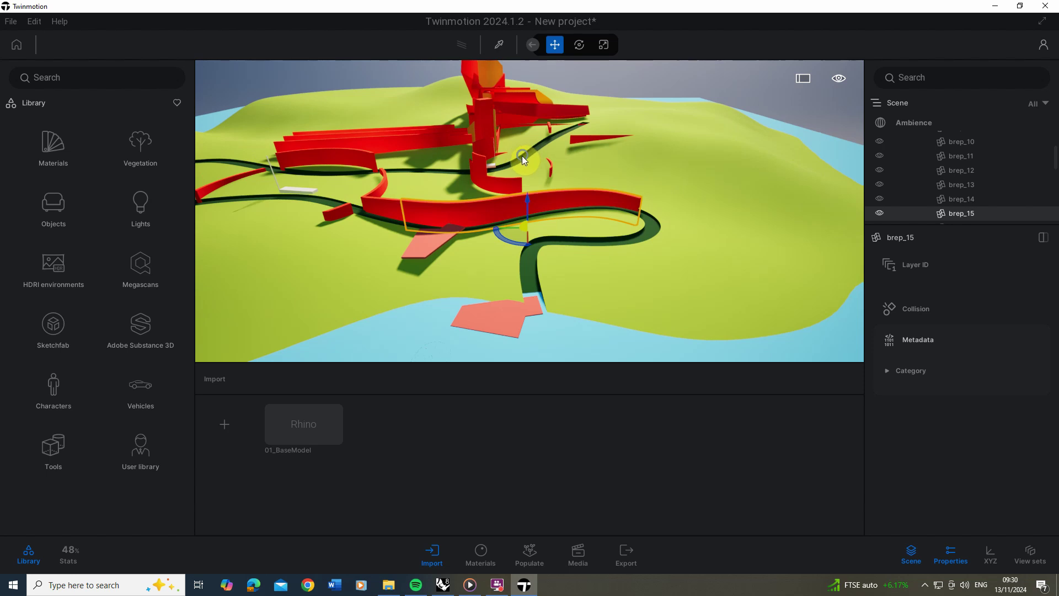
{"action": "left_click_drag", "start_coordinate": [523, 160], "coordinate": [536, 177]}
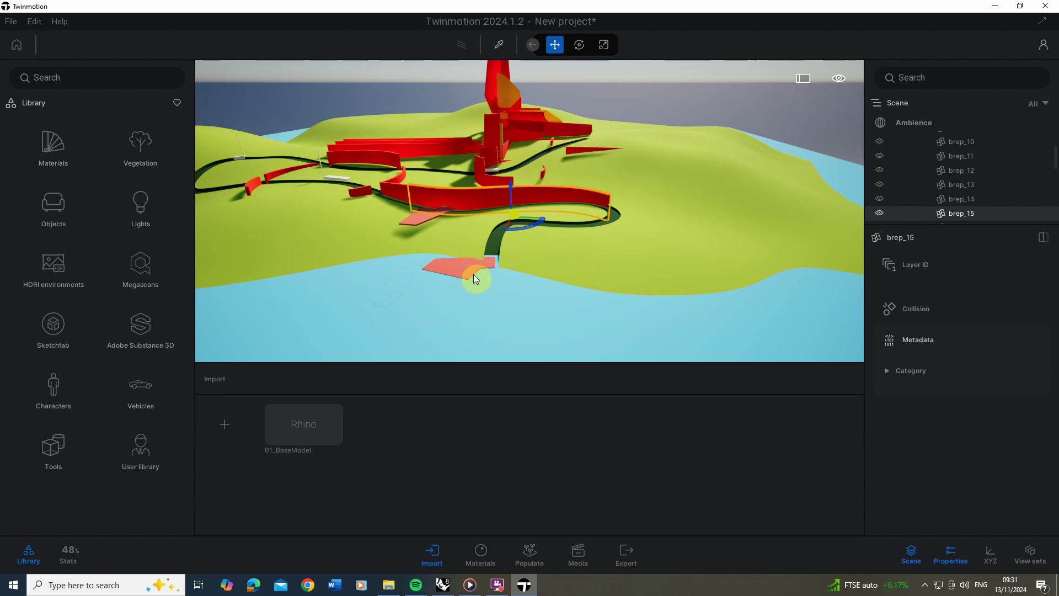
Frame a low view of the building from across the water and create a first media image from it.
{"action": "left_click", "coordinate": [586, 558]}
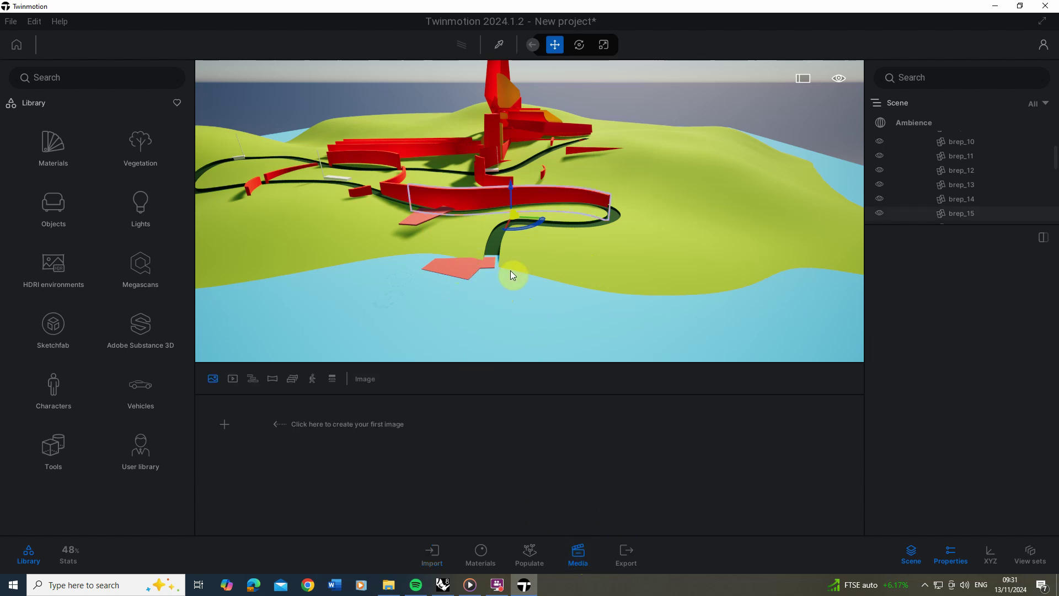
{"action": "right_click_drag", "start_coordinate": [508, 270], "coordinate": [469, 259]}
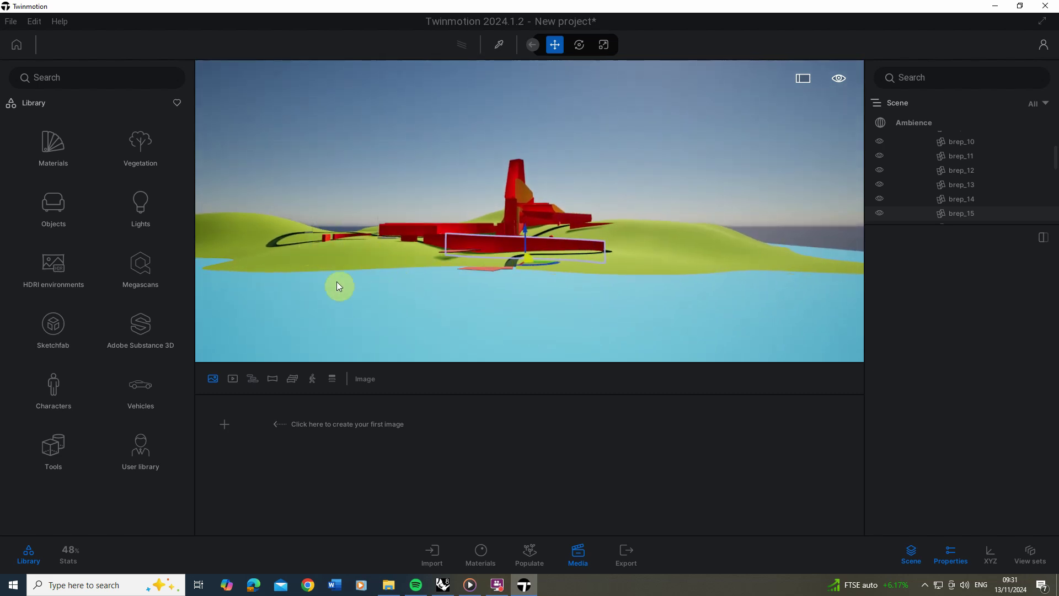
{"action": "right_click_drag", "start_coordinate": [467, 270], "coordinate": [467, 270]}
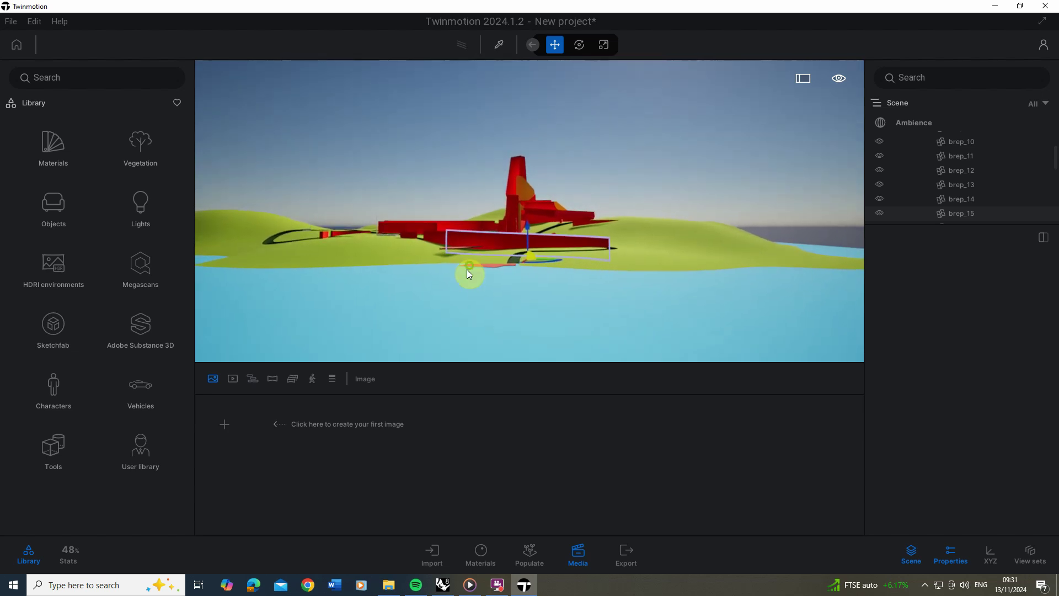
{"action": "left_click", "coordinate": [462, 243]}
{"action": "scroll", "coordinate": [401, 262], "scroll_direction": "up", "scroll_amount": 5}
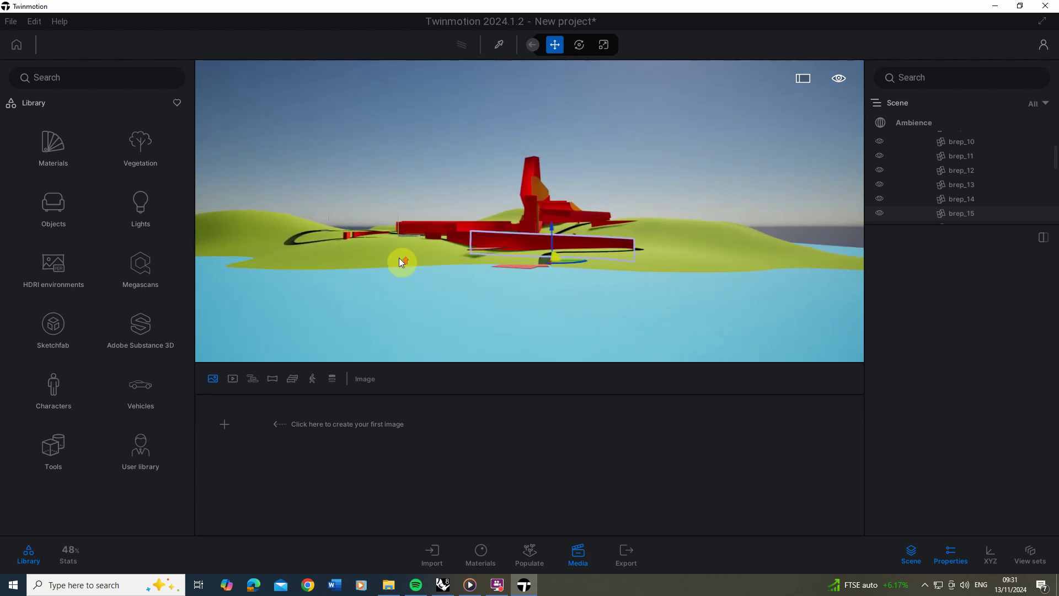
{"action": "right_click_drag", "start_coordinate": [405, 269], "coordinate": [398, 302]}
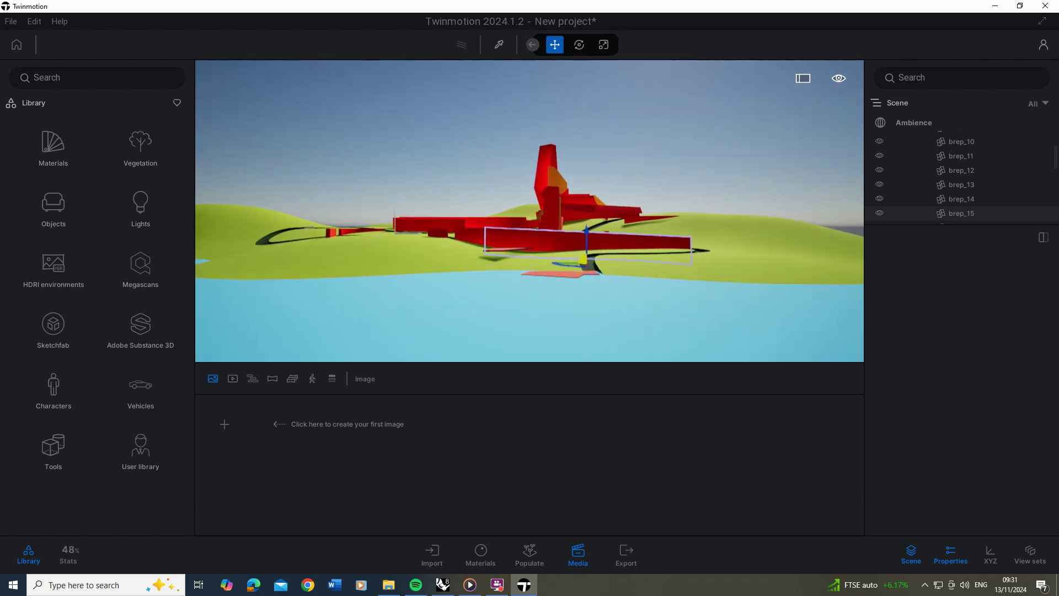
{"action": "left_click", "coordinate": [230, 429]}
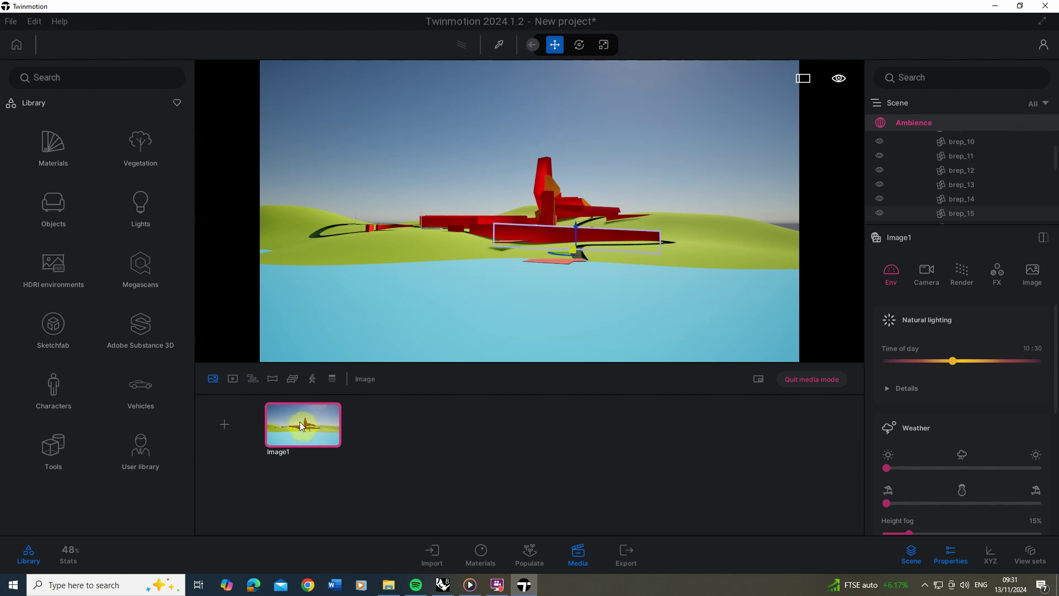
Set the focal length of Image1's camera lens to 34 mm.
{"action": "mouse_move", "coordinate": [290, 396]}
{"action": "left_click", "coordinate": [928, 271]}
{"action": "scroll", "coordinate": [937, 456], "scroll_direction": "down", "scroll_amount": 3}
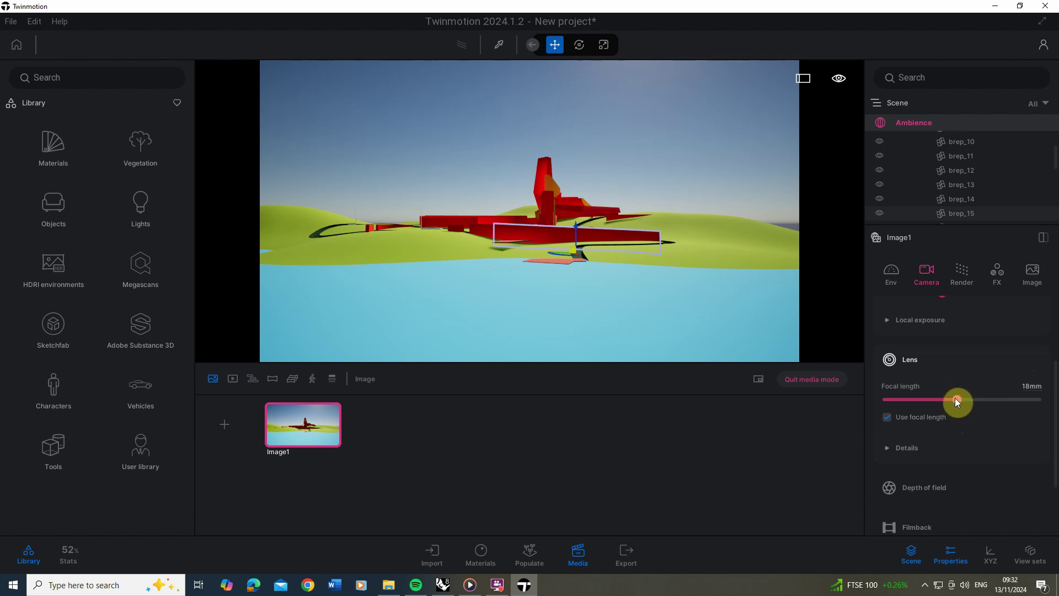
{"action": "left_click_drag", "start_coordinate": [956, 400], "coordinate": [987, 399]}
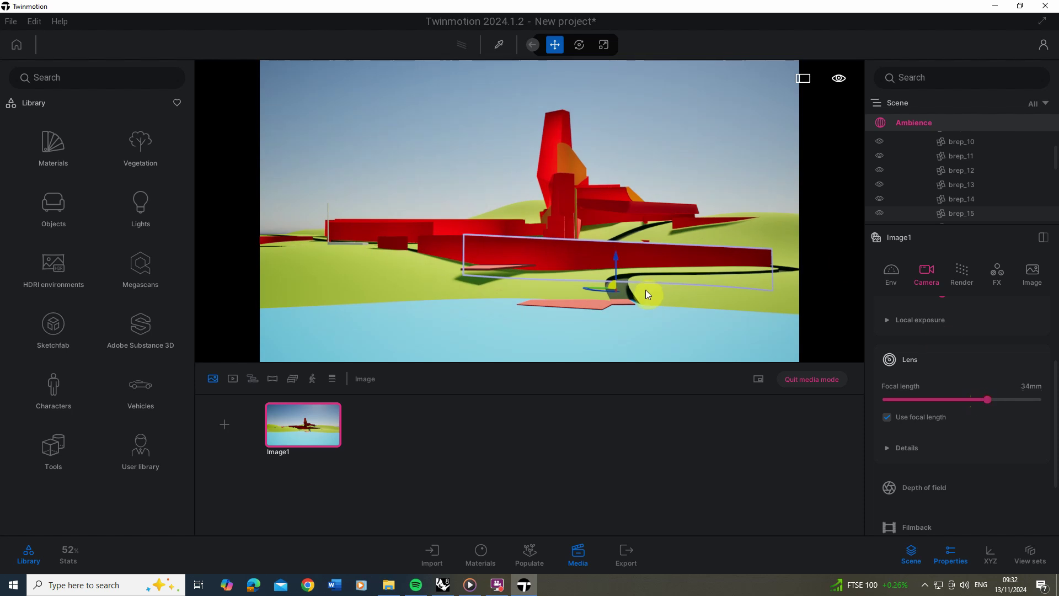
Reframe the camera farther back and low over the water, with the tower to the right of the image centre.
{"action": "key", "text": "s"}
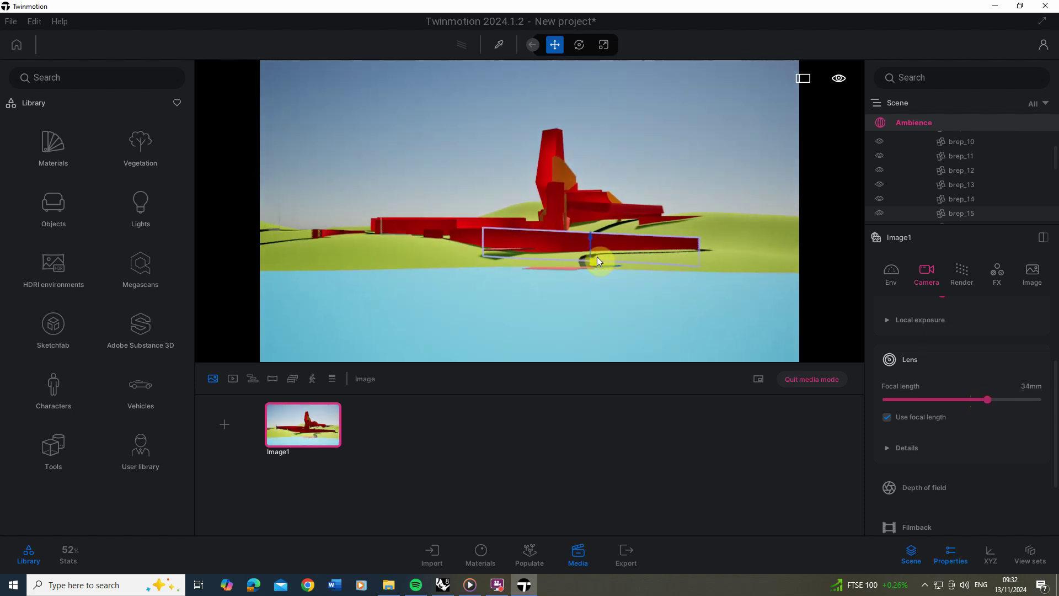
{"action": "key", "text": "d"}
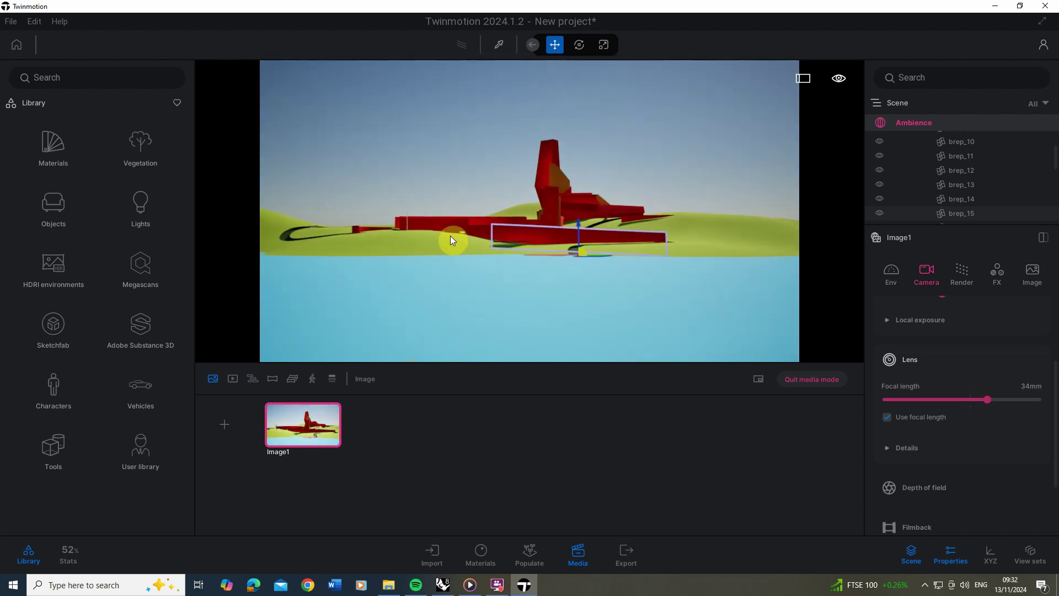
{"action": "left_click_drag", "start_coordinate": [450, 236], "coordinate": [544, 244]}
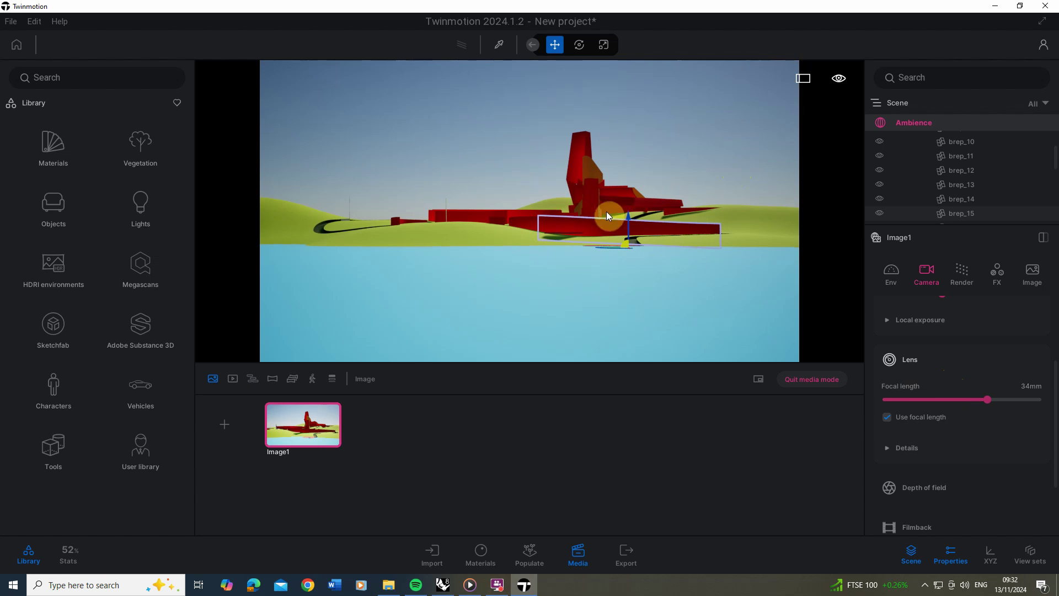
{"action": "left_click_drag", "start_coordinate": [609, 215], "coordinate": [737, 274]}
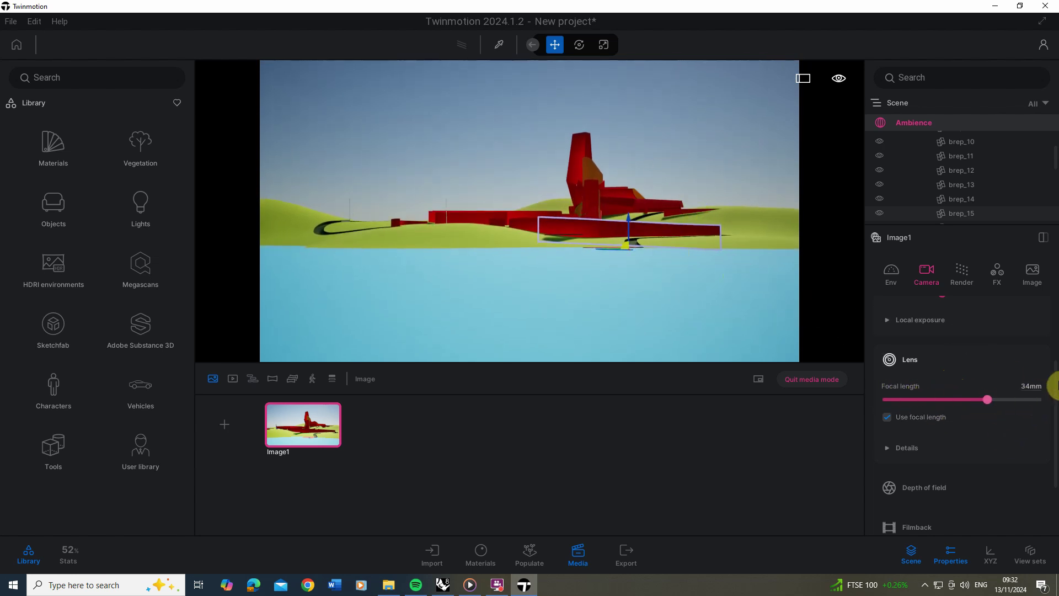
Turn on Parallelism in the detailed lens settings of Image1's camera.
{"action": "left_click", "coordinate": [888, 448]}
{"action": "left_click_drag", "start_coordinate": [1055, 406], "coordinate": [1031, 451]}
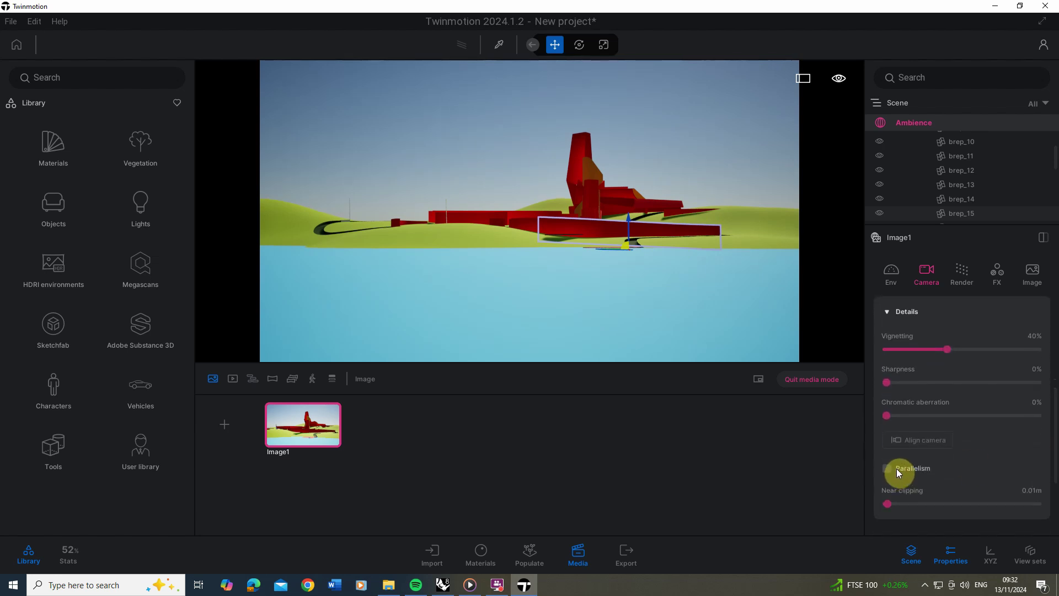
{"action": "left_click", "coordinate": [892, 468]}
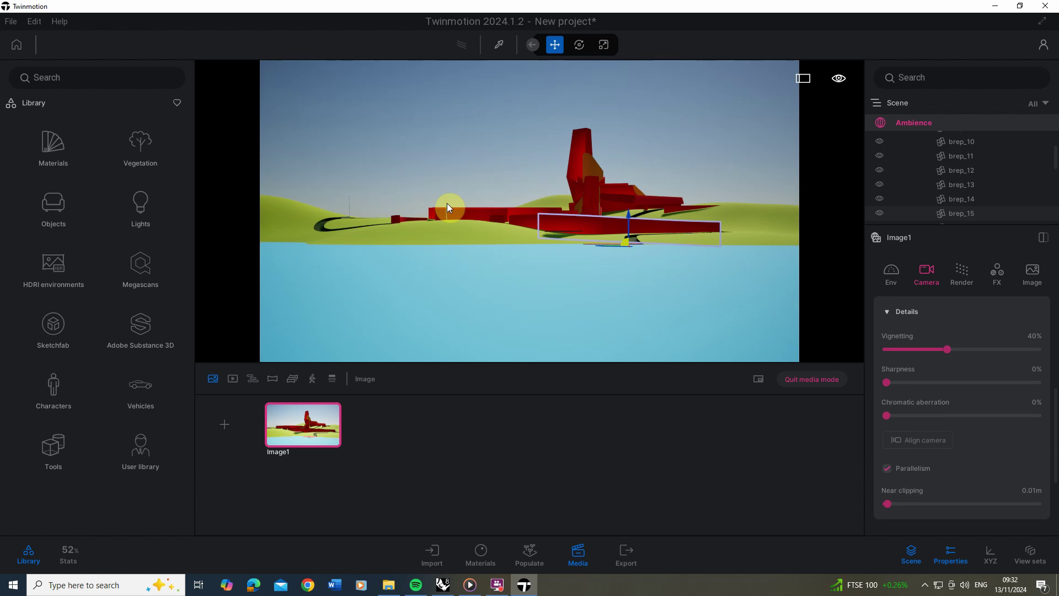
{"action": "left_click", "coordinate": [889, 466]}
{"action": "left_click", "coordinate": [888, 467]}
{"action": "left_click", "coordinate": [888, 466]}
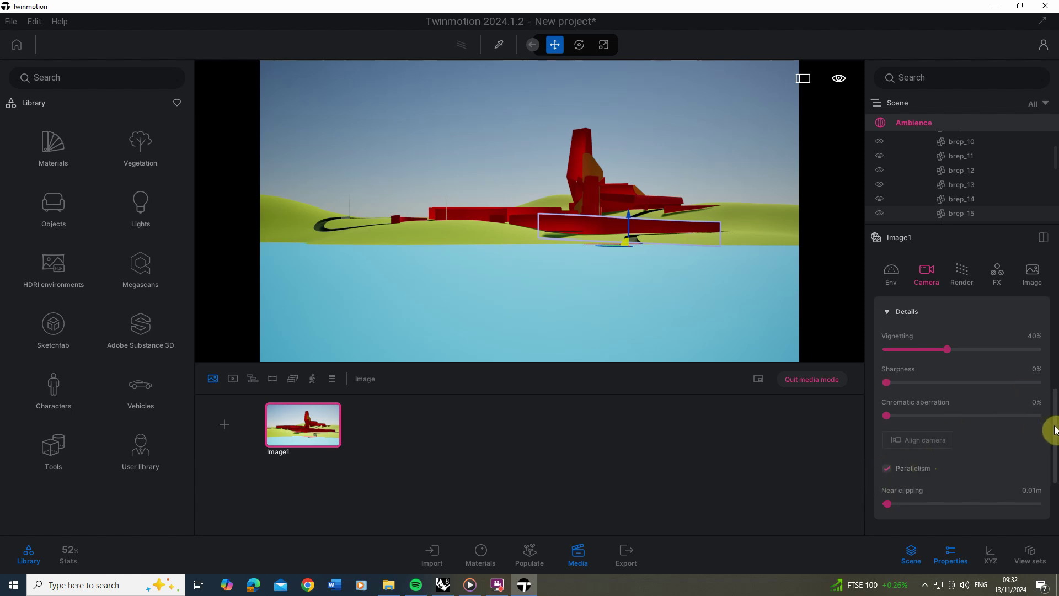
Set Image1's time of day to 08:08 in its environment settings.
{"action": "left_click_drag", "start_coordinate": [1054, 429], "coordinate": [1052, 345]}
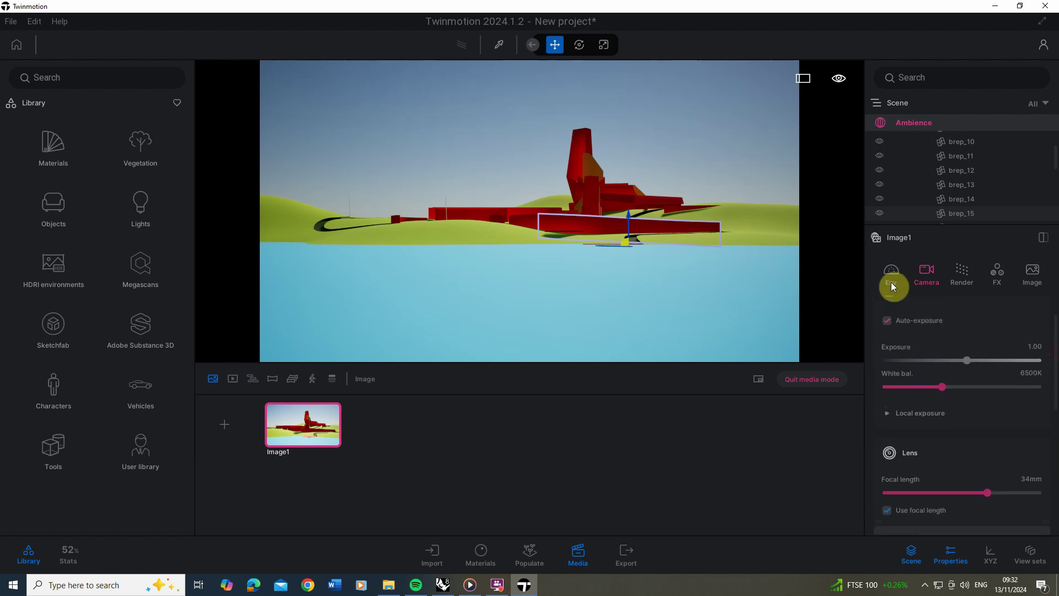
{"action": "left_click", "coordinate": [892, 274]}
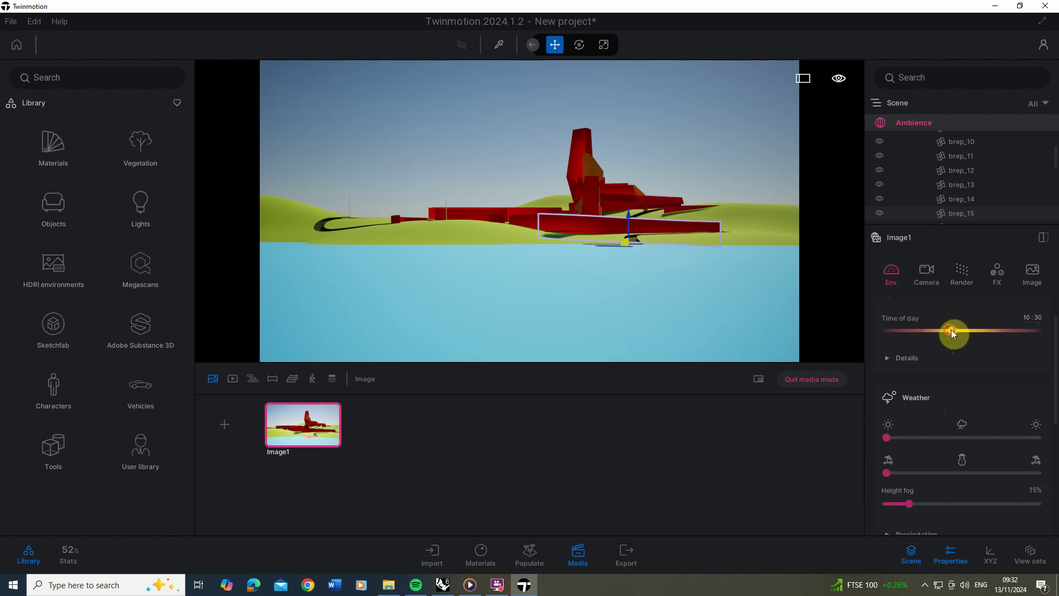
{"action": "mouse_move", "coordinate": [950, 329]}
{"action": "left_mouse_down"}
{"action": "mouse_move", "coordinate": [978, 329]}
{"action": "mouse_move", "coordinate": [927, 330]}
{"action": "mouse_move", "coordinate": [937, 330]}
{"action": "left_mouse_up"}
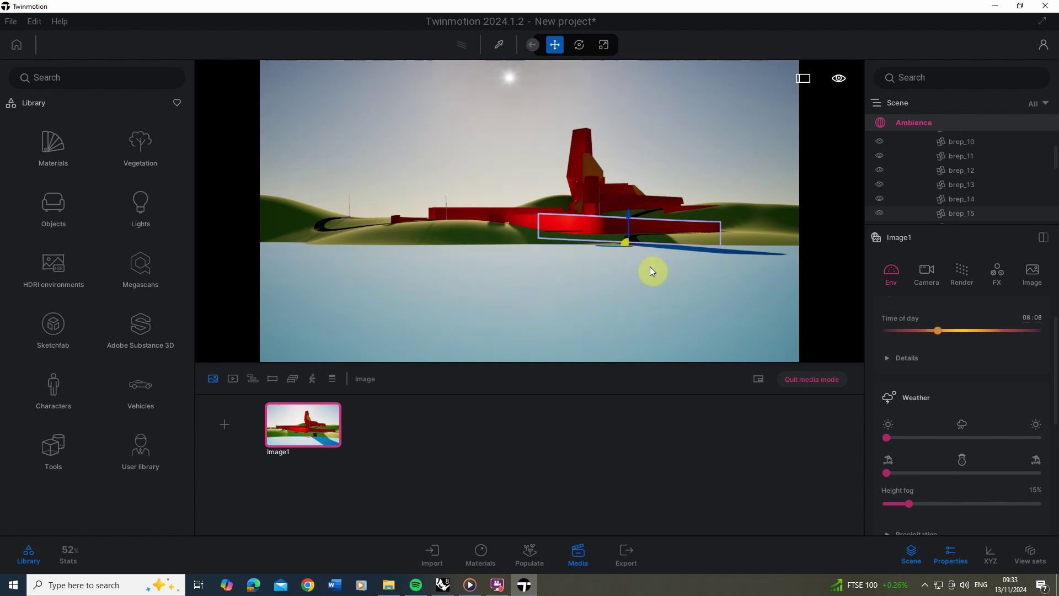
Set the Sun - North offset in Image1's location settings to 102°.
{"action": "left_click_drag", "start_coordinate": [1052, 366], "coordinate": [1052, 445]}
{"action": "scroll", "coordinate": [909, 401], "scroll_direction": "down", "scroll_amount": 1}
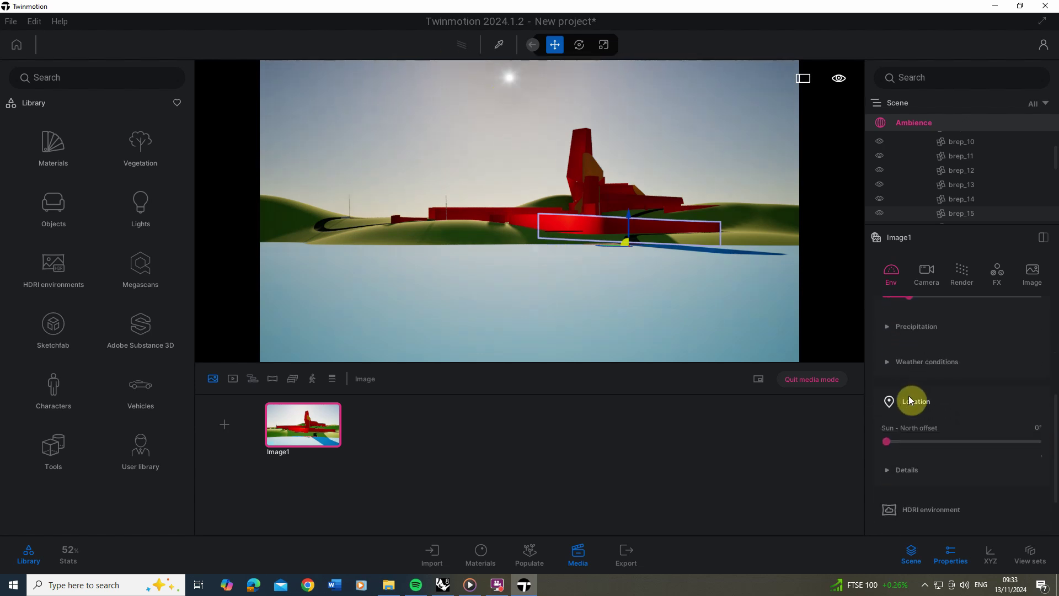
{"action": "left_click_drag", "start_coordinate": [890, 441], "coordinate": [929, 445]}
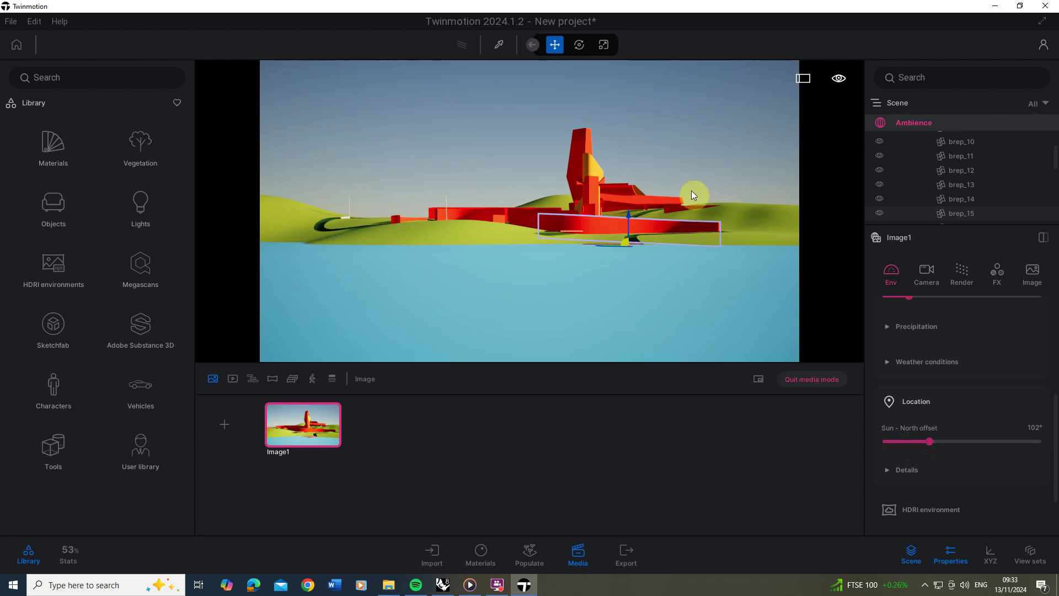
Update Image1 so it stores the current camera view.
{"action": "left_click_drag", "start_coordinate": [1052, 421], "coordinate": [1054, 378]}
{"action": "scroll", "coordinate": [931, 332], "scroll_direction": "up", "scroll_amount": 5}
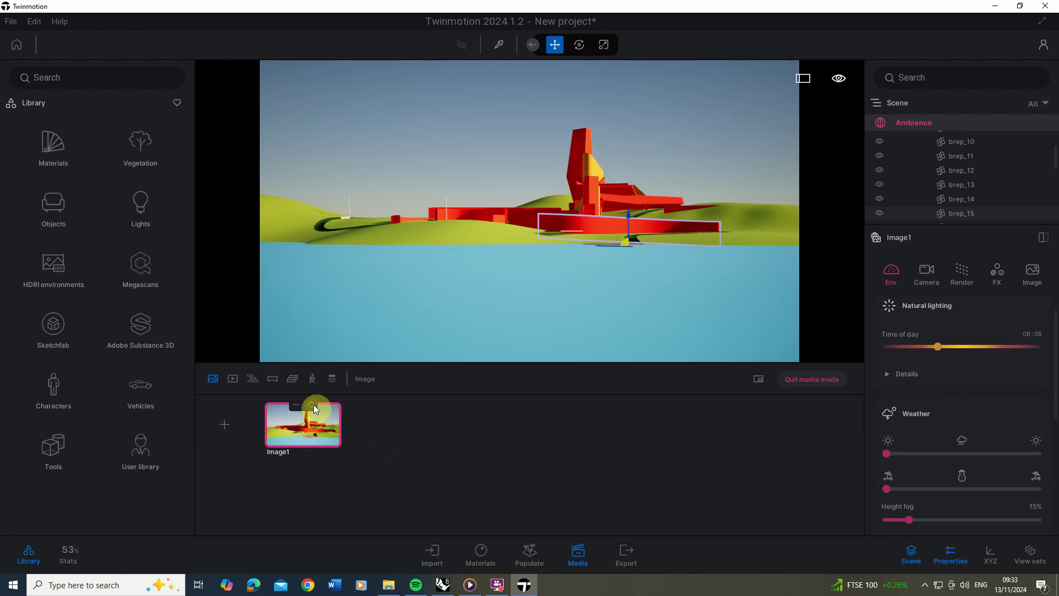
{"action": "left_click", "coordinate": [312, 406]}
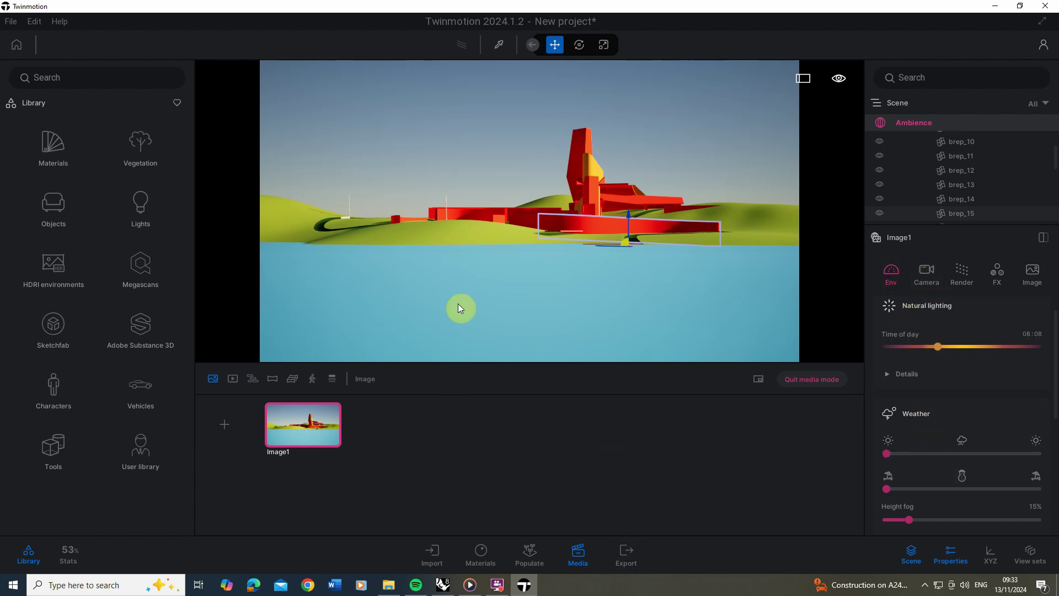
Compare the imported scene materials with the materials assigned to the layers in Rhino, and return to Twinmotion.
{"action": "left_click", "coordinate": [488, 557]}
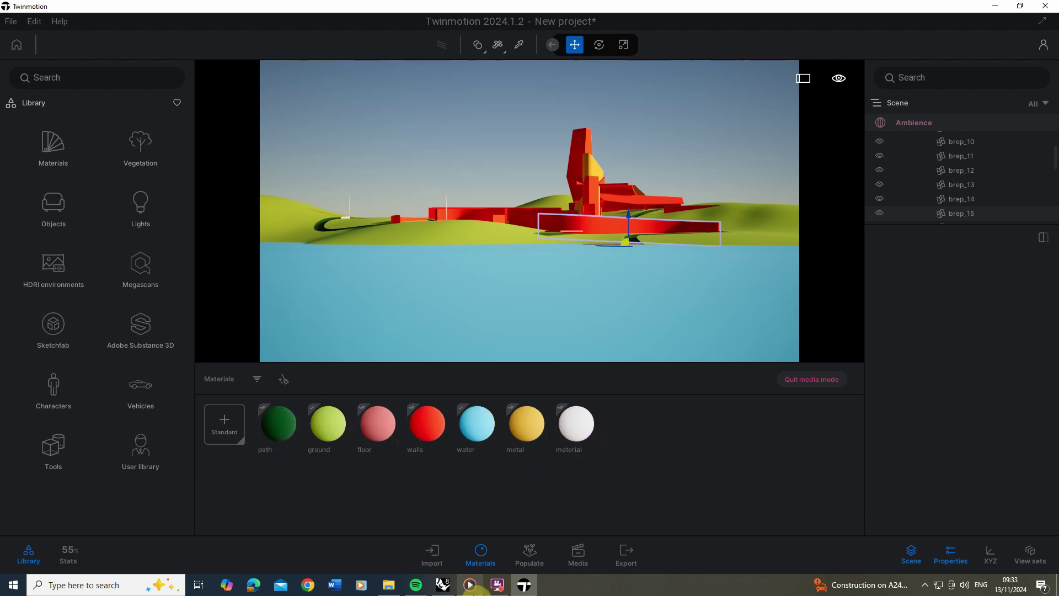
{"action": "left_click", "coordinate": [442, 584]}
{"action": "right_click_drag", "start_coordinate": [410, 264], "coordinate": [406, 255]}
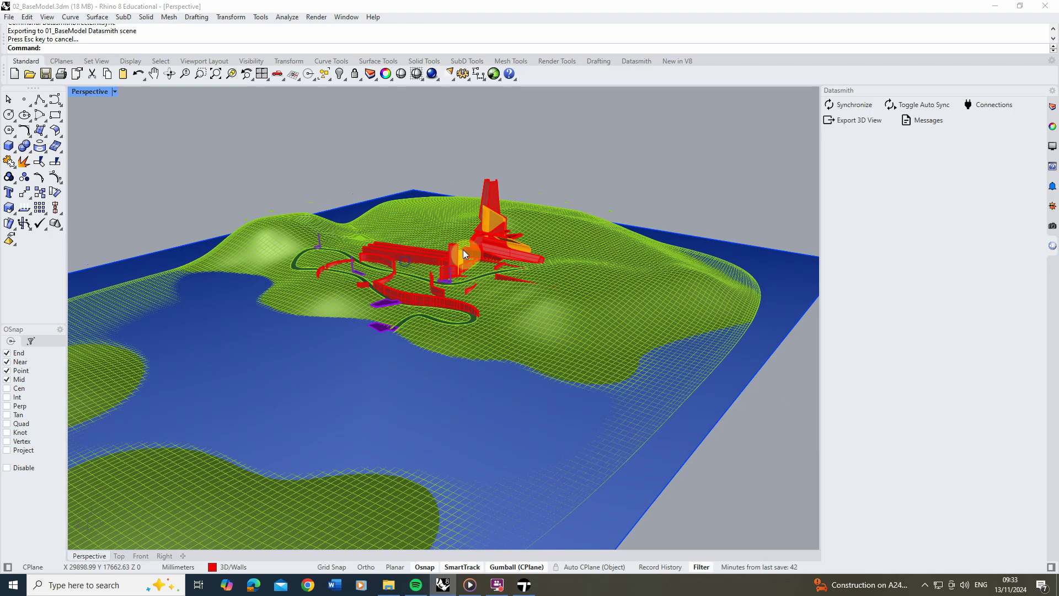
{"action": "left_click", "coordinate": [1049, 105]}
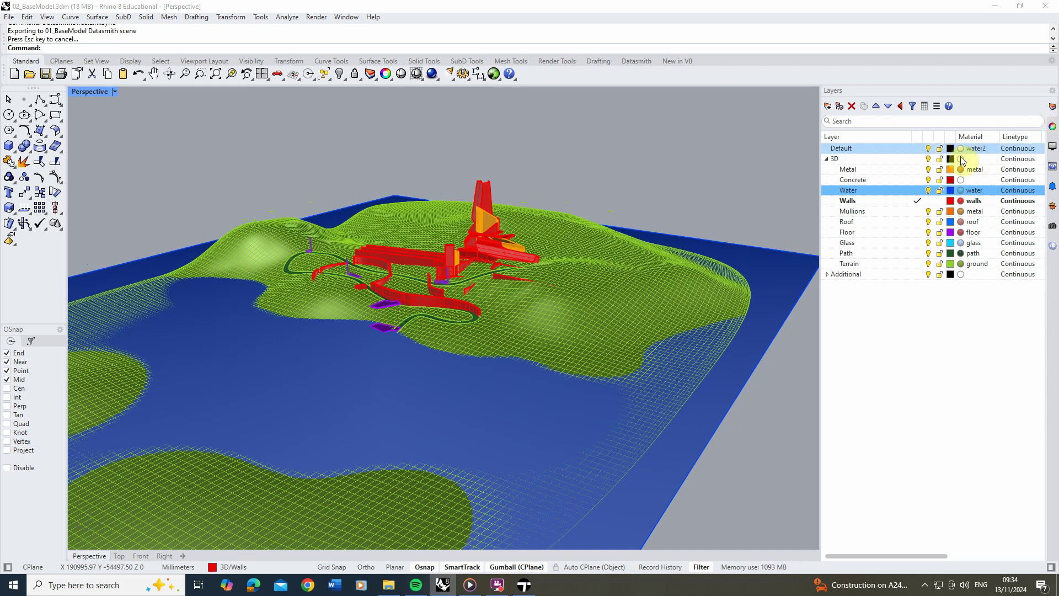
{"action": "left_click", "coordinate": [524, 584]}
{"action": "left_click_drag", "start_coordinate": [328, 422], "coordinate": [614, 422]}
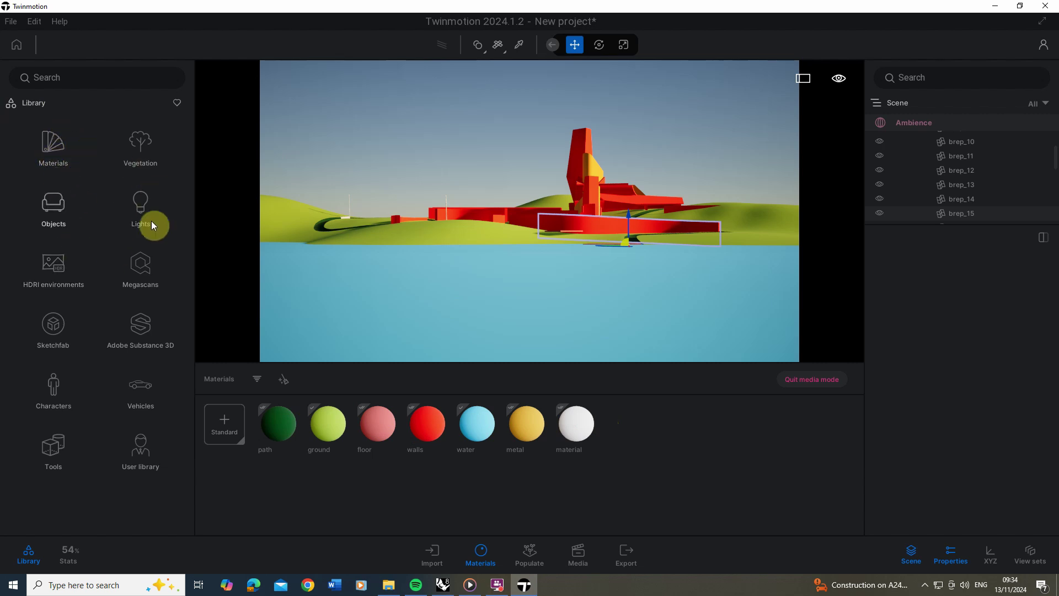
Add the Lake 01 material from the library's Water category to the scene materials.
{"action": "left_click", "coordinate": [54, 150]}
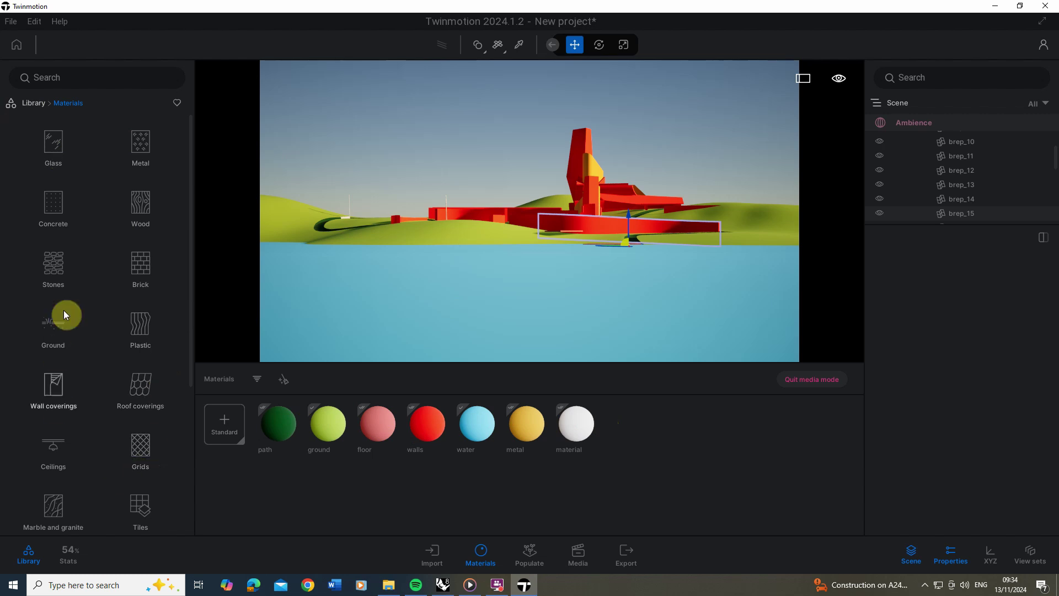
{"action": "left_click_drag", "start_coordinate": [191, 157], "coordinate": [193, 183]}
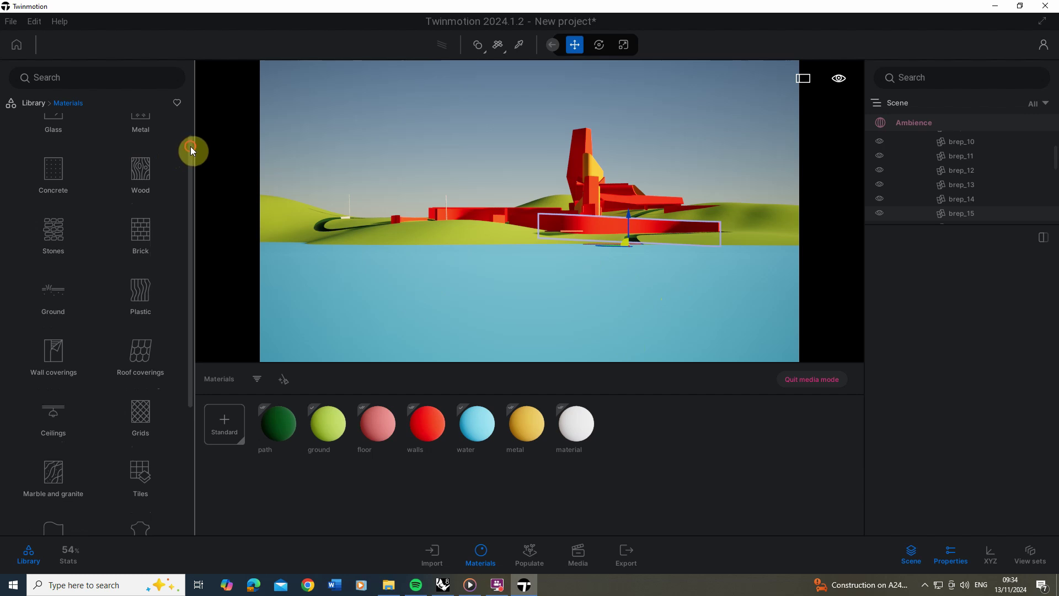
{"action": "left_click_drag", "start_coordinate": [190, 148], "coordinate": [199, 299]}
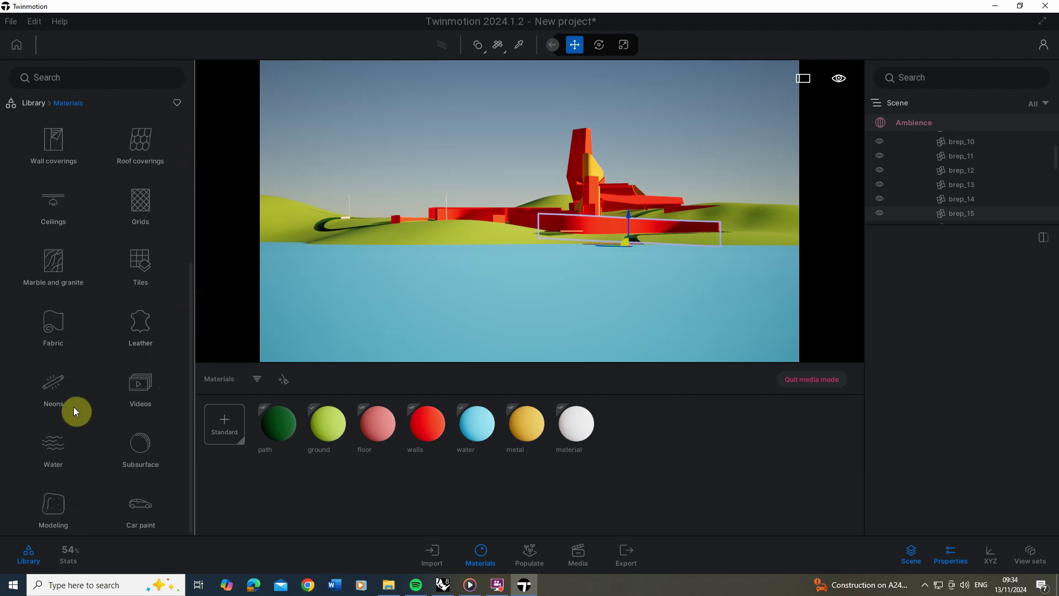
{"action": "left_click", "coordinate": [60, 449]}
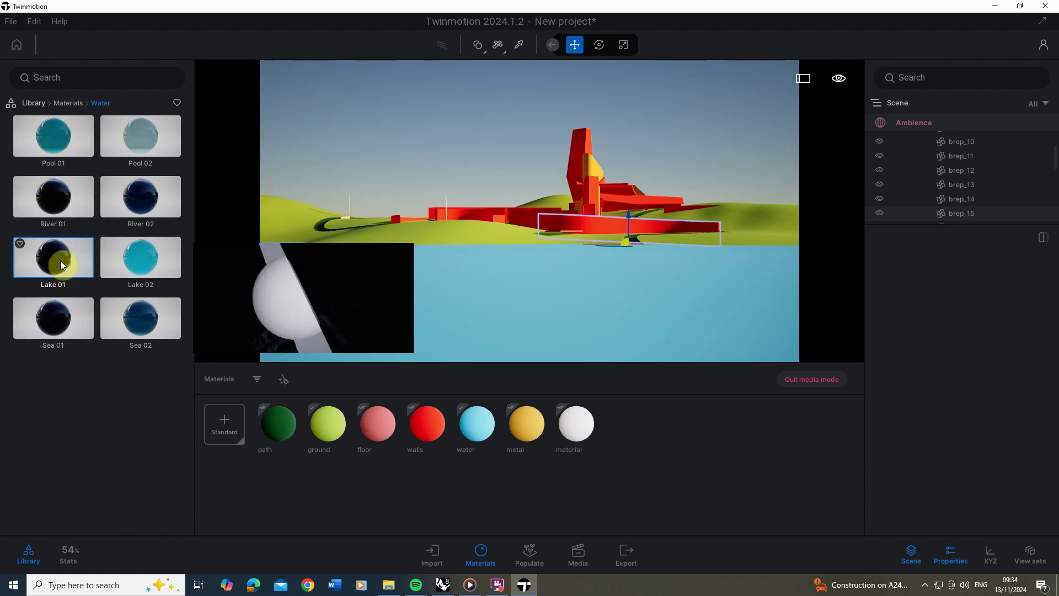
{"action": "left_click_drag", "start_coordinate": [56, 263], "coordinate": [641, 433]}
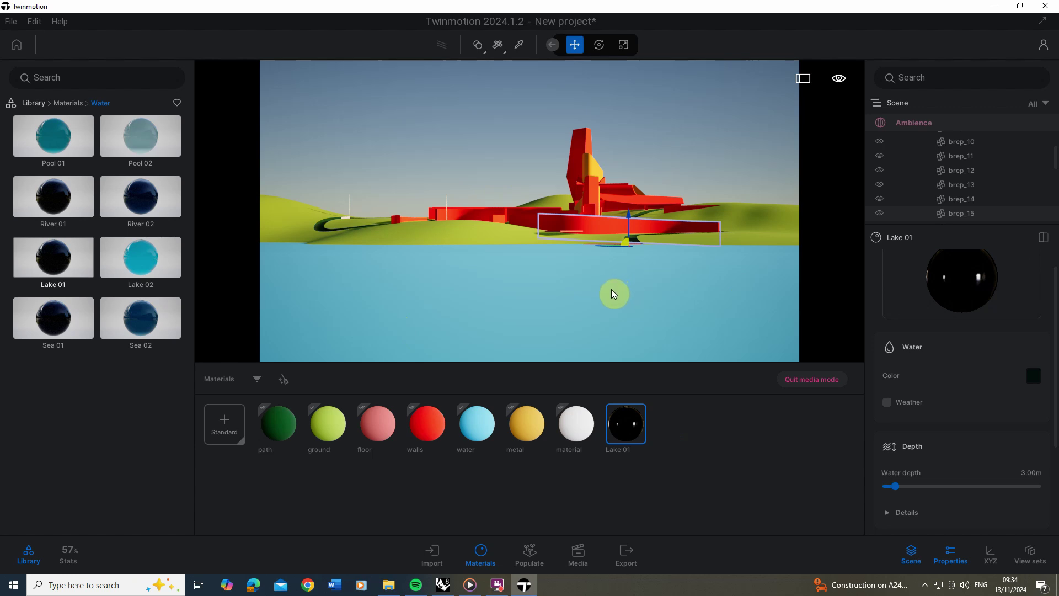
Apply the Lake 01 material to the water surface in front of the building and select that surface.
{"action": "left_click_drag", "start_coordinate": [616, 428], "coordinate": [563, 296]}
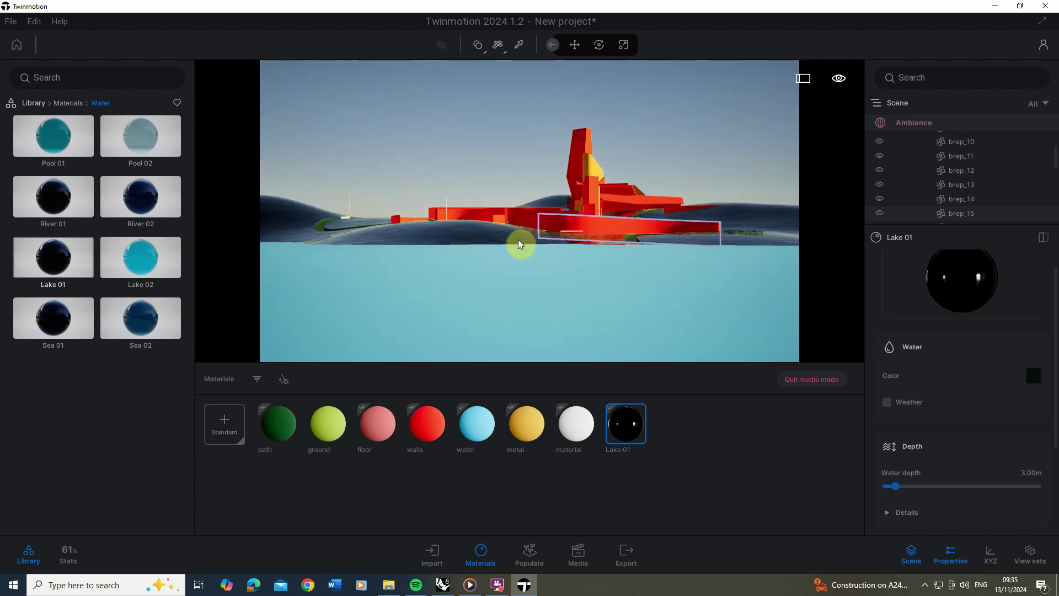
{"action": "left_click", "coordinate": [524, 277]}
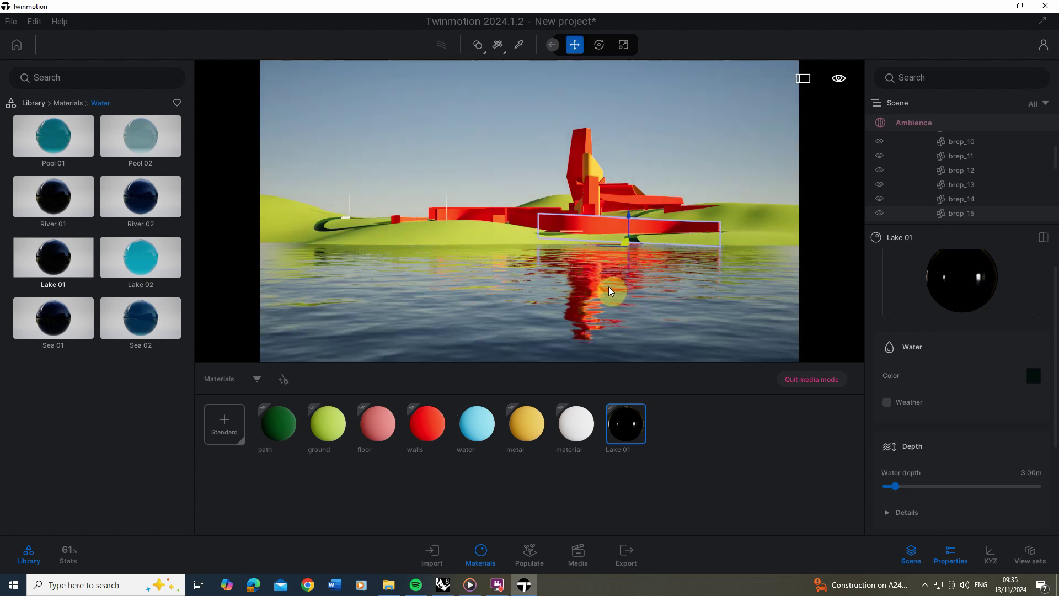
{"action": "left_click", "coordinate": [717, 453]}
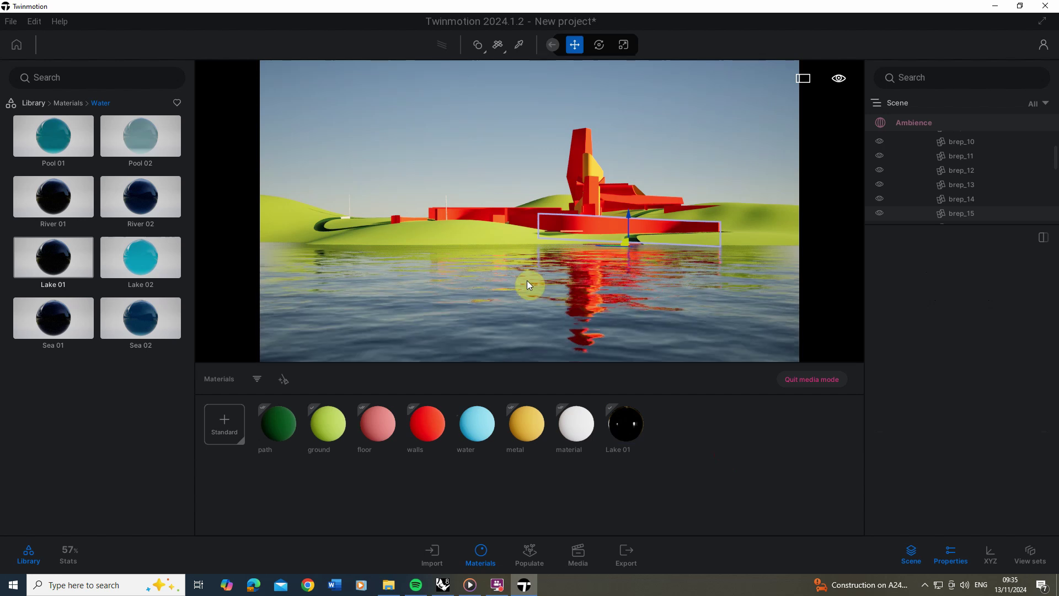
{"action": "left_click", "coordinate": [471, 307]}
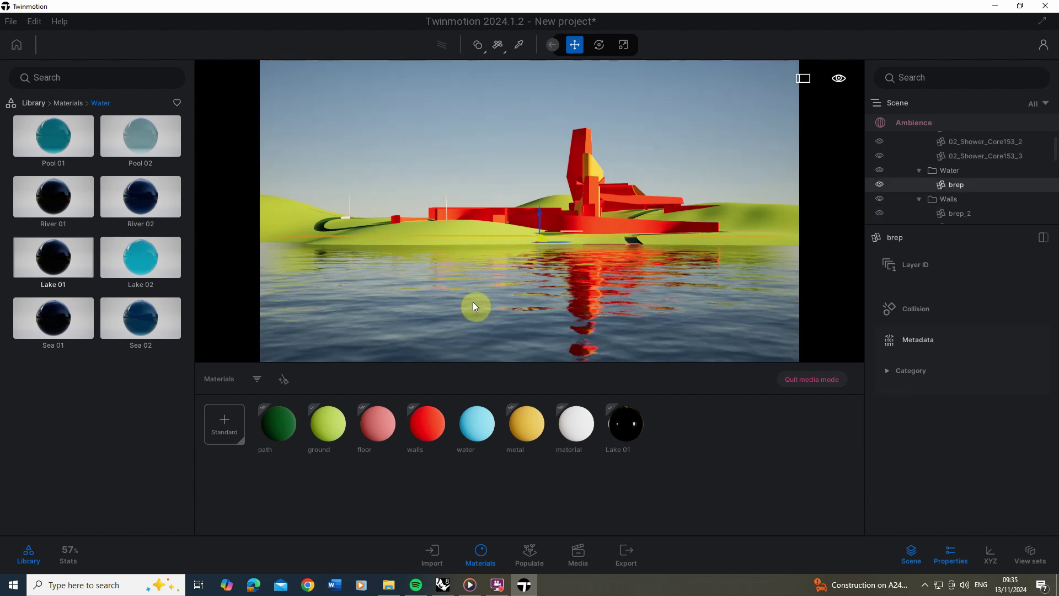
Set the wave intensity of the Lake 01 material to 20%.
{"action": "left_click", "coordinate": [634, 430]}
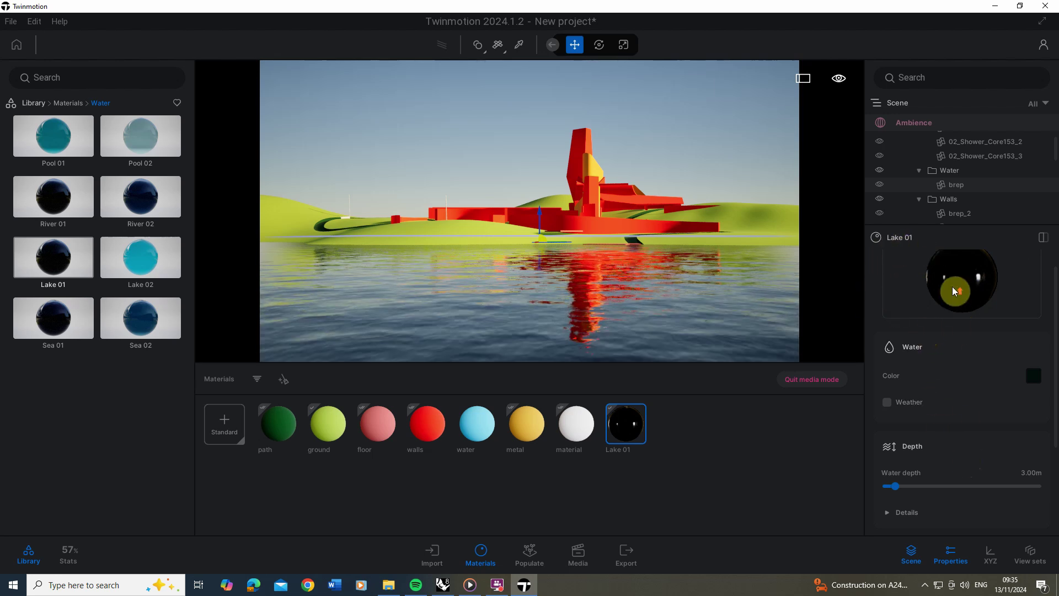
{"action": "scroll", "coordinate": [951, 286], "scroll_direction": "down", "scroll_amount": 2}
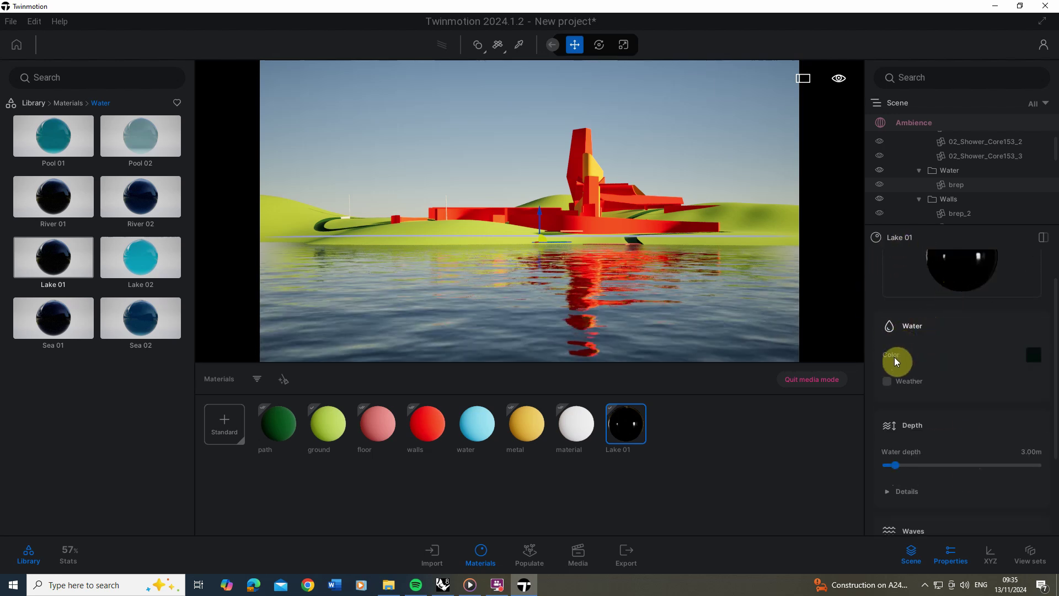
{"action": "scroll", "coordinate": [925, 364], "scroll_direction": "down", "scroll_amount": 4}
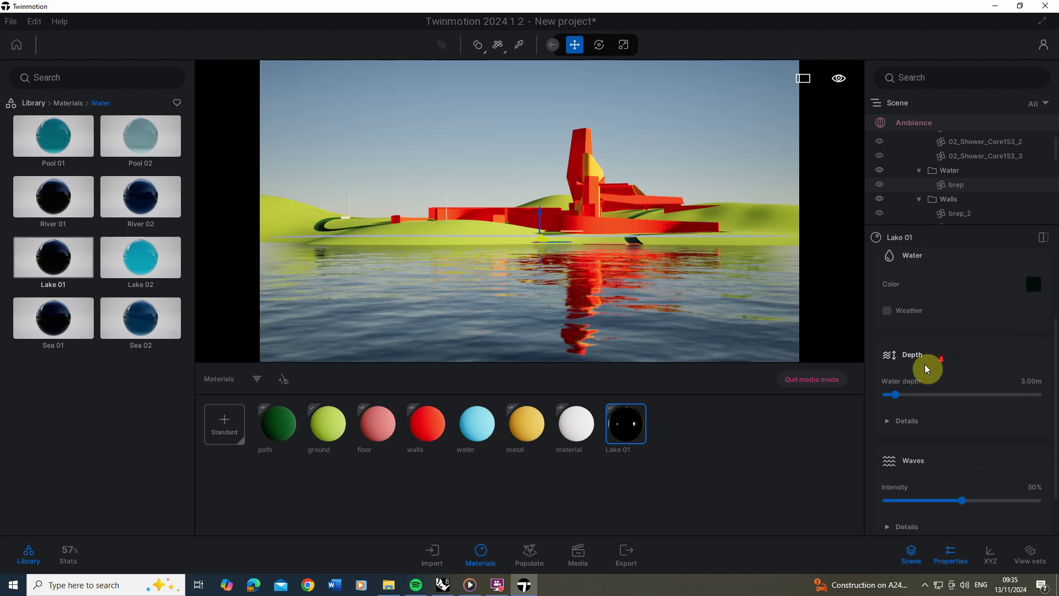
{"action": "scroll", "coordinate": [937, 419], "scroll_direction": "down", "scroll_amount": 2}
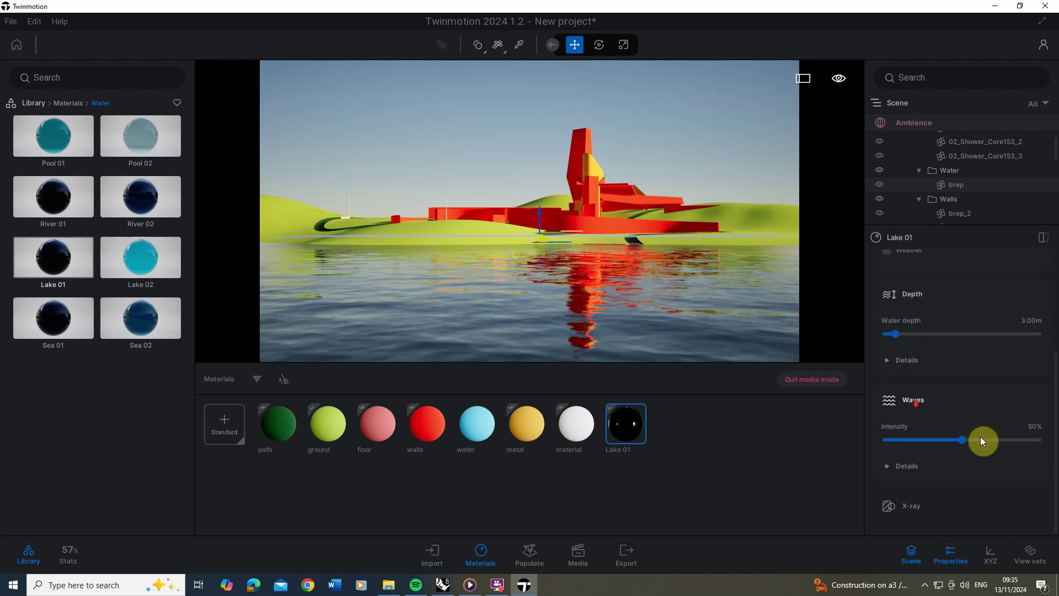
{"action": "left_click", "coordinate": [913, 360]}
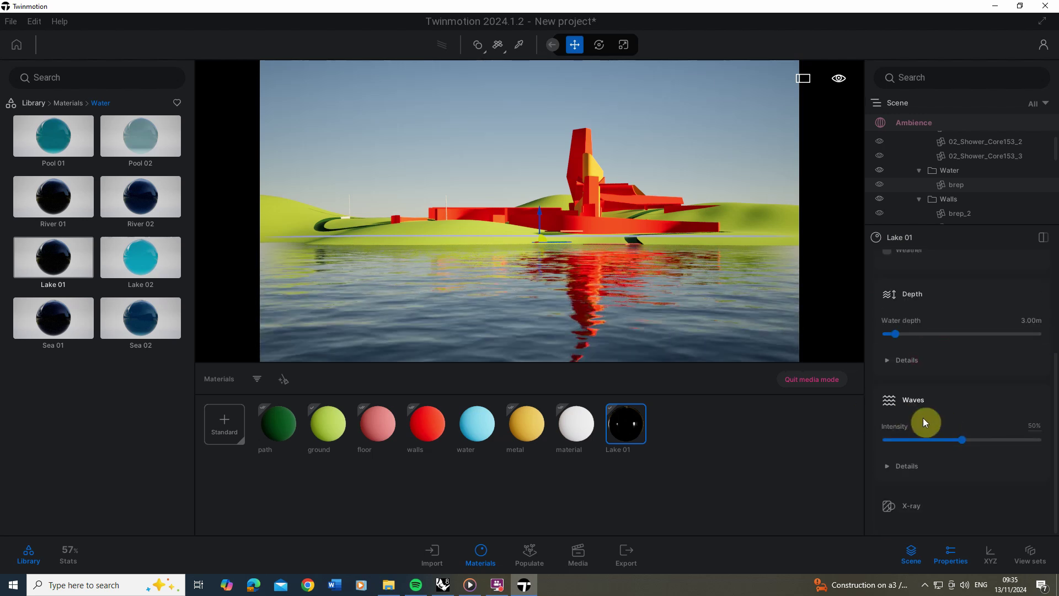
{"action": "left_click", "coordinate": [932, 466]}
{"action": "left_click", "coordinate": [931, 465]}
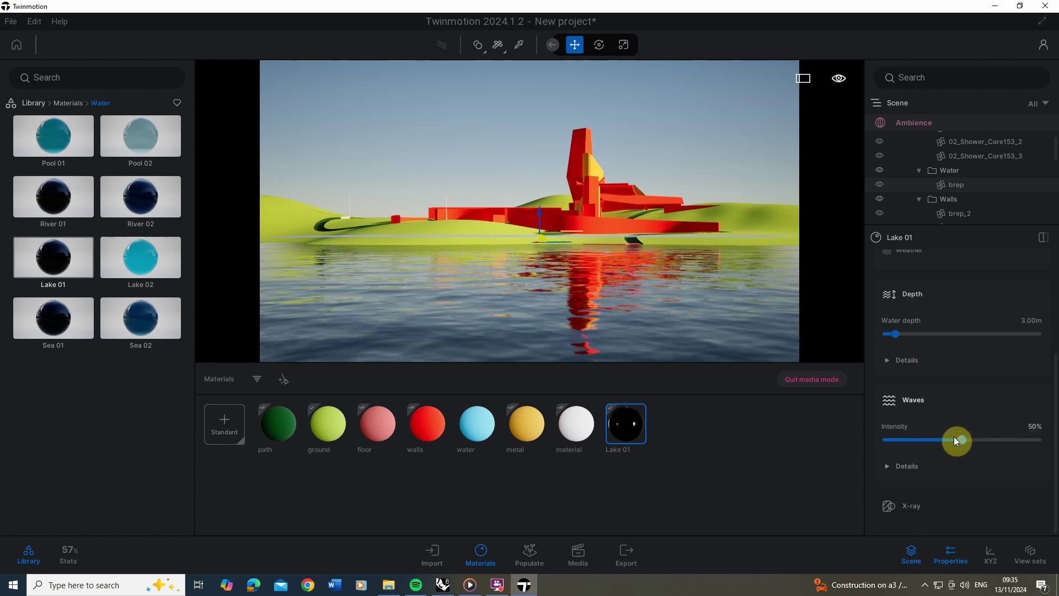
{"action": "left_click_drag", "start_coordinate": [955, 439], "coordinate": [917, 447]}
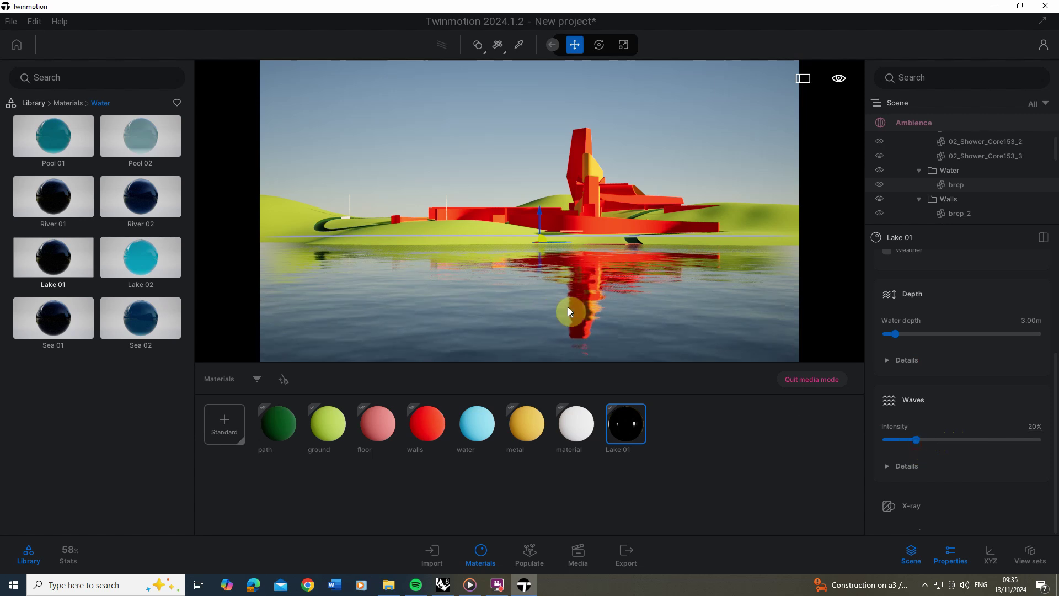
Set the Lake 01 material's waves size to 30% and flow direction to 94°, and deselect the material.
{"action": "left_click", "coordinate": [947, 467]}
{"action": "scroll", "coordinate": [955, 477], "scroll_direction": "down", "scroll_amount": 1}
{"action": "scroll", "coordinate": [955, 477], "scroll_direction": "down", "scroll_amount": 1}
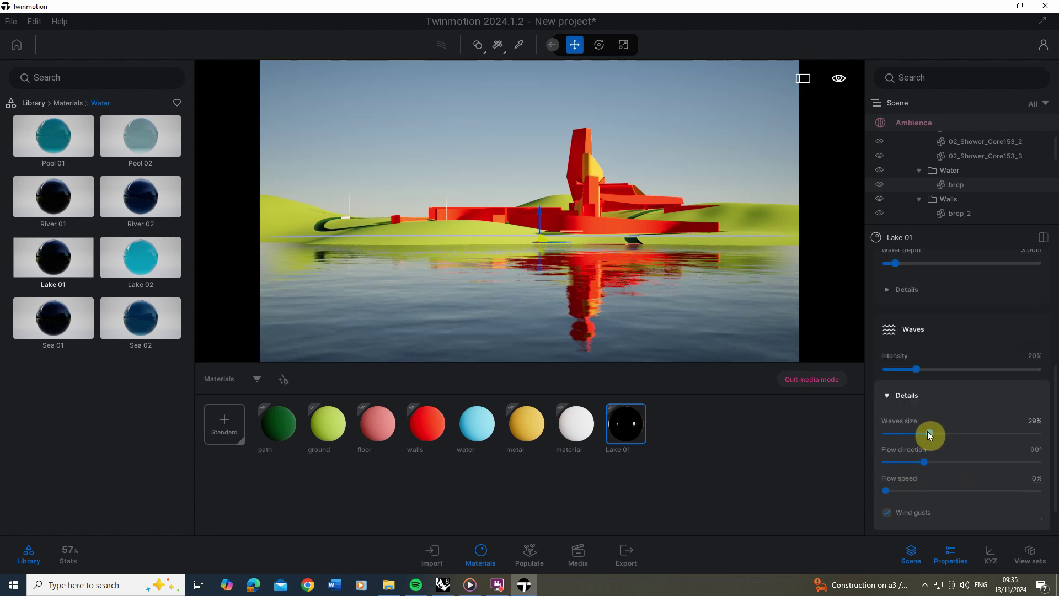
{"action": "left_click_drag", "start_coordinate": [928, 434], "coordinate": [927, 463]}
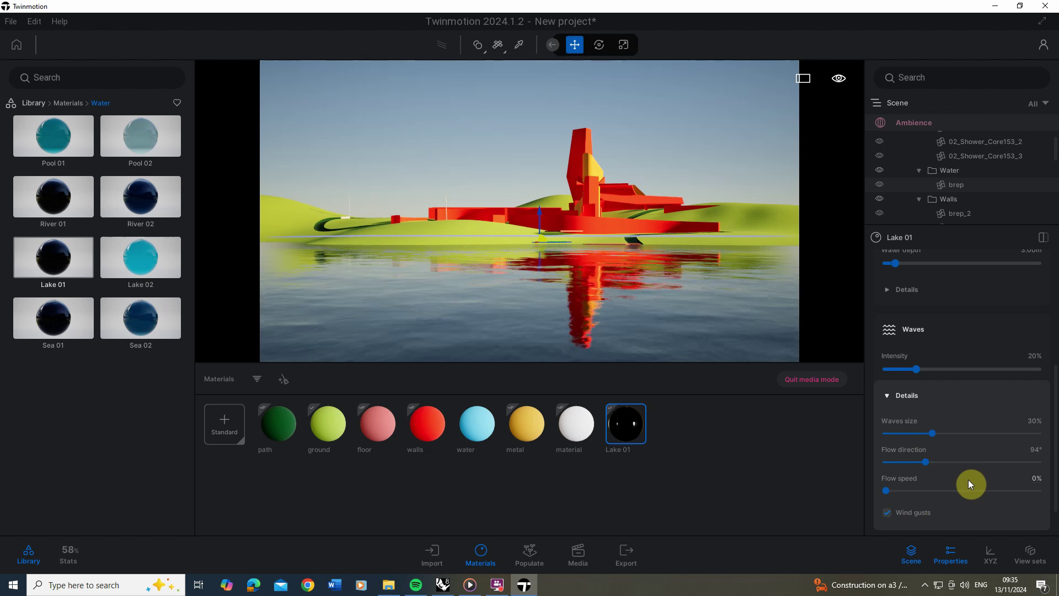
{"action": "left_click", "coordinate": [766, 489]}
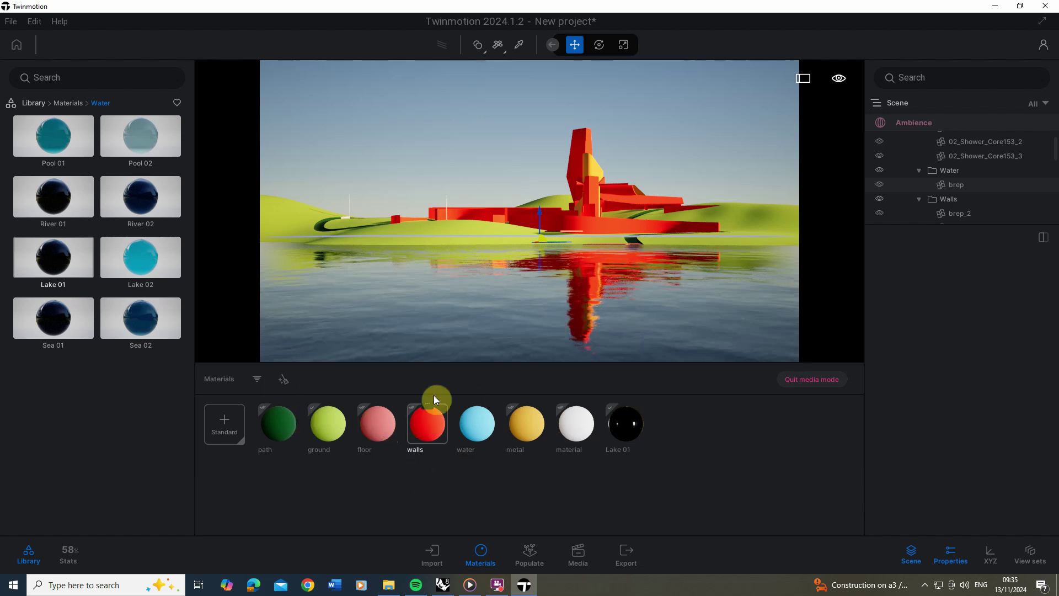
Select the walls material and review its property categories, collapsing the expanded ones.
{"action": "left_click", "coordinate": [427, 421]}
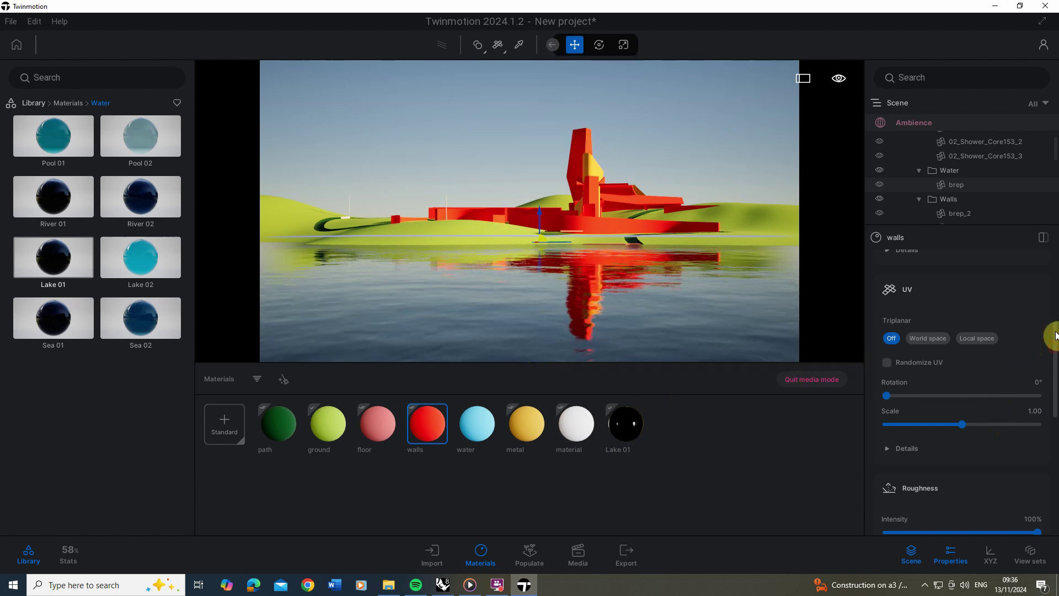
{"action": "left_click_drag", "start_coordinate": [1052, 335], "coordinate": [1053, 314]}
{"action": "scroll", "coordinate": [1047, 298], "scroll_direction": "up", "scroll_amount": 2}
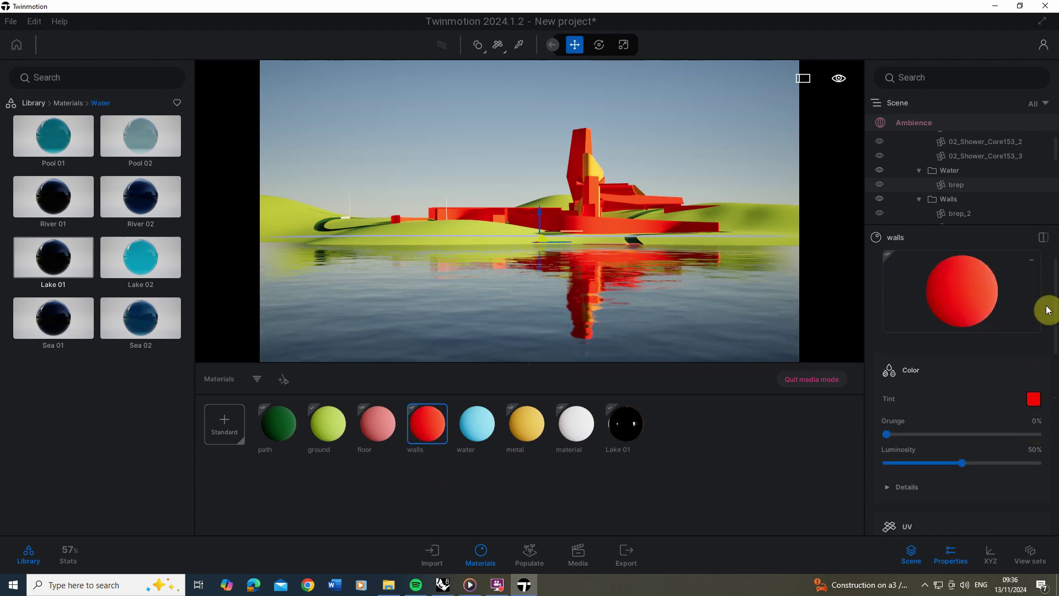
{"action": "left_click", "coordinate": [889, 371]}
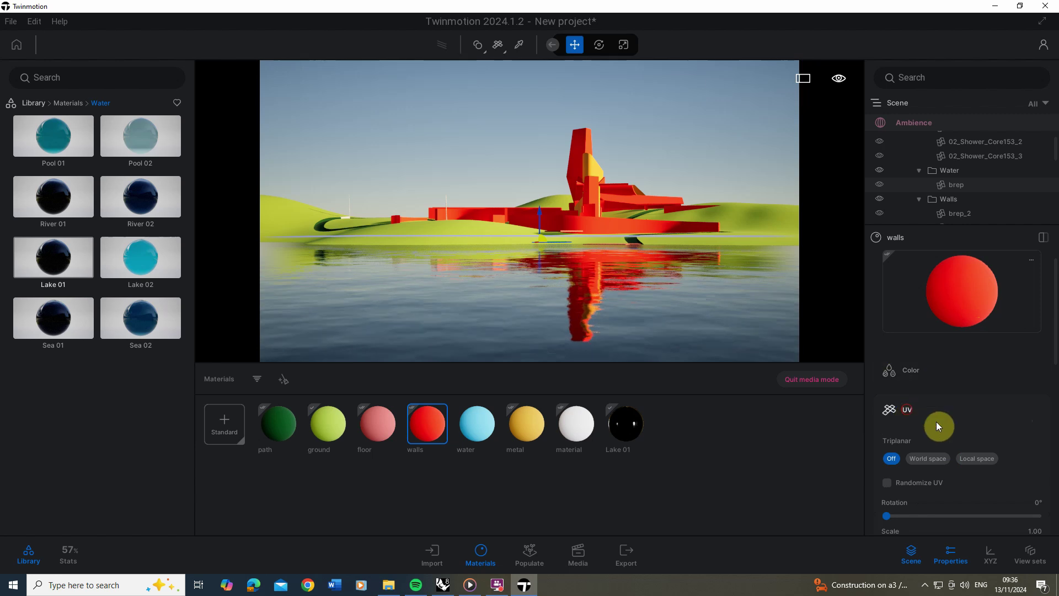
{"action": "left_click", "coordinate": [949, 448]}
{"action": "left_click", "coordinate": [924, 446]}
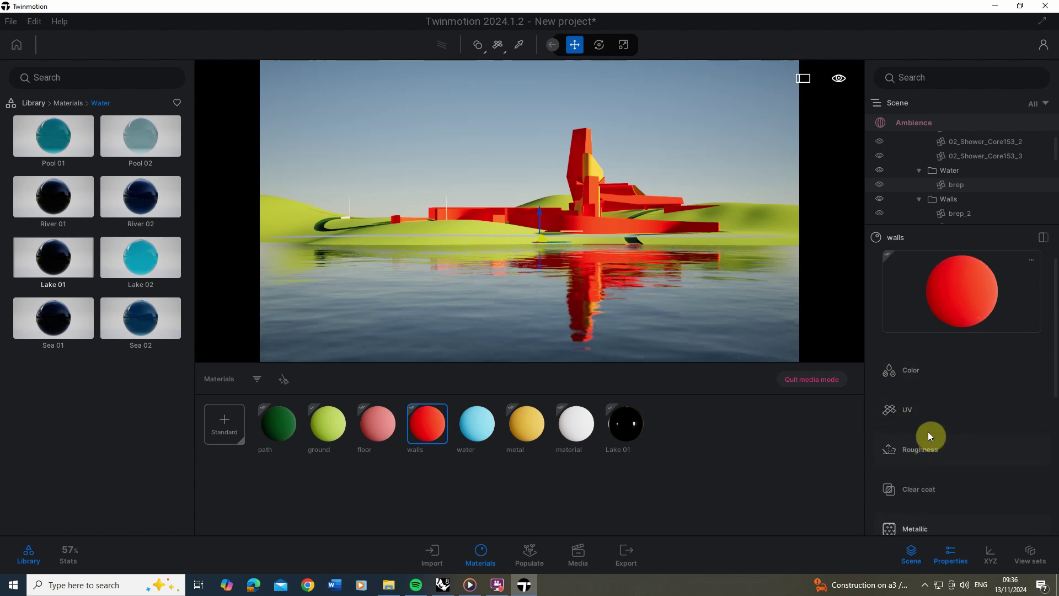
{"action": "scroll", "coordinate": [910, 451], "scroll_direction": "down", "scroll_amount": 2}
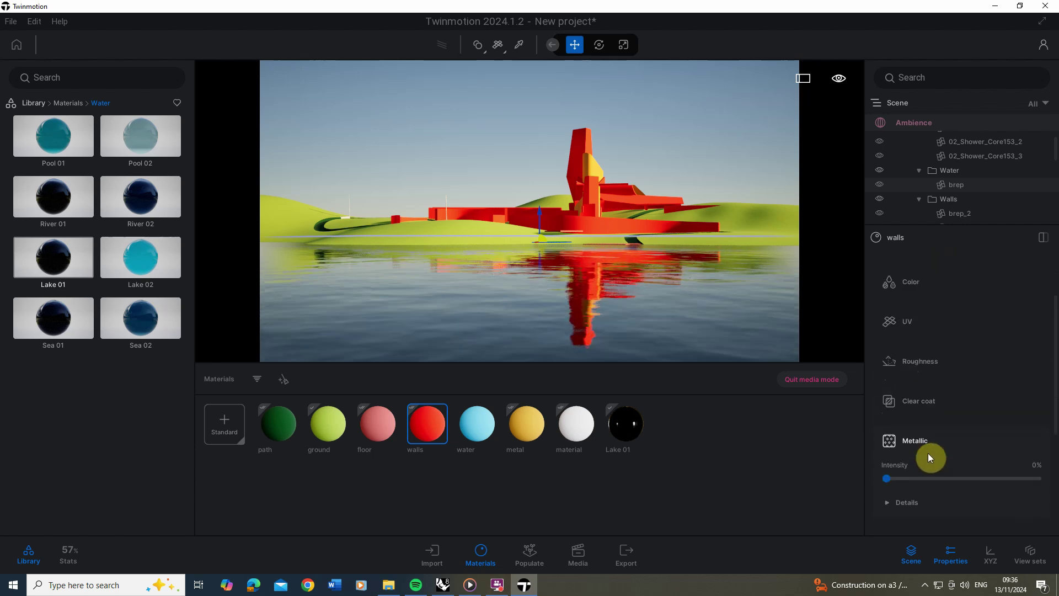
{"action": "left_click", "coordinate": [928, 448]}
{"action": "scroll", "coordinate": [929, 486], "scroll_direction": "down", "scroll_amount": 2}
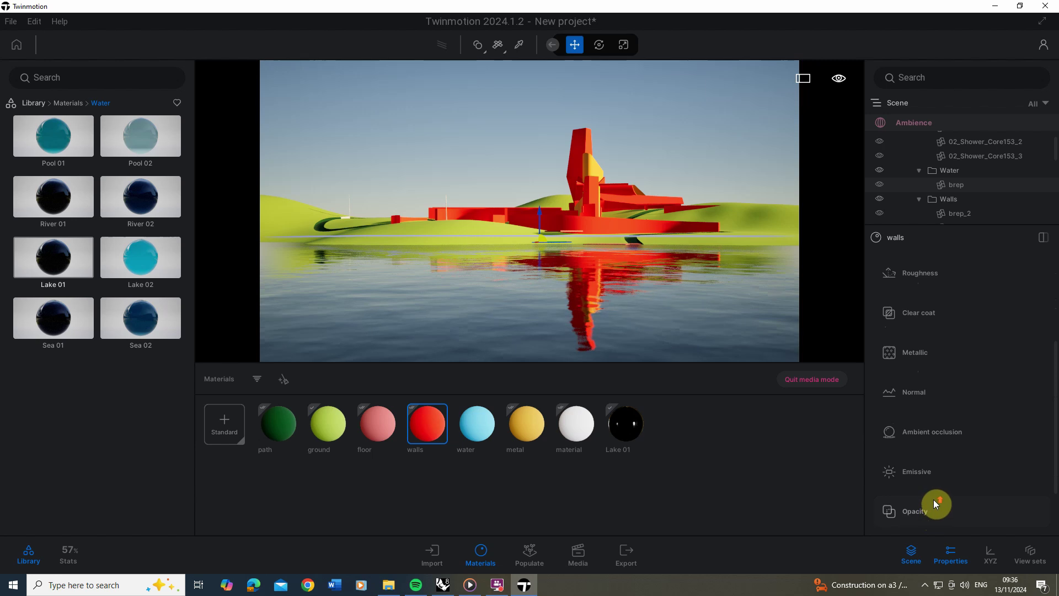
{"action": "scroll", "coordinate": [934, 497], "scroll_direction": "up", "scroll_amount": 4}
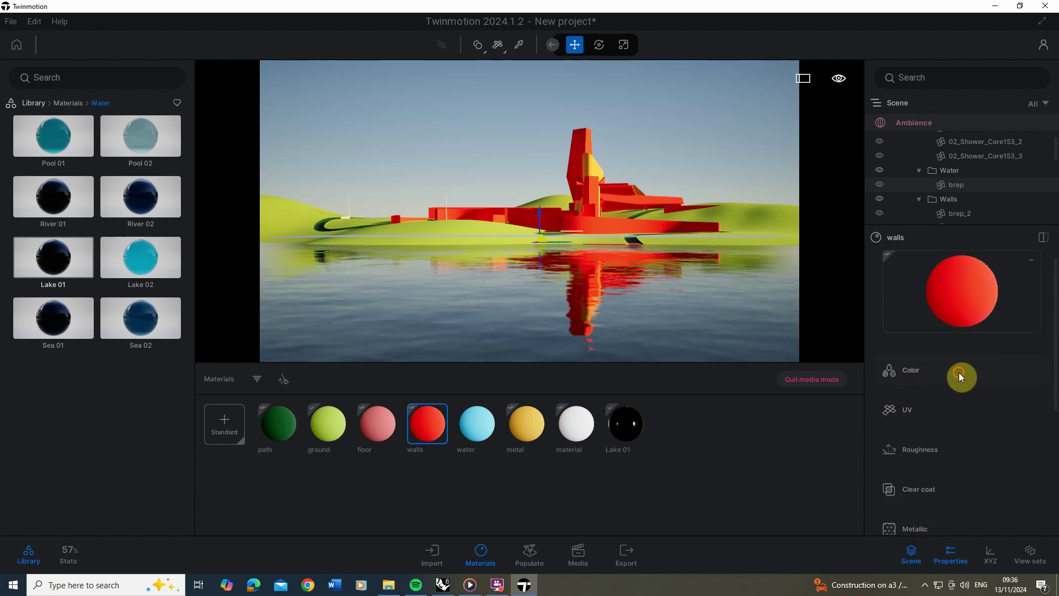
Load the concrete-diffuse_red image from the Materials folder as the colour texture of the walls material.
{"action": "left_click", "coordinate": [959, 376]}
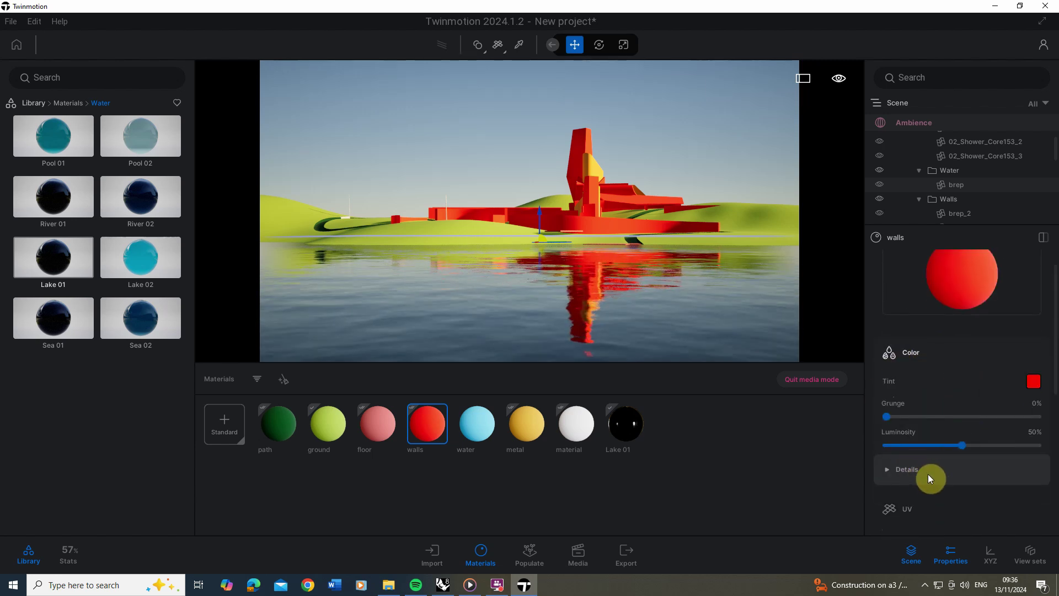
{"action": "left_click", "coordinate": [905, 469]}
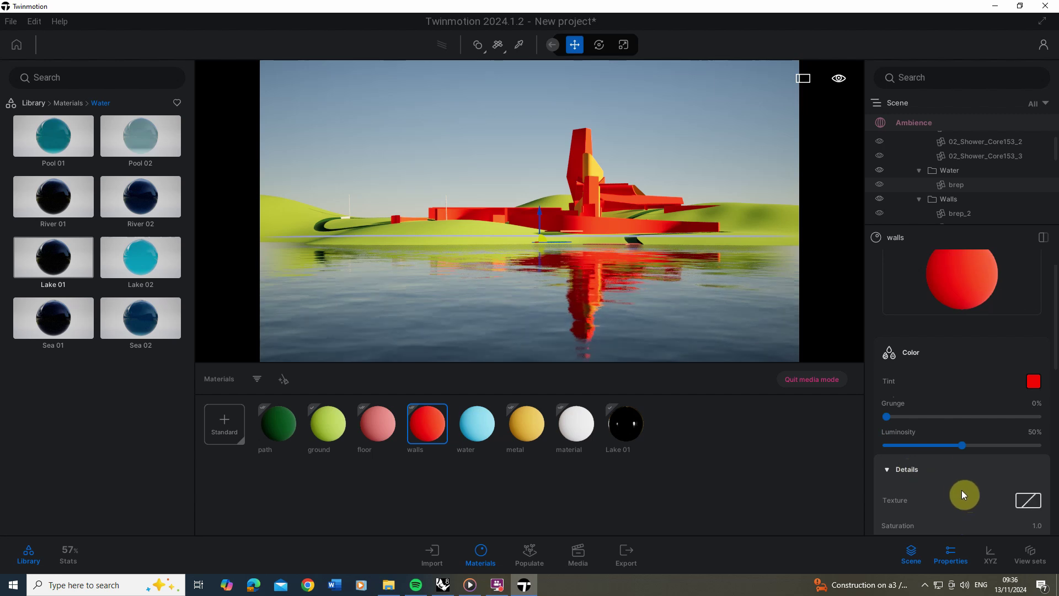
{"action": "scroll", "coordinate": [959, 490], "scroll_direction": "down", "scroll_amount": 1}
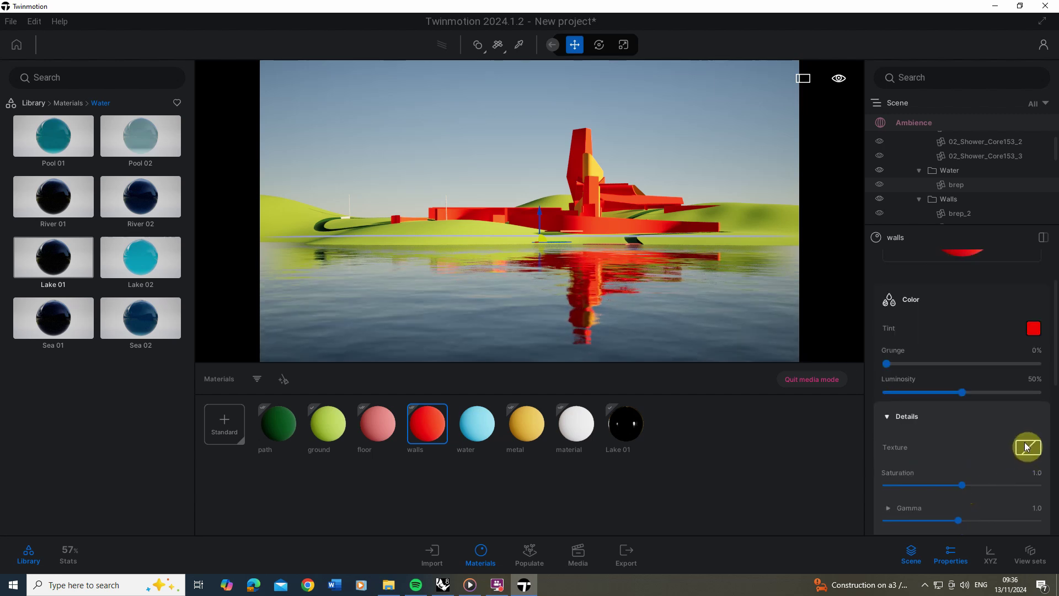
{"action": "left_click", "coordinate": [1027, 447]}
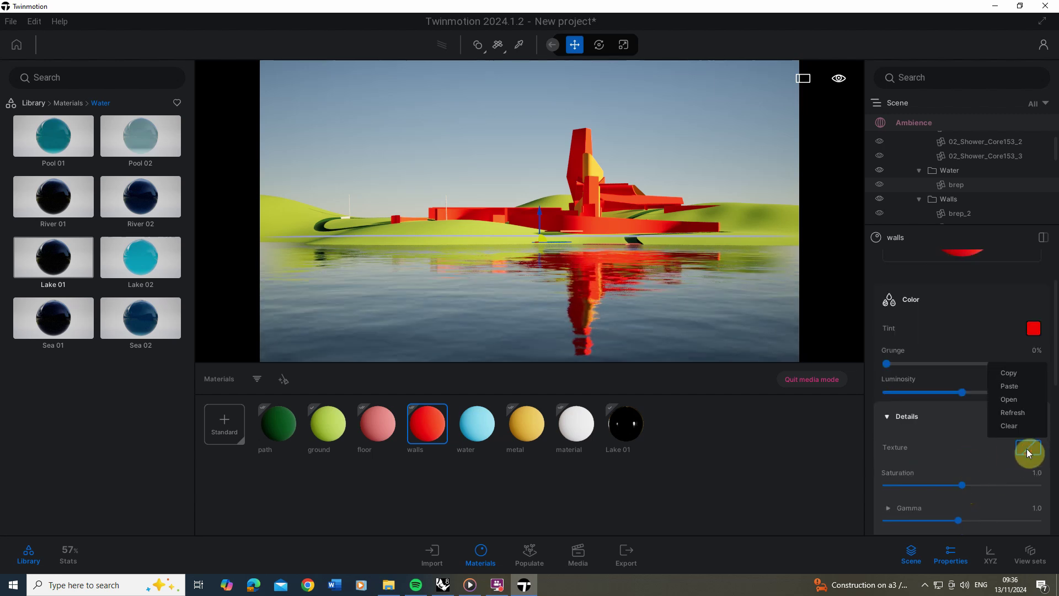
{"action": "left_click", "coordinate": [1013, 399]}
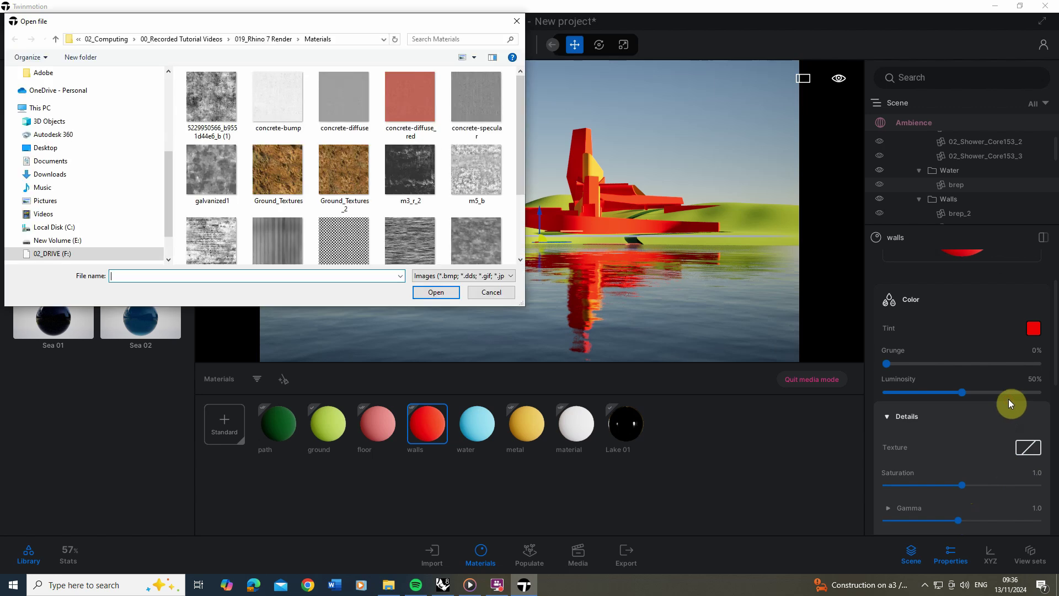
{"action": "left_click", "coordinate": [422, 111]}
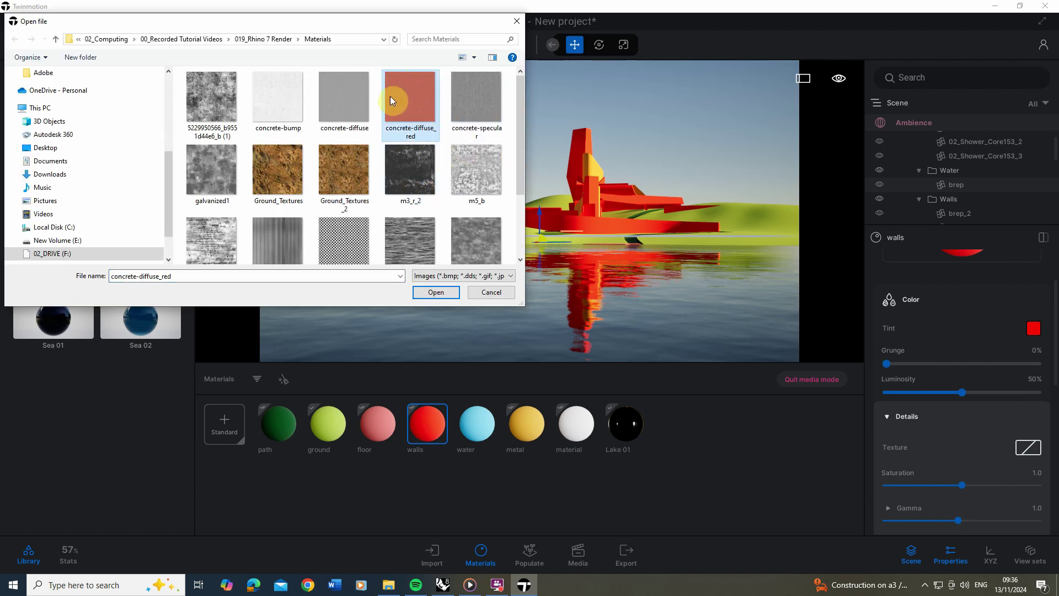
{"action": "left_click", "coordinate": [433, 291]}
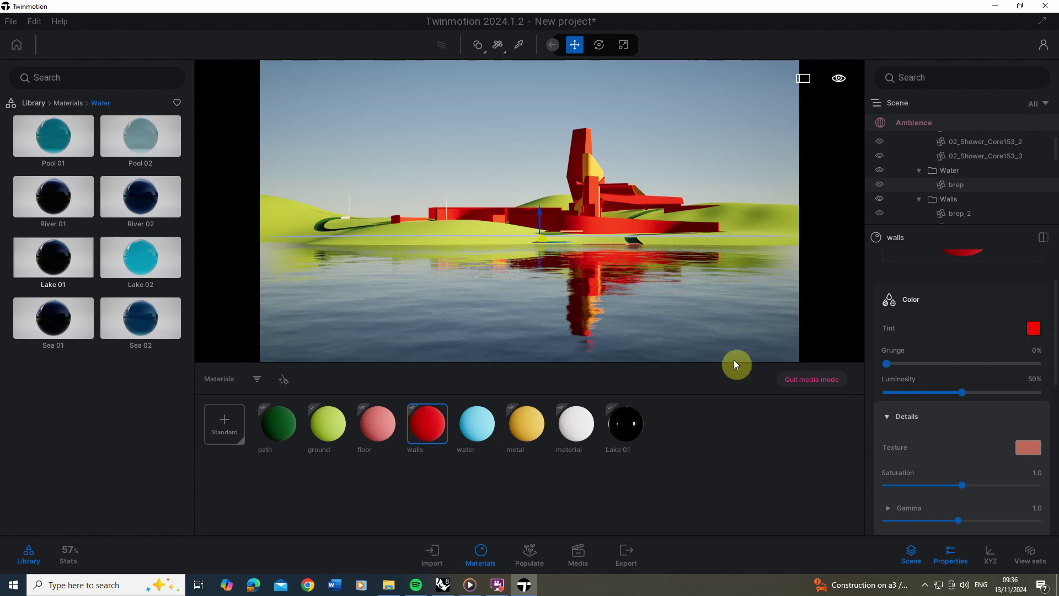
Set the tint of the walls material to near-white FFF8F6.
{"action": "left_click", "coordinate": [1033, 330]}
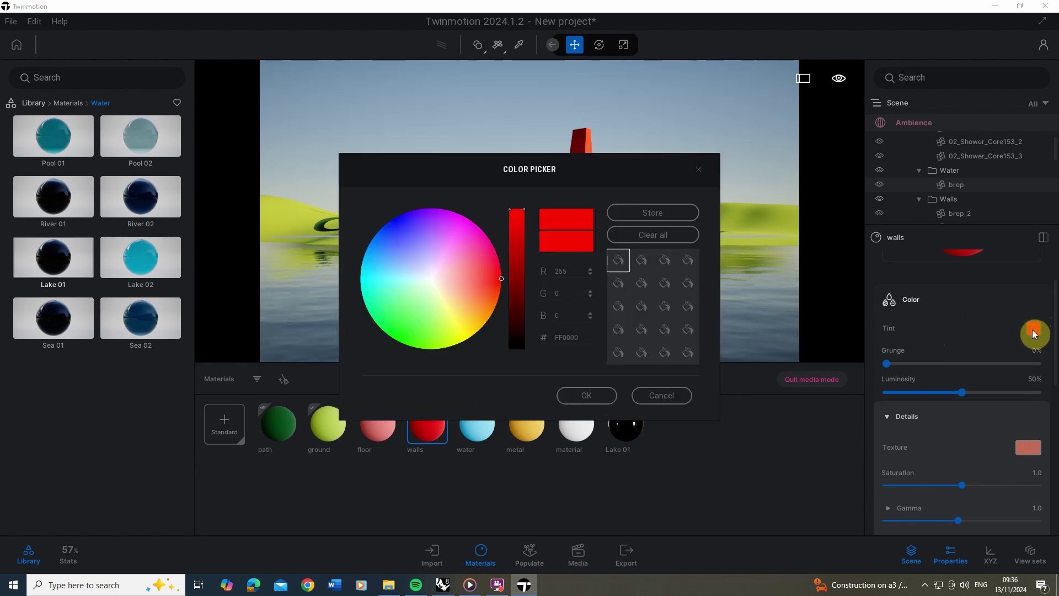
{"action": "left_click", "coordinate": [432, 279]}
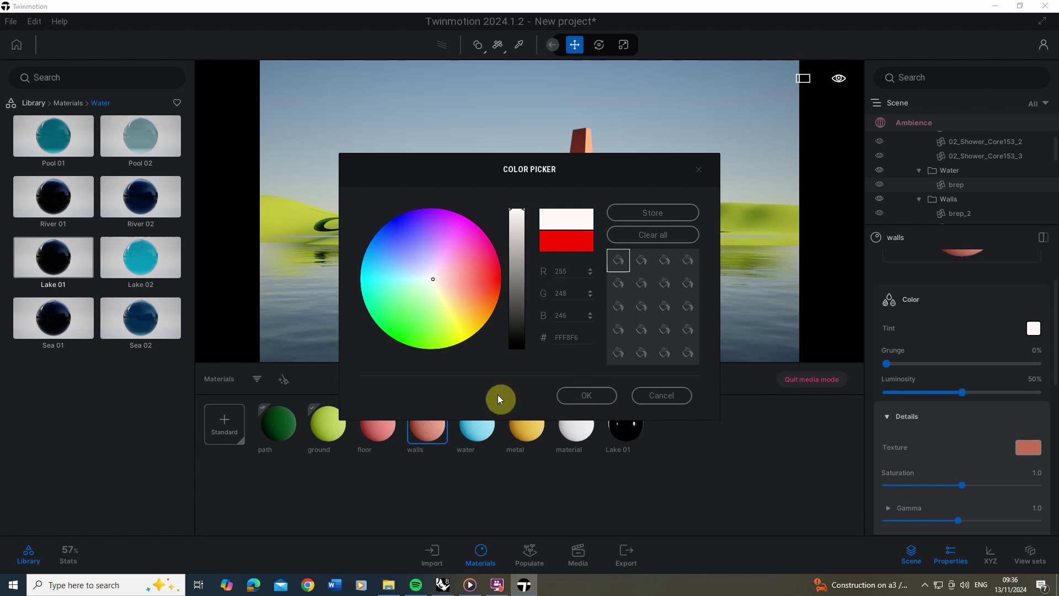
{"action": "left_click", "coordinate": [616, 394]}
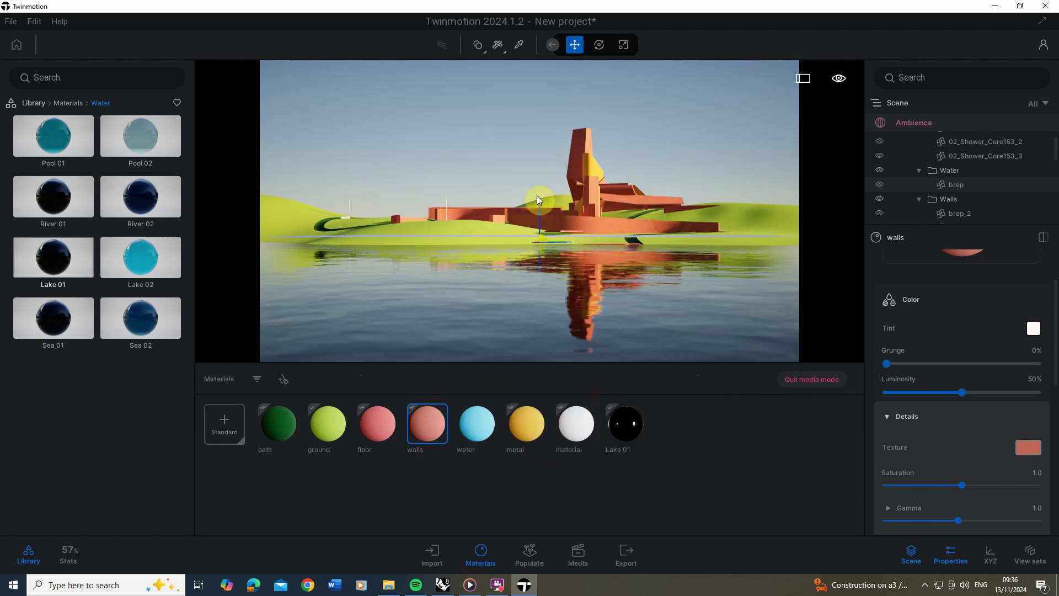
Change the walls material's tint to a light pink, checking the colour against the building.
{"action": "left_click", "coordinate": [1033, 328]}
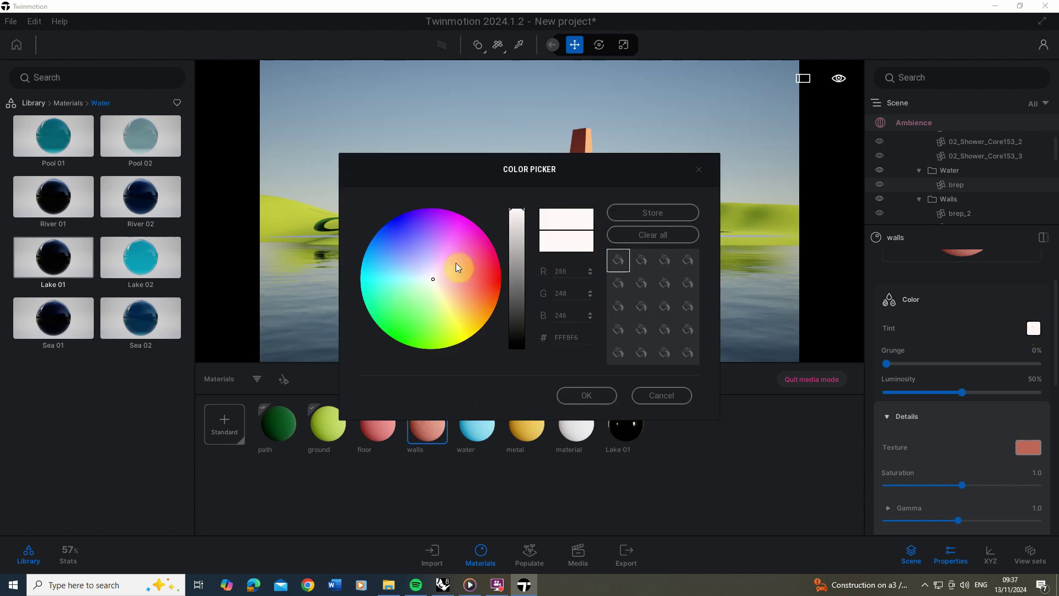
{"action": "left_click_drag", "start_coordinate": [444, 279], "coordinate": [450, 282]}
{"action": "left_click_drag", "start_coordinate": [484, 158], "coordinate": [722, 146]}
{"action": "left_click_drag", "start_coordinate": [699, 273], "coordinate": [692, 273]}
{"action": "left_click", "coordinate": [821, 382]}
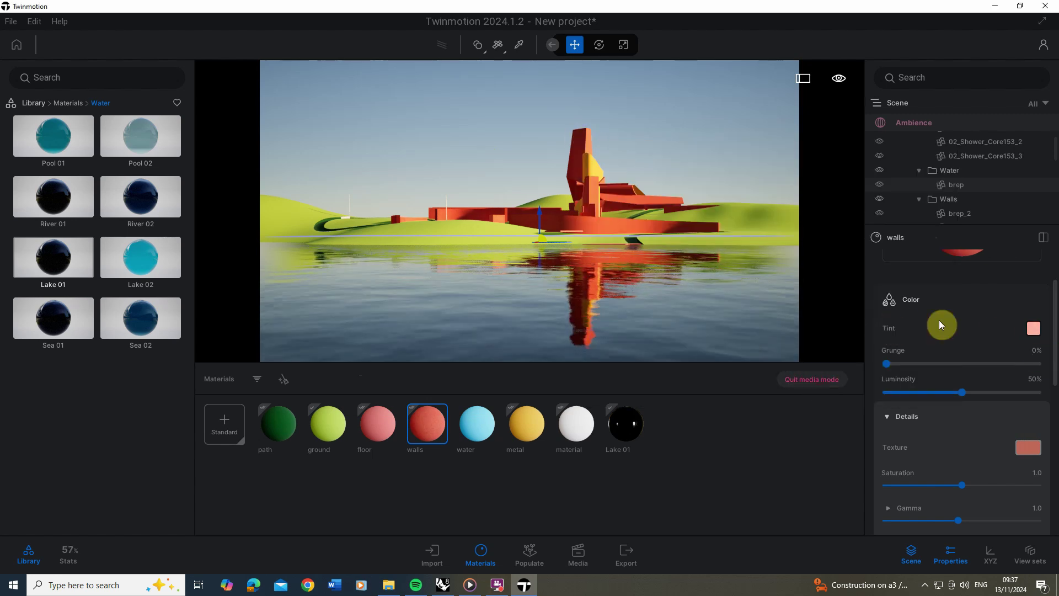
Set the walls material's UV triplanar mapping to World space.
{"action": "left_click", "coordinate": [936, 299]}
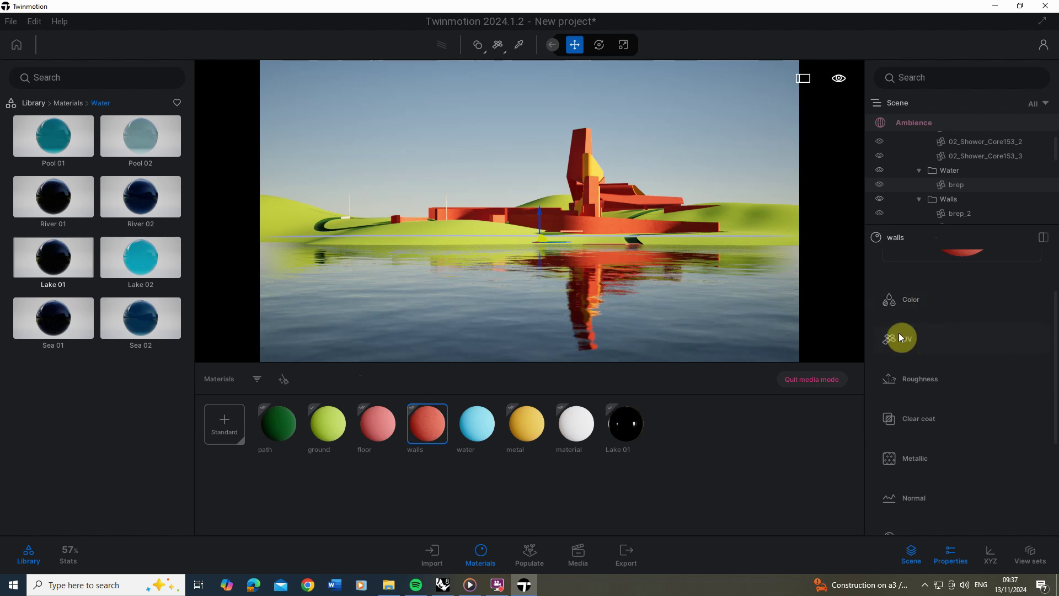
{"action": "left_click", "coordinate": [925, 339]}
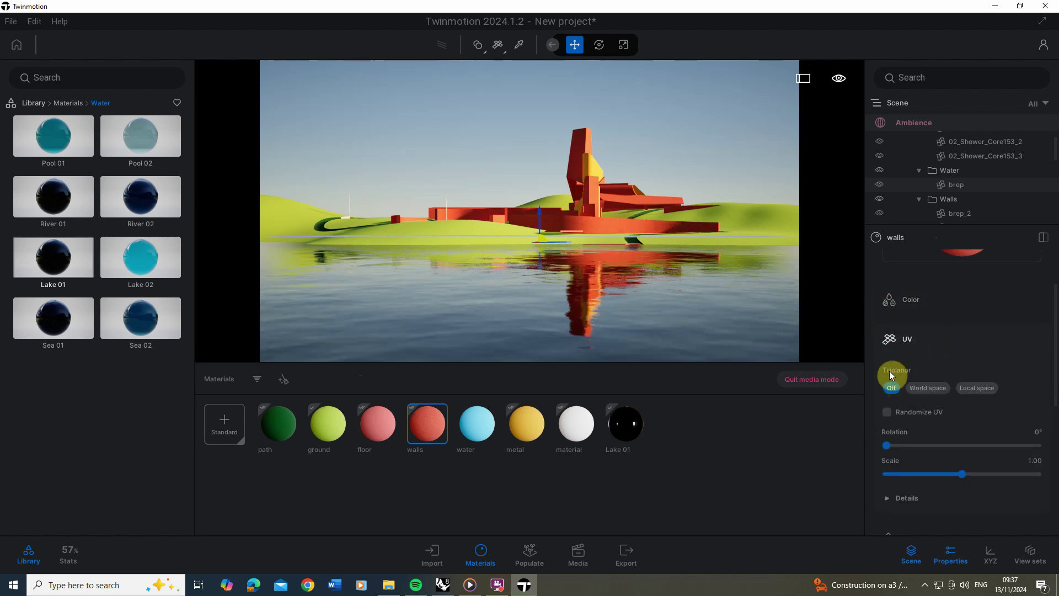
{"action": "left_click", "coordinate": [926, 388]}
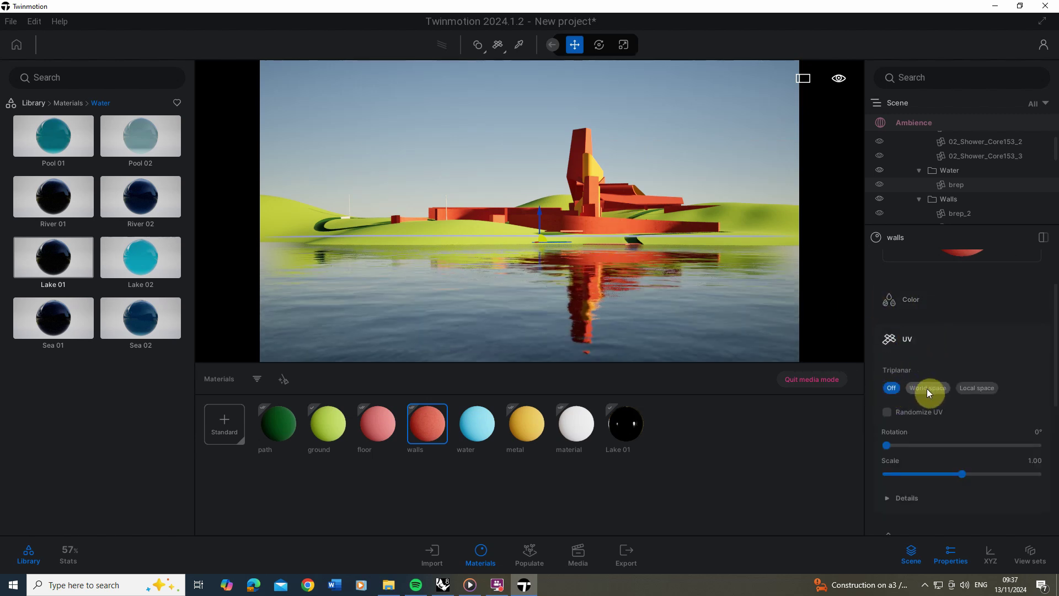
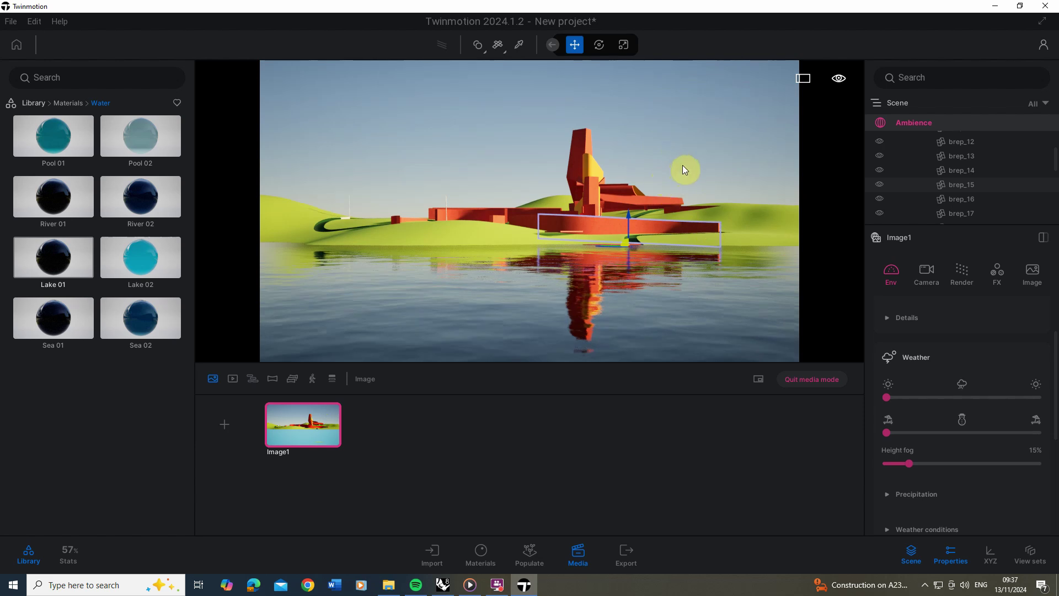
Deselect the wall in the scene and return to the settings of the walls material.
{"action": "left_click", "coordinate": [672, 168]}
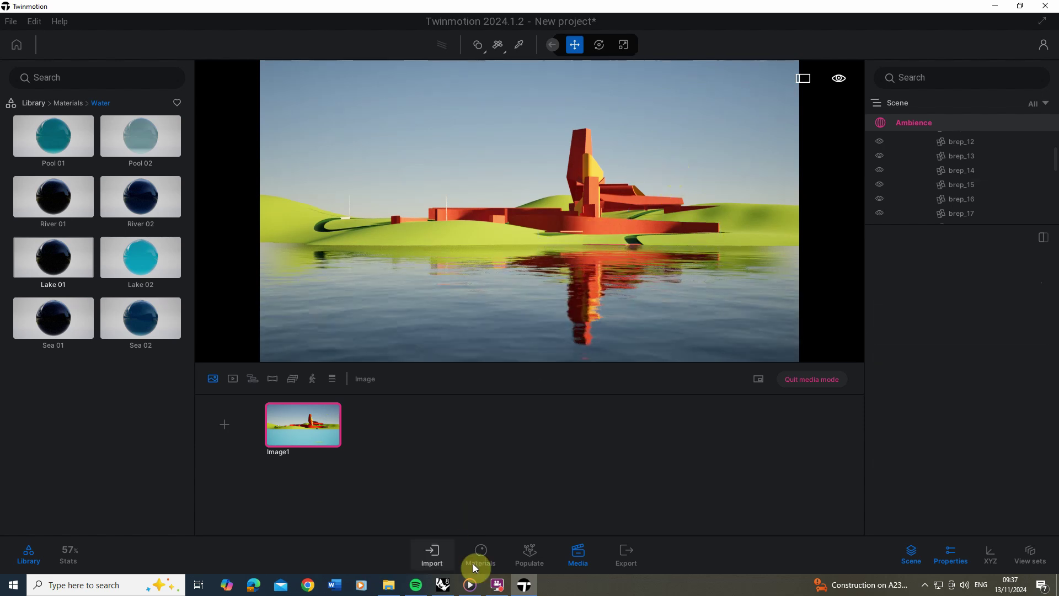
{"action": "left_click", "coordinate": [477, 548]}
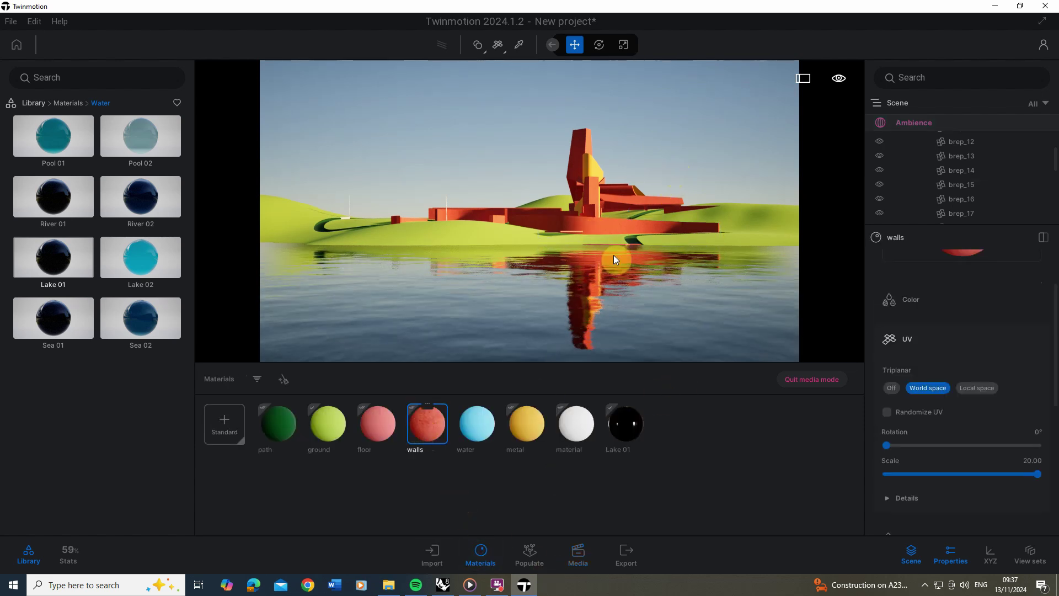
{"action": "left_click", "coordinate": [936, 339]}
{"action": "left_click", "coordinate": [950, 380]}
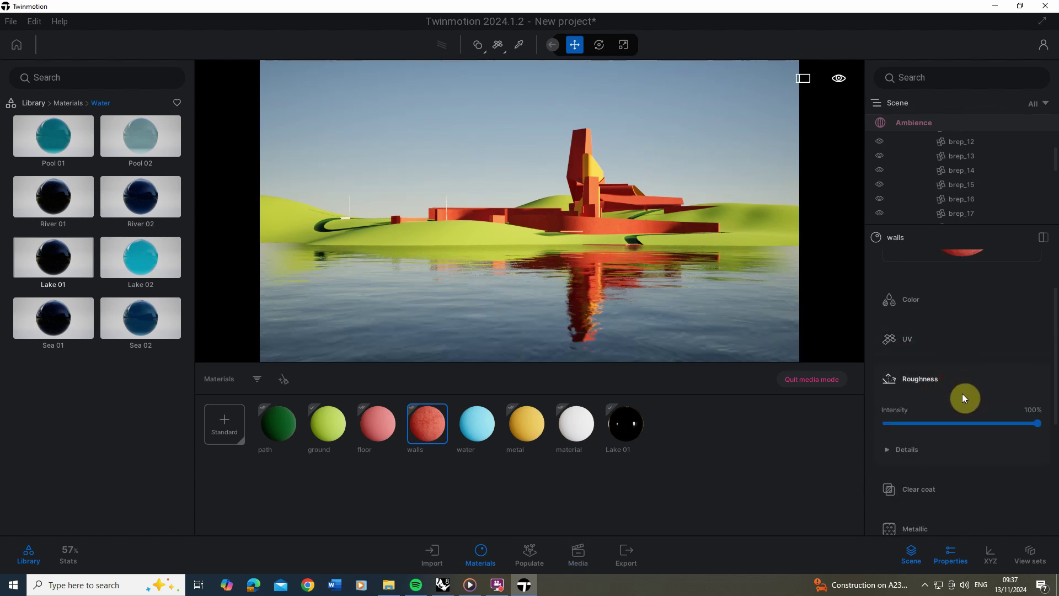
{"action": "left_click", "coordinate": [915, 448]}
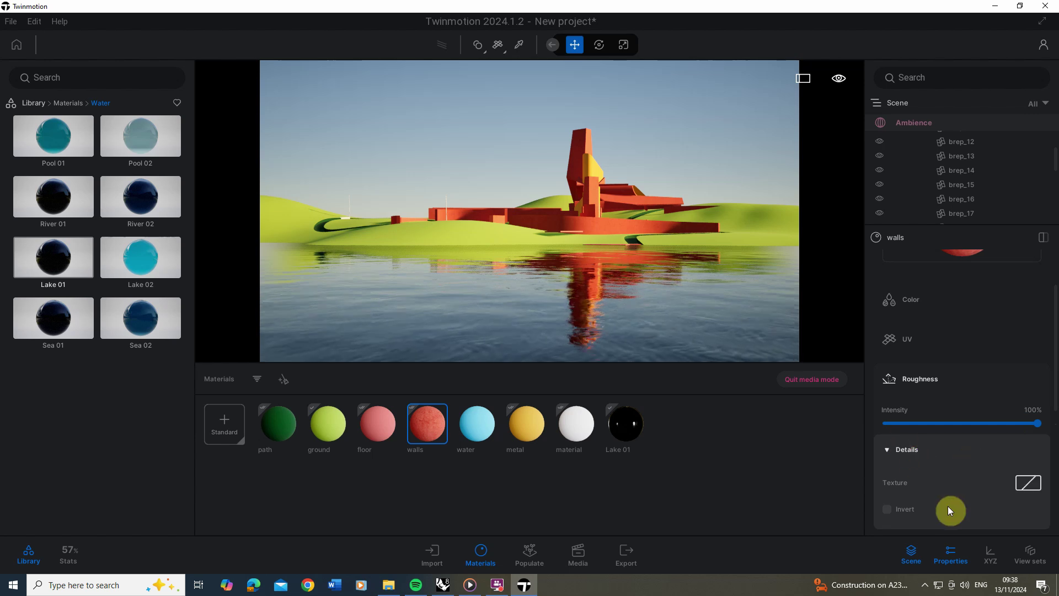
{"action": "left_click", "coordinate": [1018, 484]}
{"action": "left_click", "coordinate": [1021, 436]}
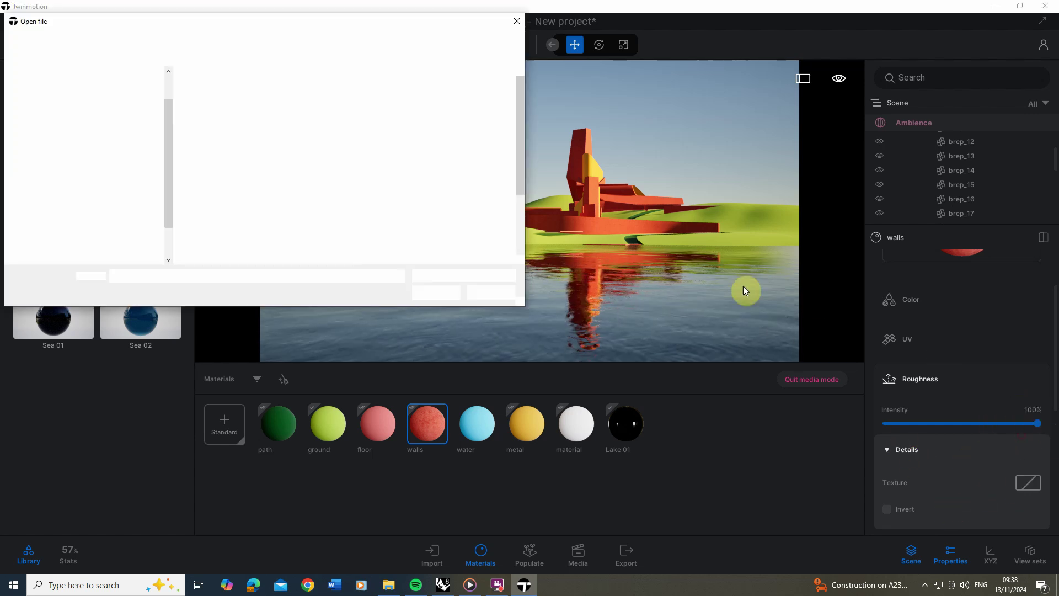
{"action": "left_click", "coordinate": [224, 110]}
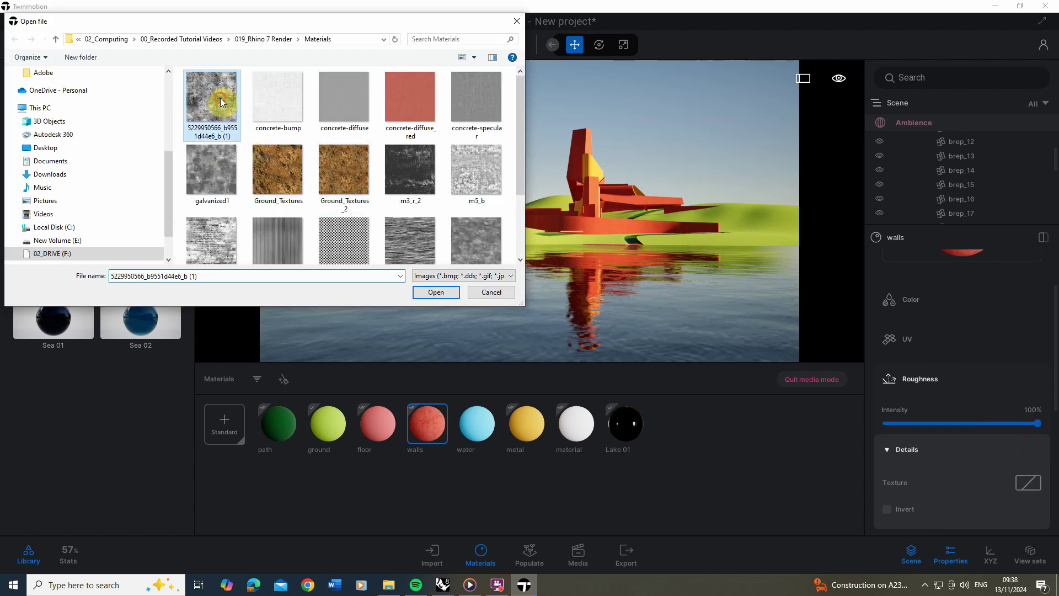
{"action": "left_click", "coordinate": [436, 292]}
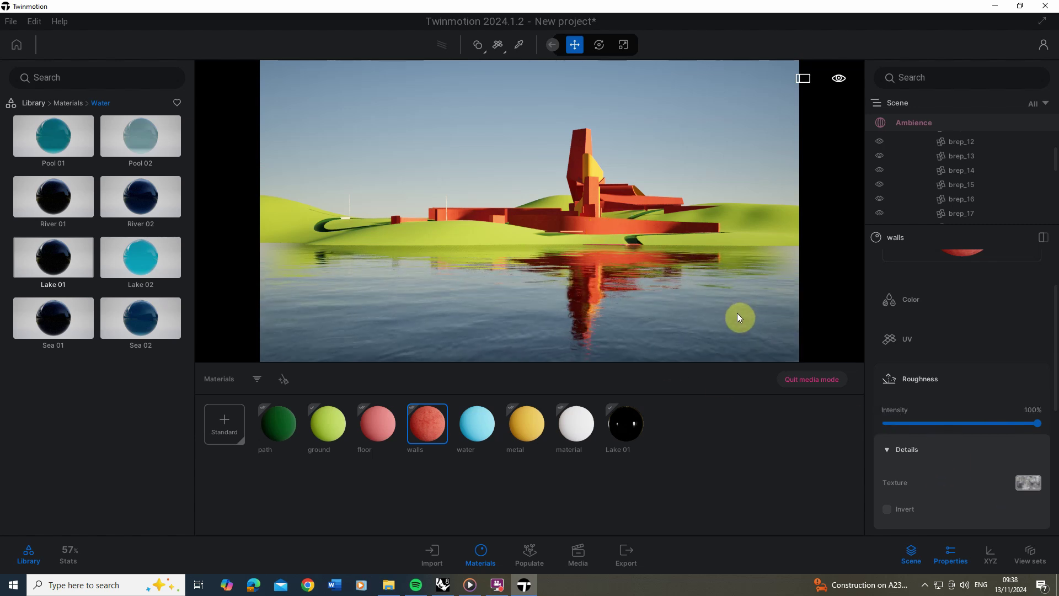
{"action": "left_click", "coordinate": [951, 380]}
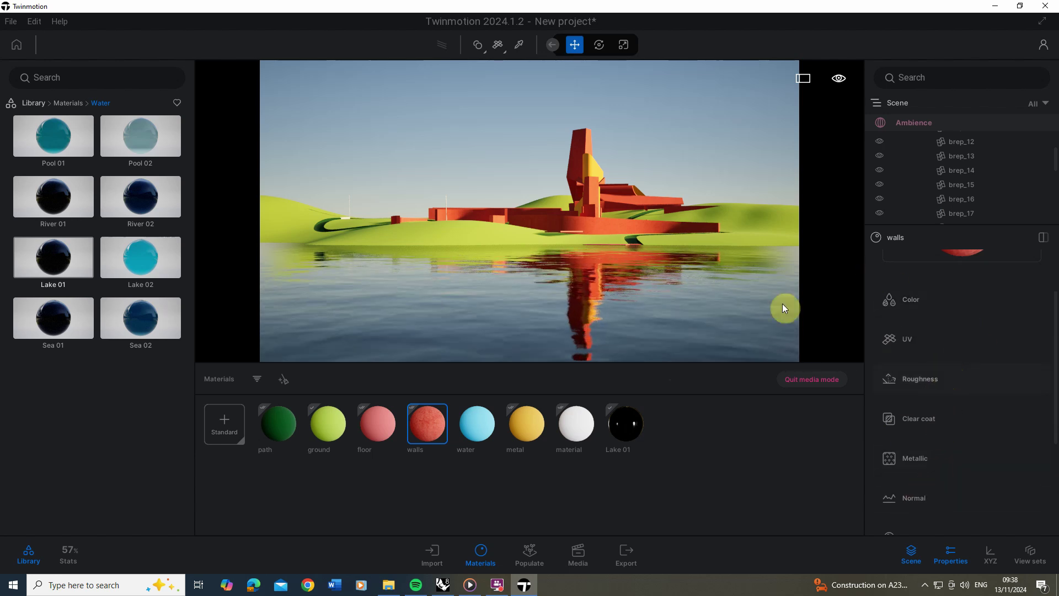
{"action": "left_click", "coordinate": [690, 468]}
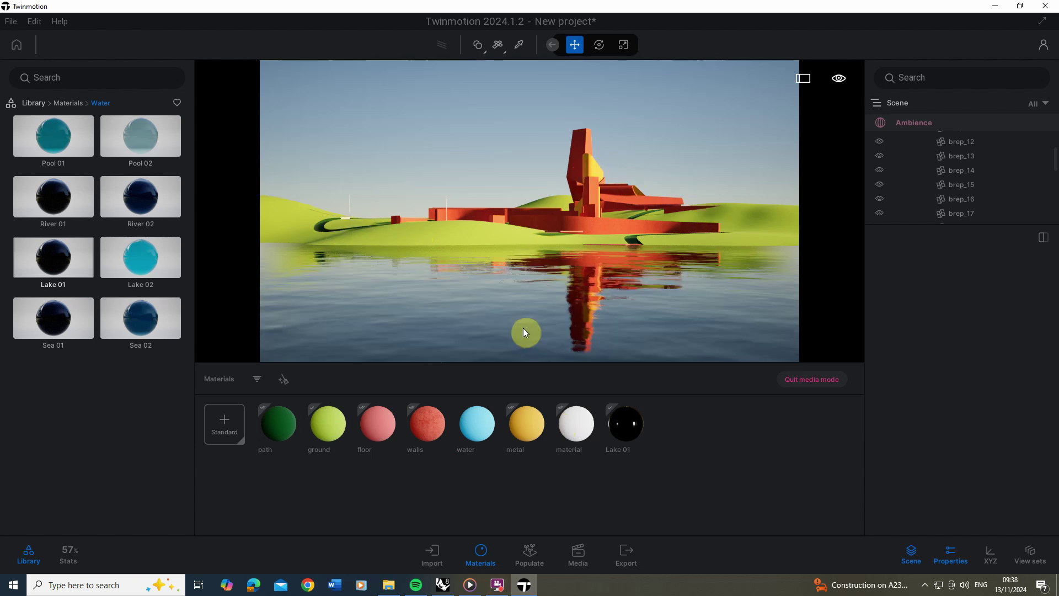
Add the Bronze material from the Metal library to the project's materials.
{"action": "left_click", "coordinate": [69, 103]}
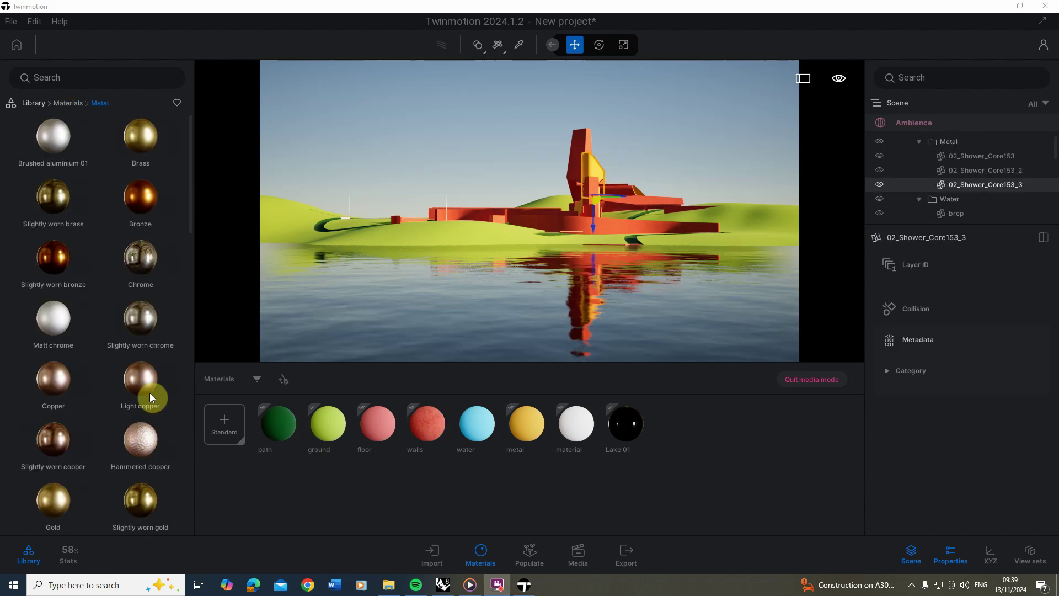
{"action": "left_click_drag", "start_coordinate": [140, 197], "coordinate": [673, 435]}
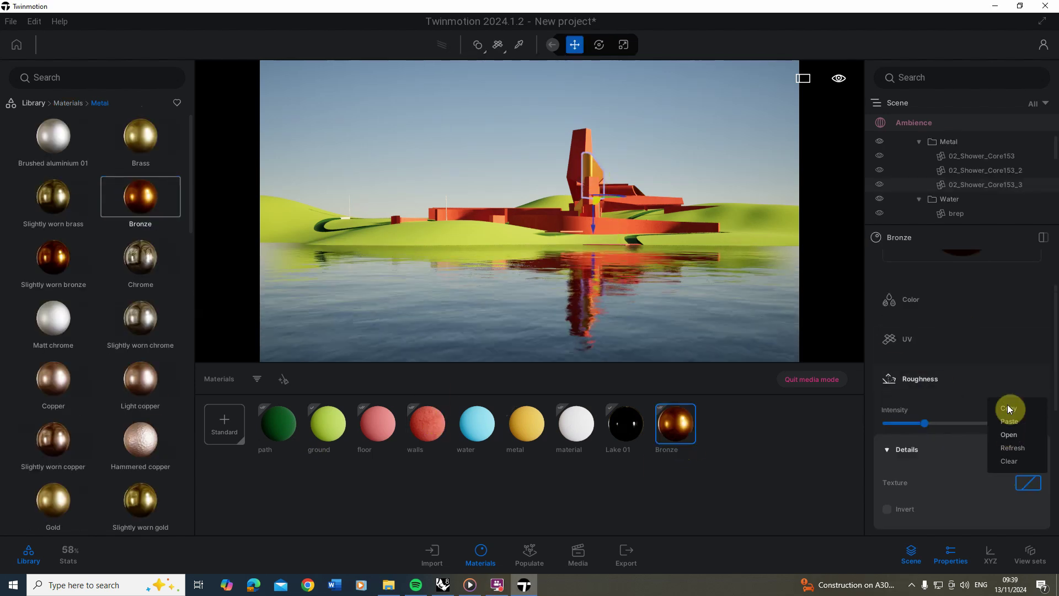
Load seamless_tileable_grass_texture_by_demolitiondan-d4u41a9_1 as the colour texture of the ground material.
{"action": "left_click", "coordinate": [328, 423]}
{"action": "left_click", "coordinate": [911, 299]}
{"action": "left_click", "coordinate": [1021, 433]}
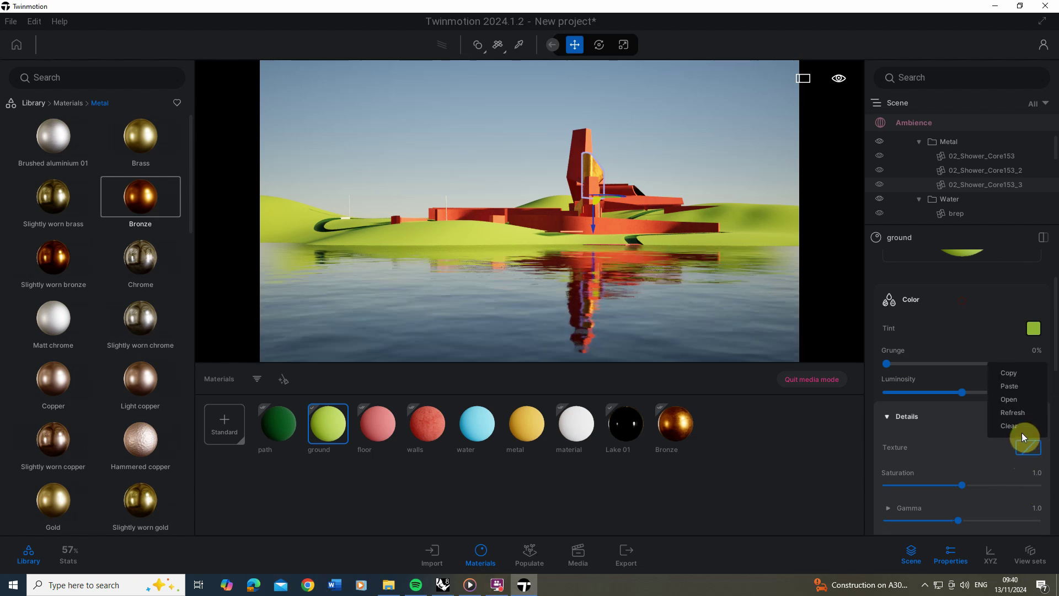
{"action": "left_click", "coordinate": [438, 359]}
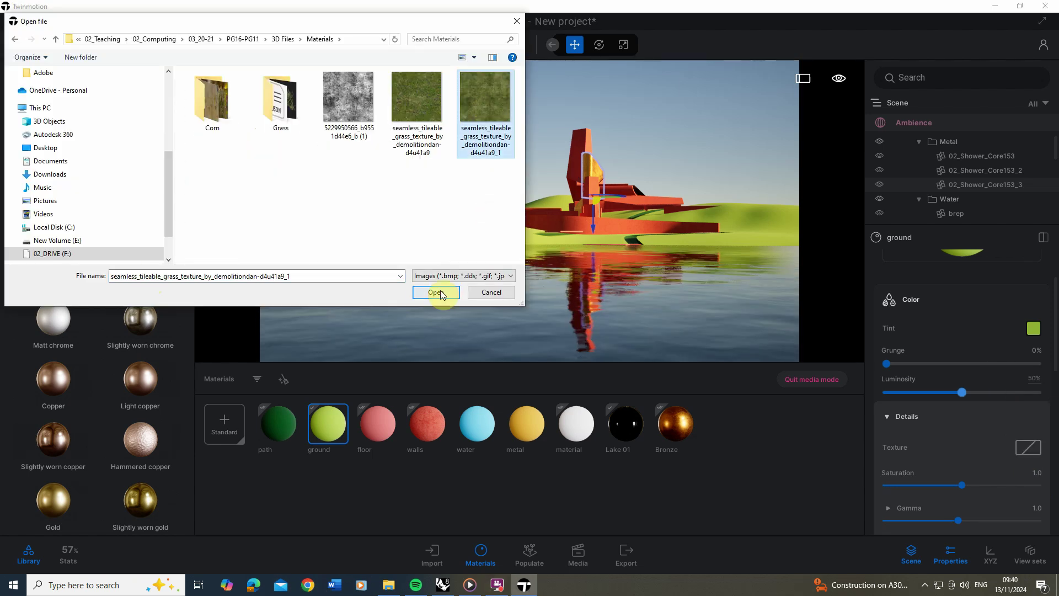
{"action": "left_click", "coordinate": [1053, 364]}
{"action": "scroll", "coordinate": [1040, 504], "scroll_direction": "down", "scroll_amount": 5}
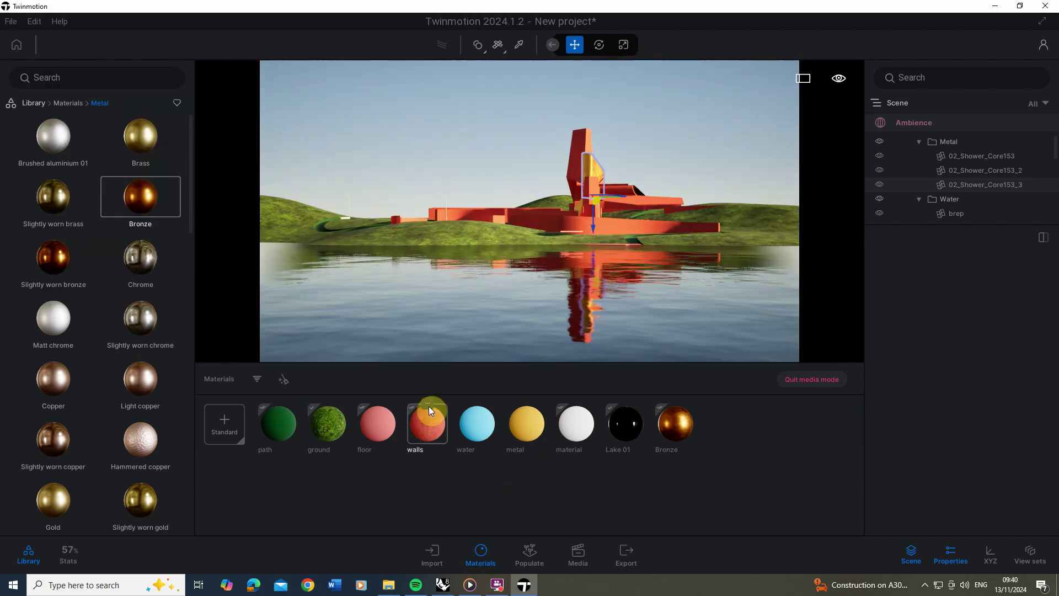
Give the path a red textured material with 28% grunge and a darker tone, and clear the selection.
{"action": "left_click", "coordinate": [278, 423]}
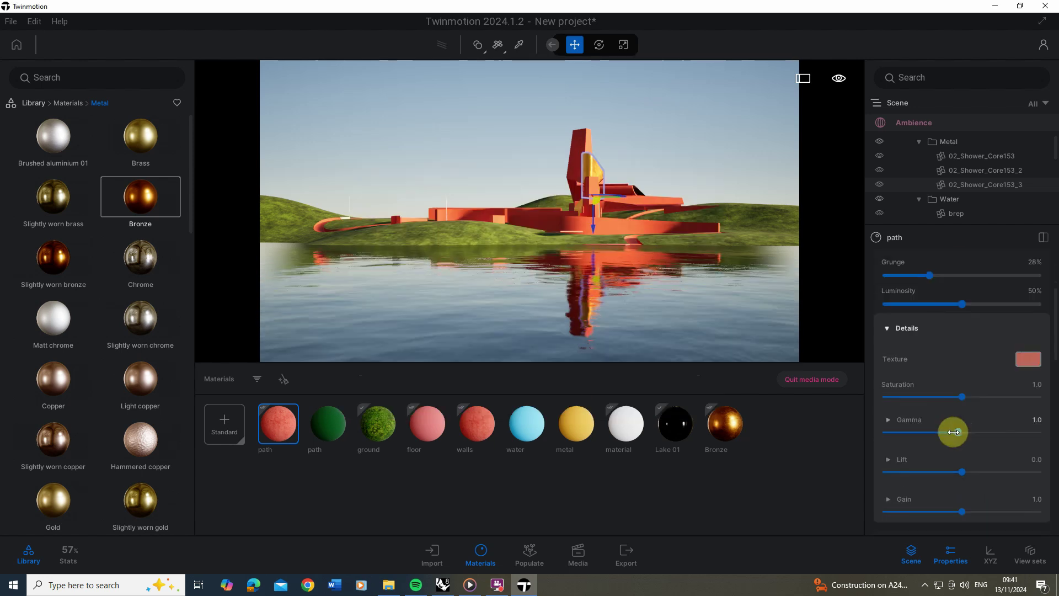
{"action": "left_click", "coordinate": [677, 514]}
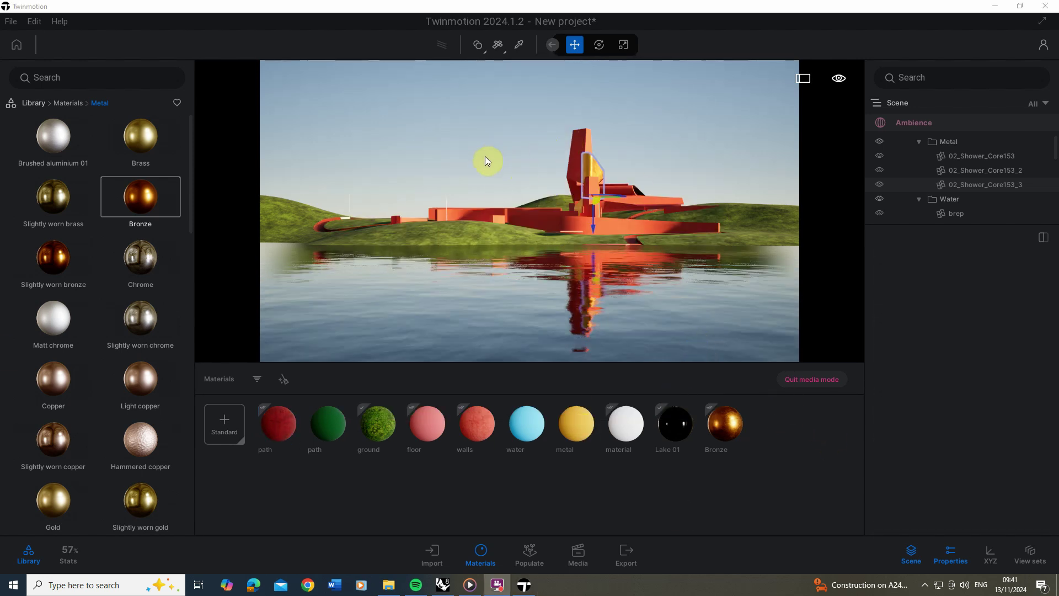
{"action": "left_click", "coordinate": [479, 174]}
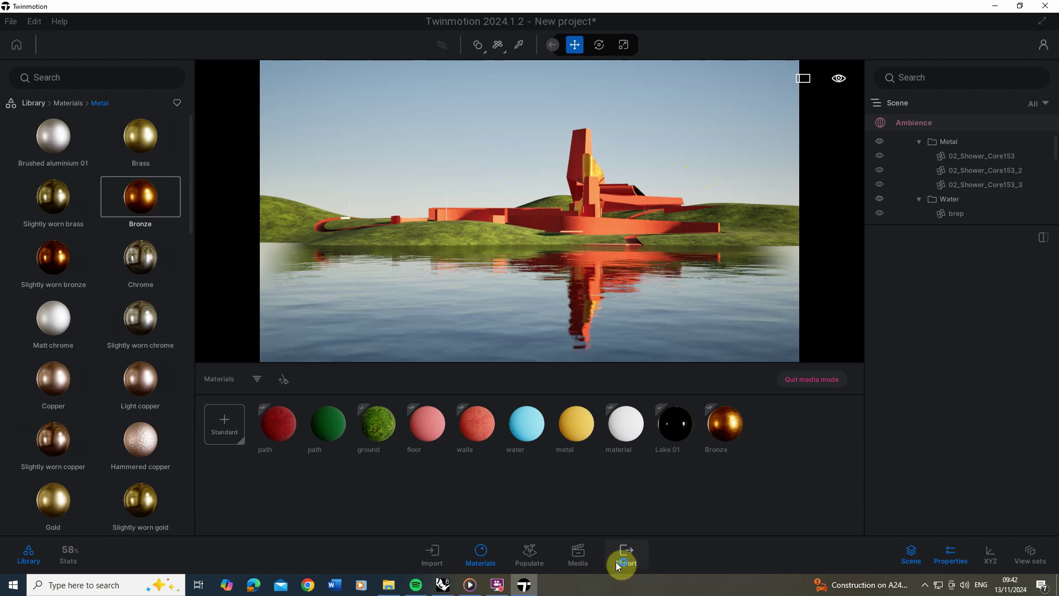
Open the saved media images and refresh Image1 so it captures the current scene.
{"action": "left_click", "coordinate": [585, 557]}
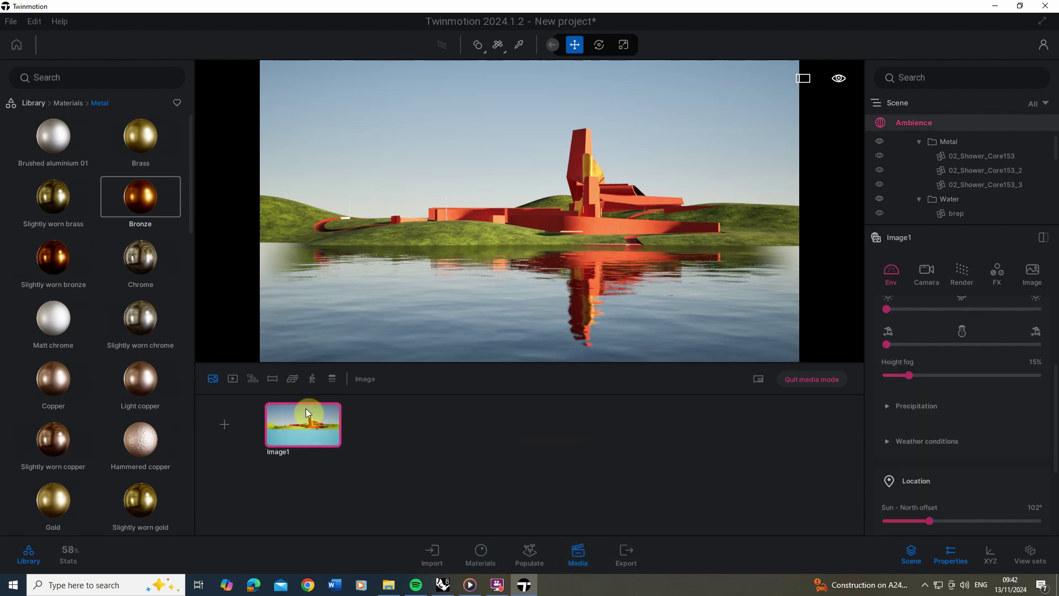
{"action": "left_click", "coordinate": [596, 191]}
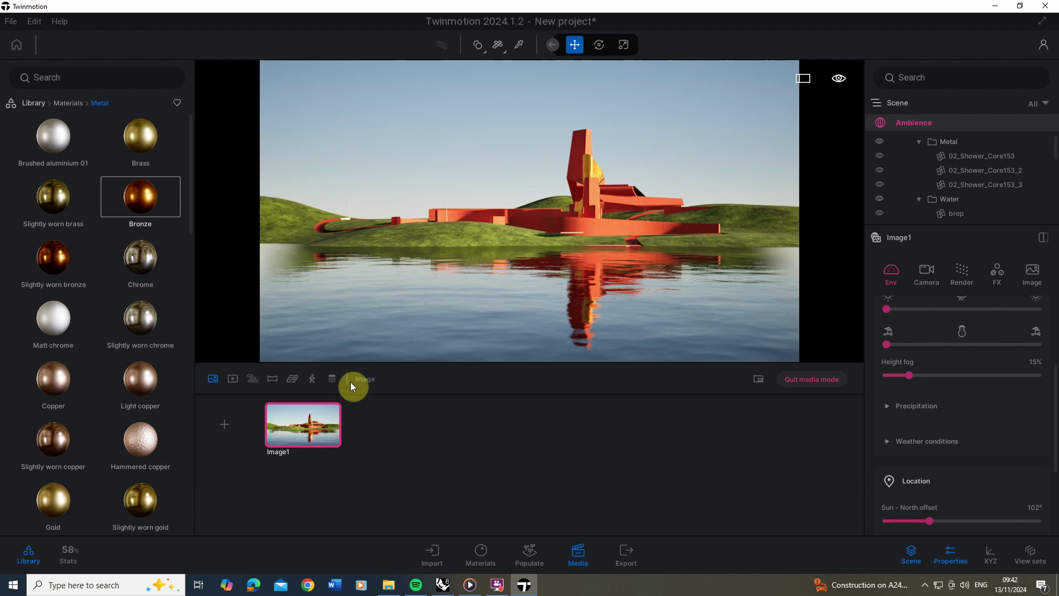
{"action": "mouse_move", "coordinate": [308, 408]}
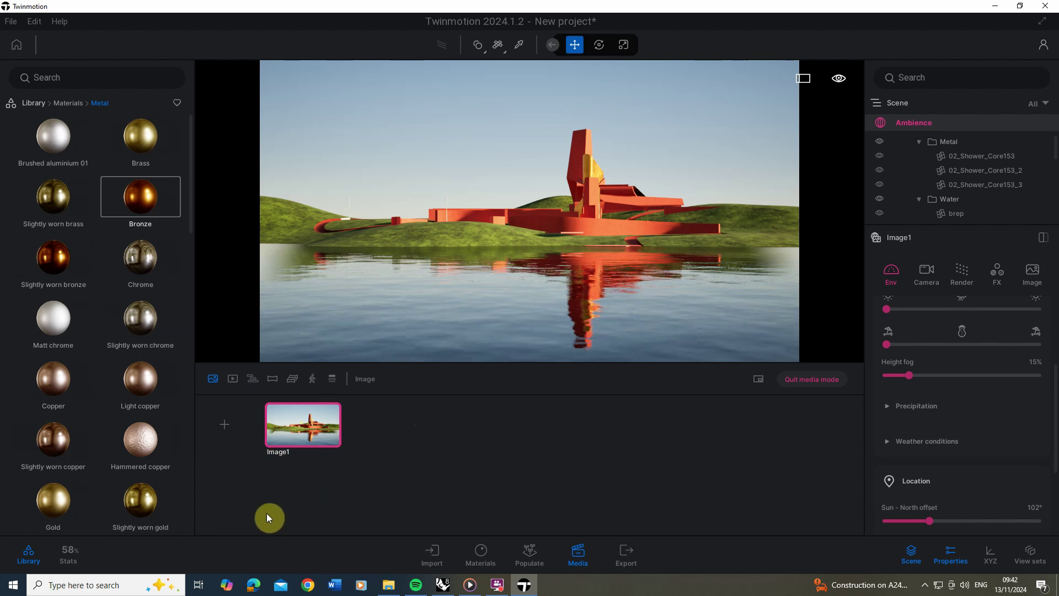
{"action": "mouse_move", "coordinate": [320, 434]}
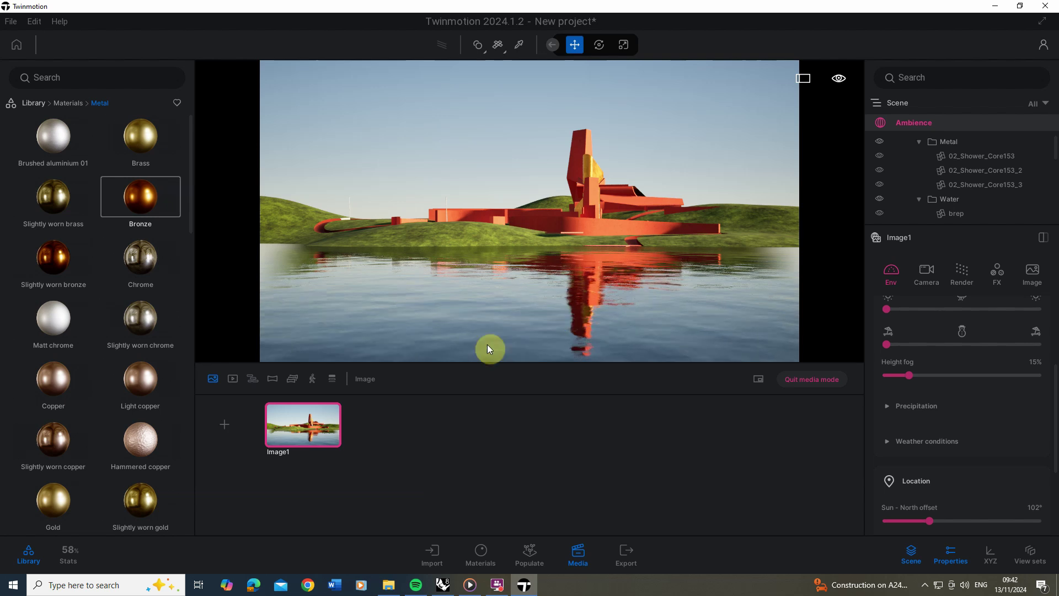
Create a new video from the current view and set the duration of its first part to 15 seconds.
{"action": "left_click", "coordinate": [233, 380]}
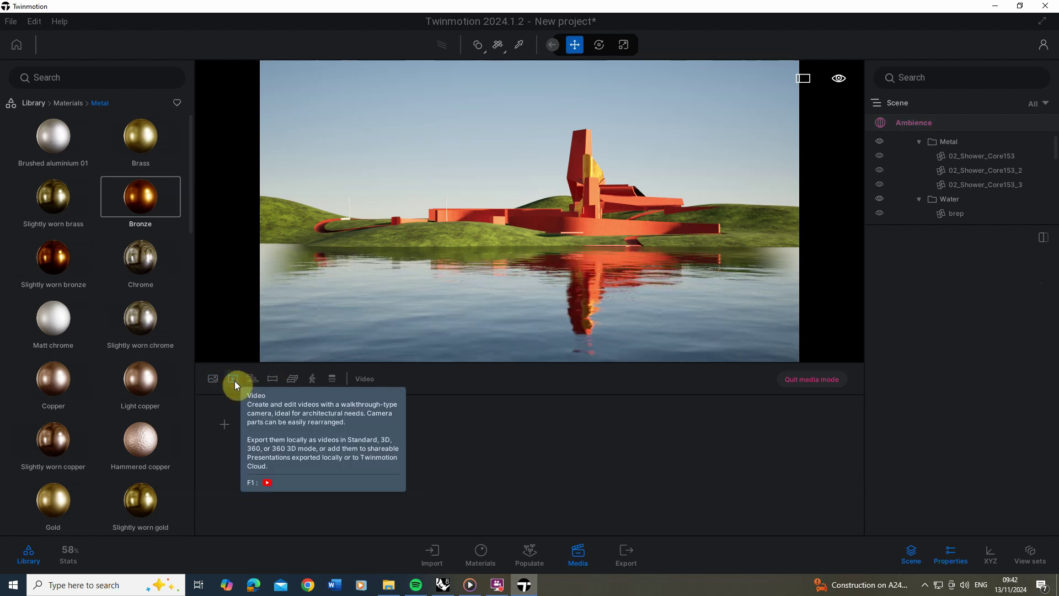
{"action": "left_click", "coordinate": [226, 427]}
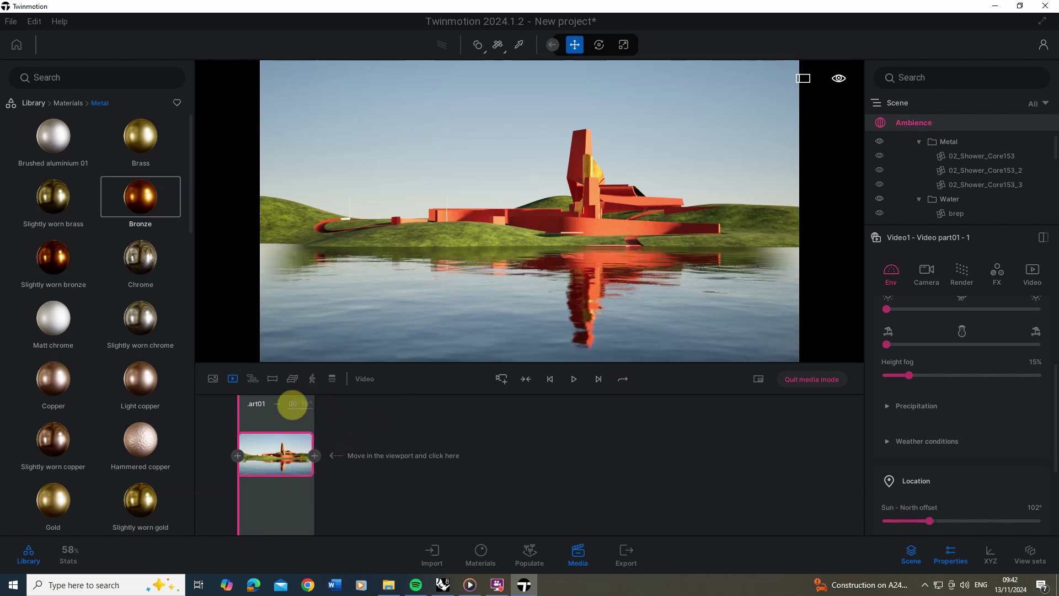
{"action": "left_click", "coordinate": [303, 407]}
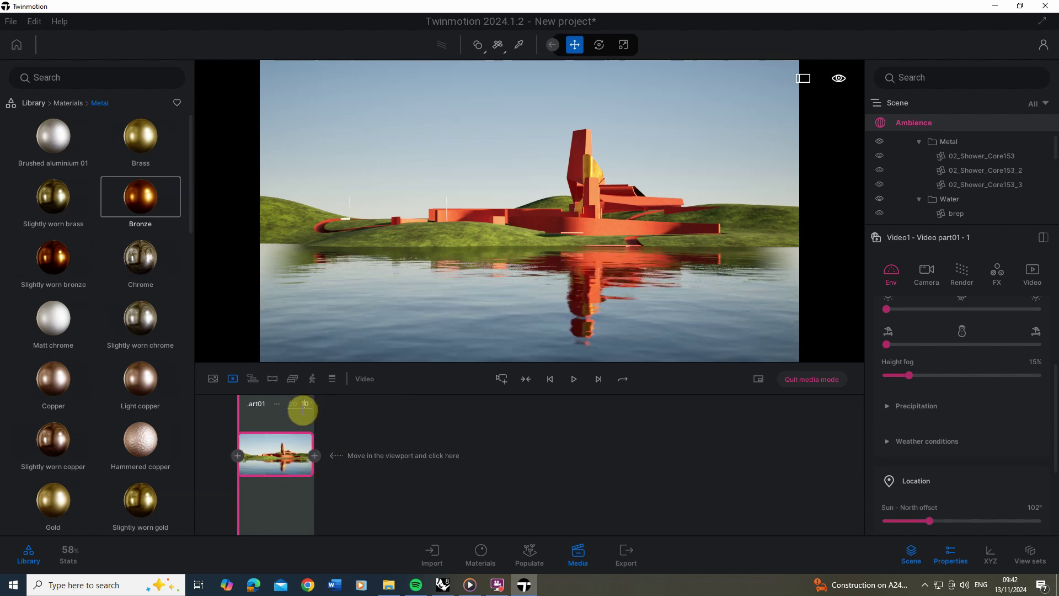
{"action": "type", "text": "15"}
{"action": "left_click", "coordinate": [377, 420]}
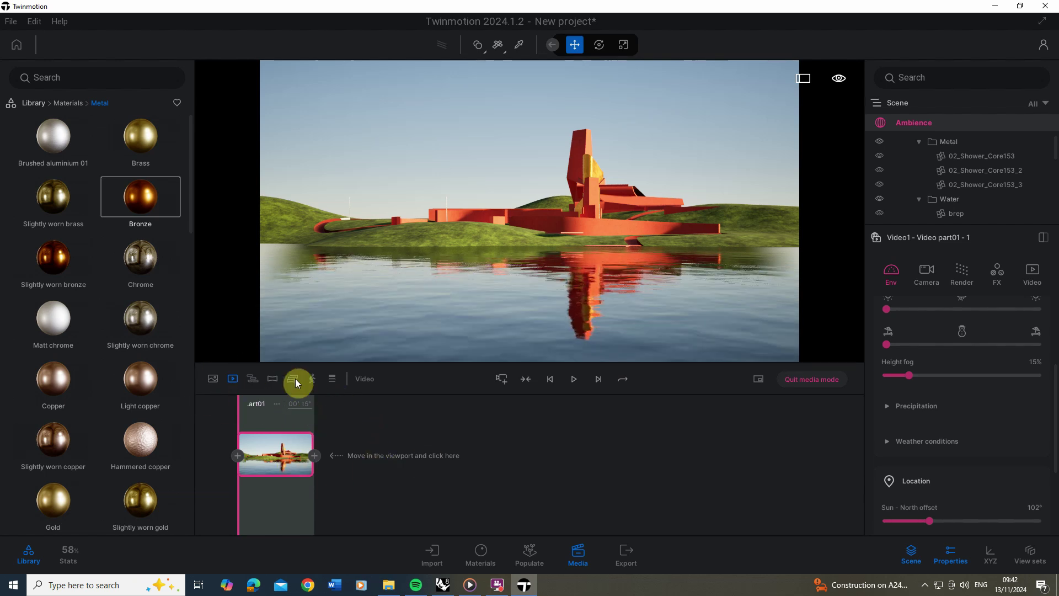
Return to the saved images and set the output size of Image1 to 4K UHD 3840x2160.
{"action": "left_click", "coordinate": [218, 381]}
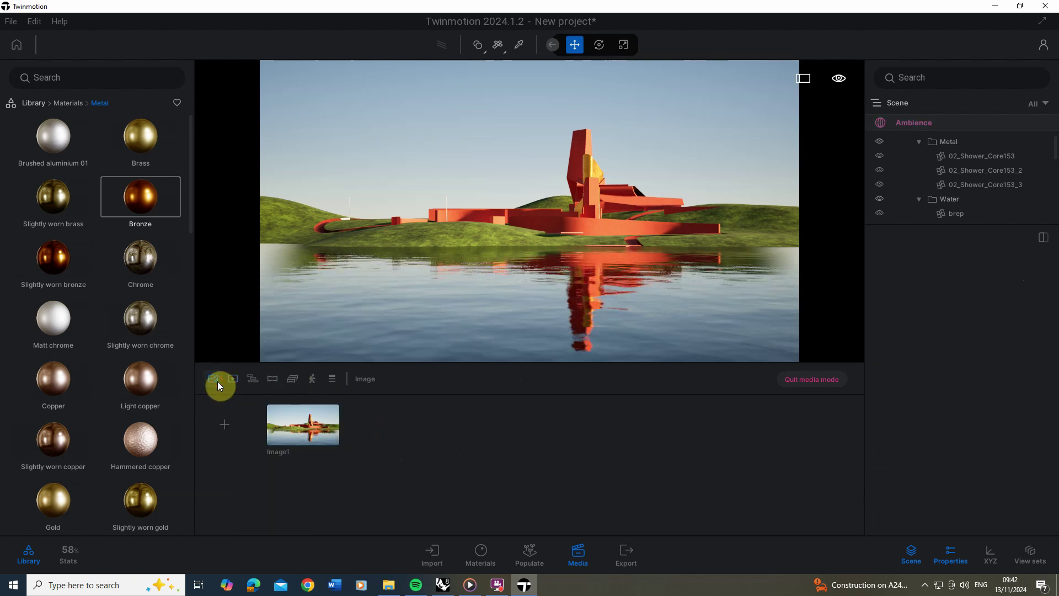
{"action": "left_click", "coordinate": [230, 377]}
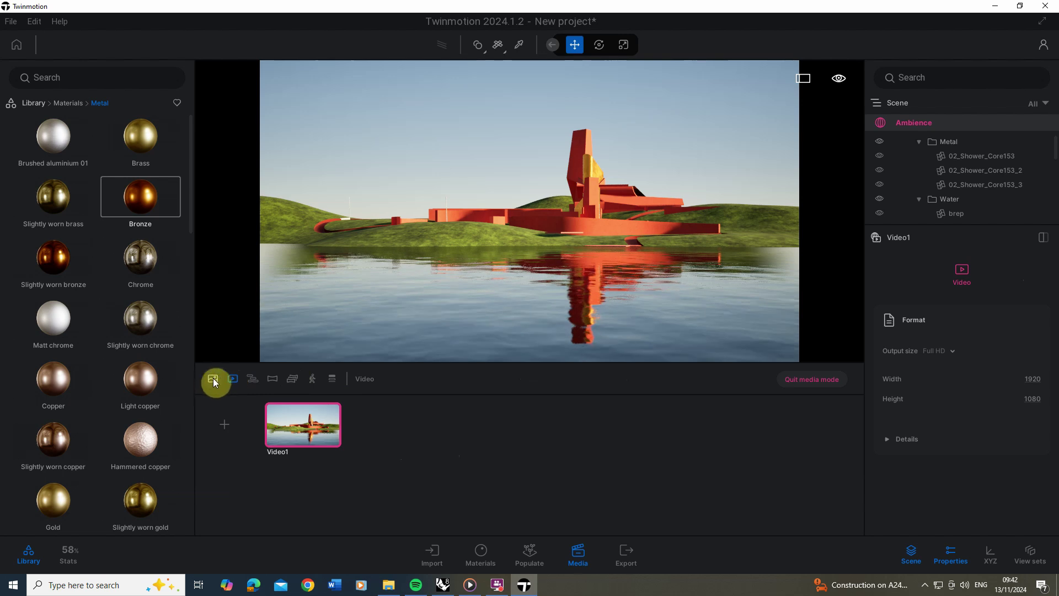
{"action": "left_click", "coordinate": [214, 378]}
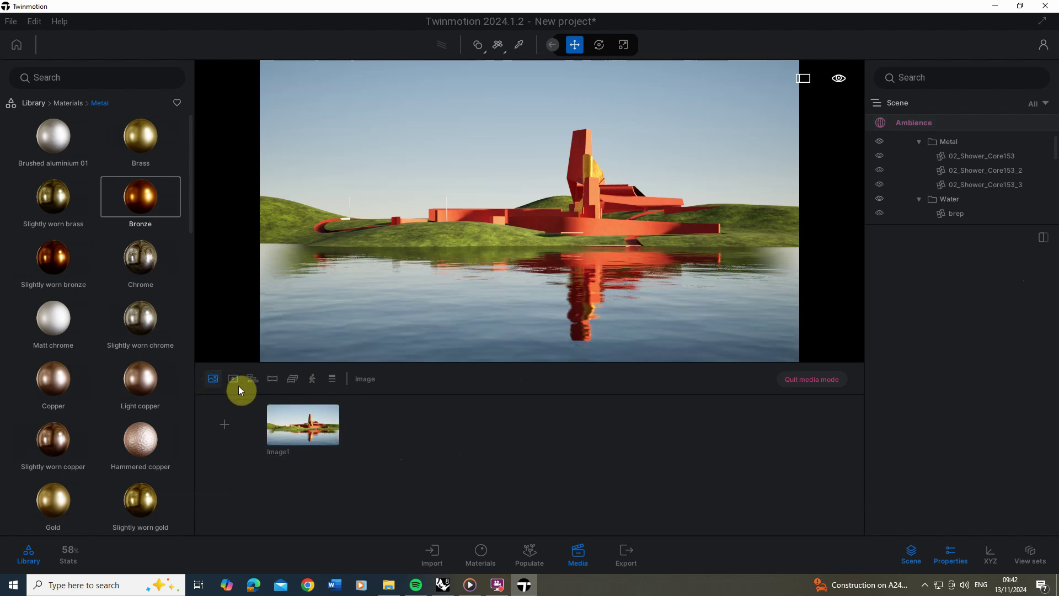
{"action": "left_click", "coordinate": [282, 428]}
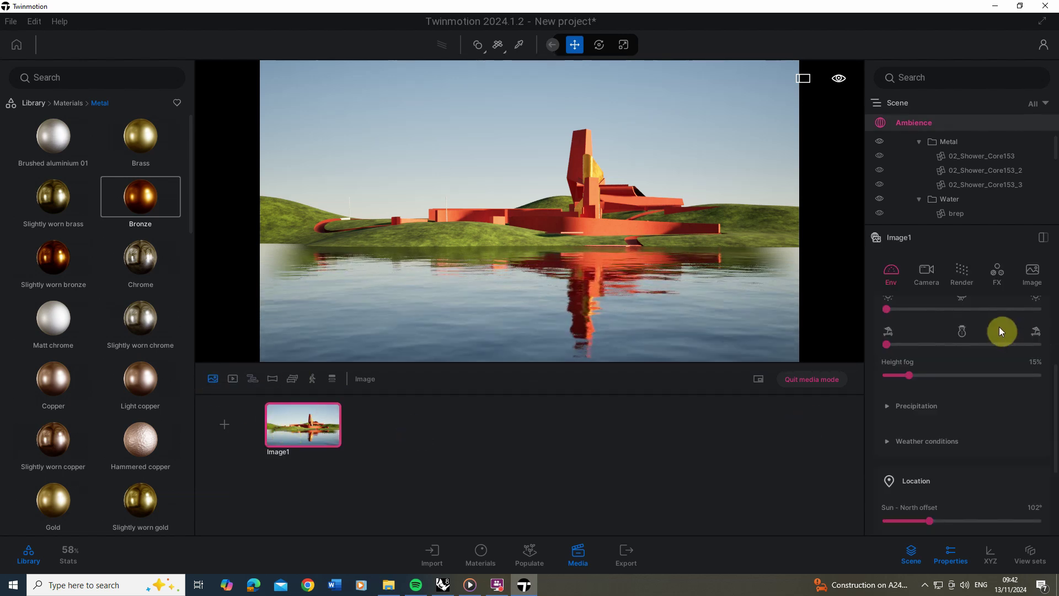
{"action": "left_click", "coordinate": [1027, 274]}
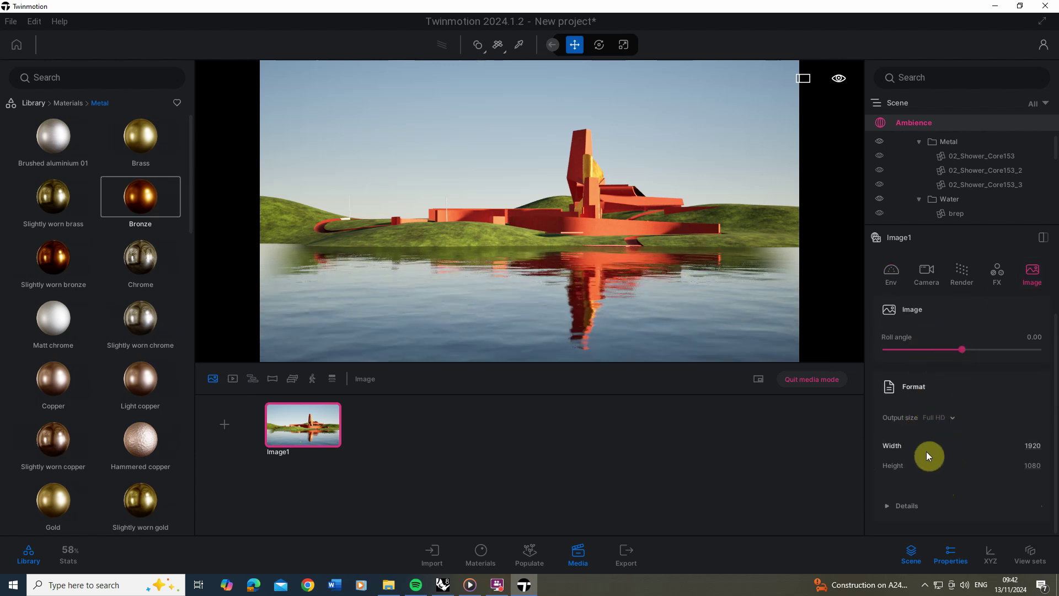
{"action": "left_click", "coordinate": [948, 417]}
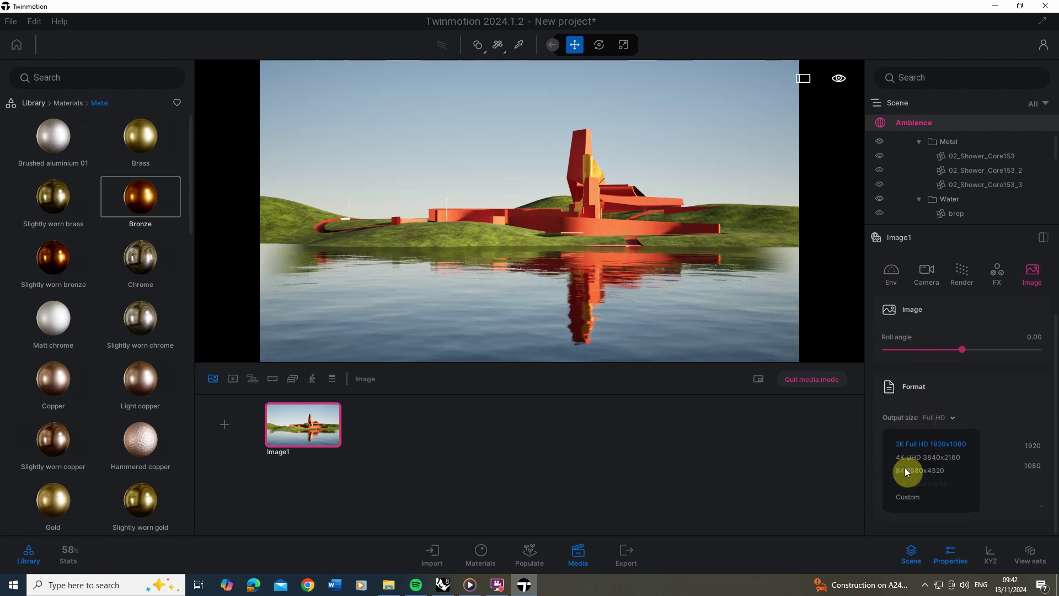
{"action": "left_click", "coordinate": [931, 458]}
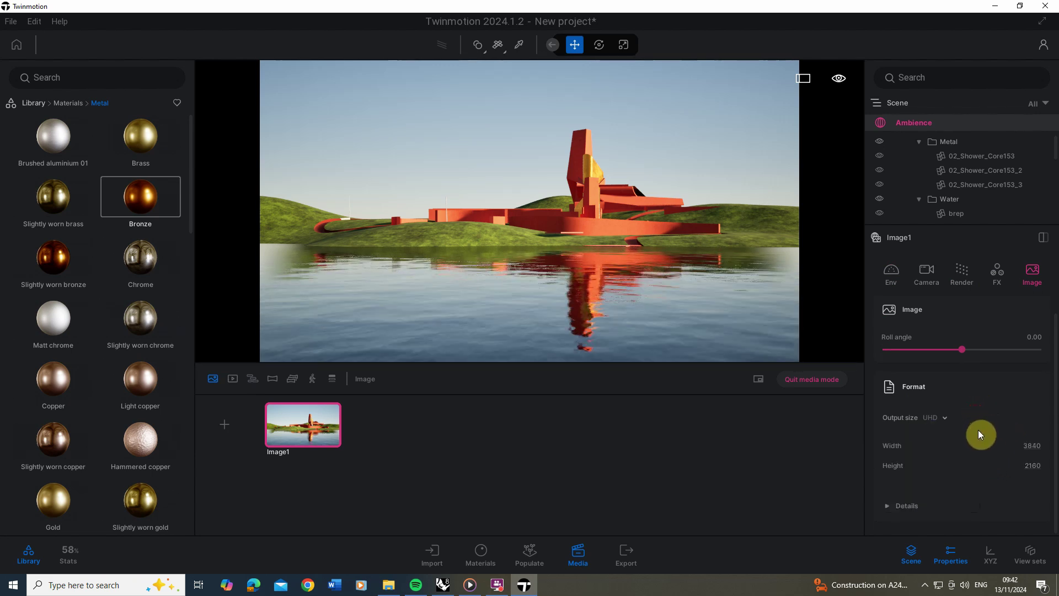
Review the output size options of Video1 without changing them, and return to the saved images.
{"action": "left_click", "coordinate": [233, 379]}
{"action": "left_click", "coordinate": [331, 428]}
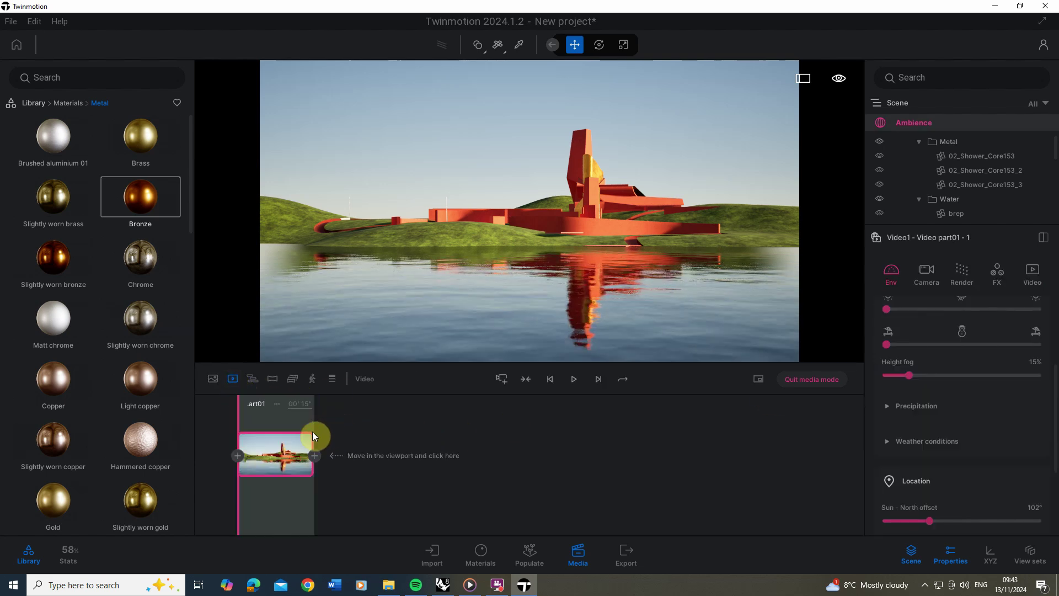
{"action": "left_click", "coordinate": [1033, 272]}
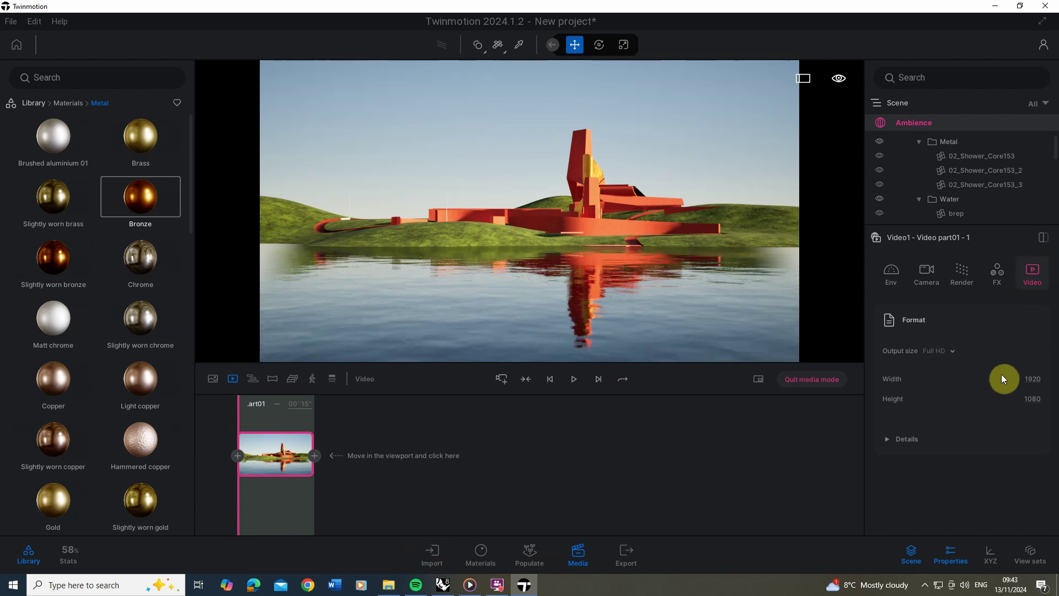
{"action": "left_click", "coordinate": [955, 355]}
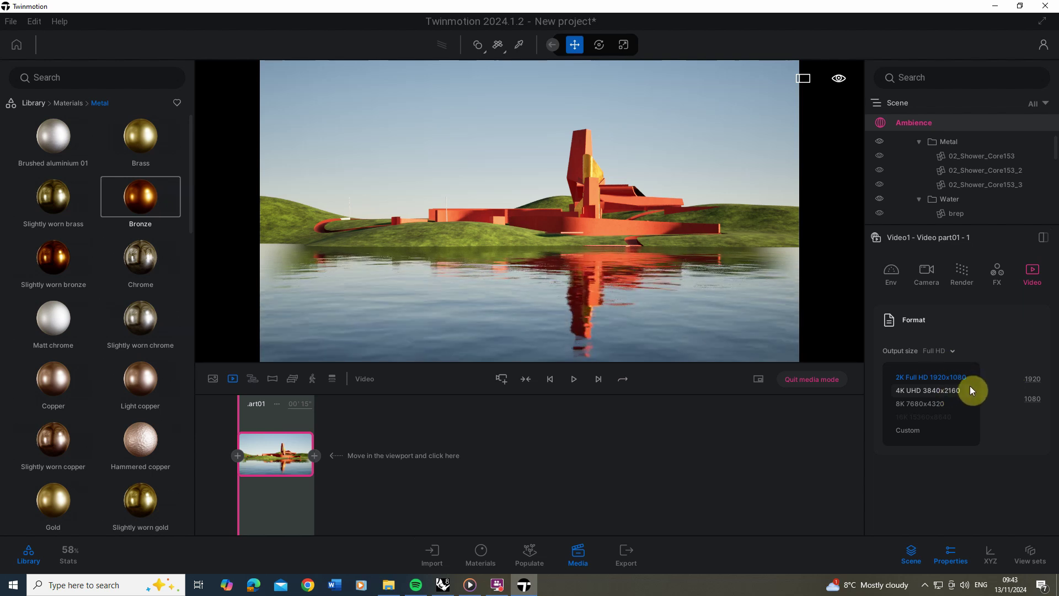
{"action": "left_click", "coordinate": [994, 343]}
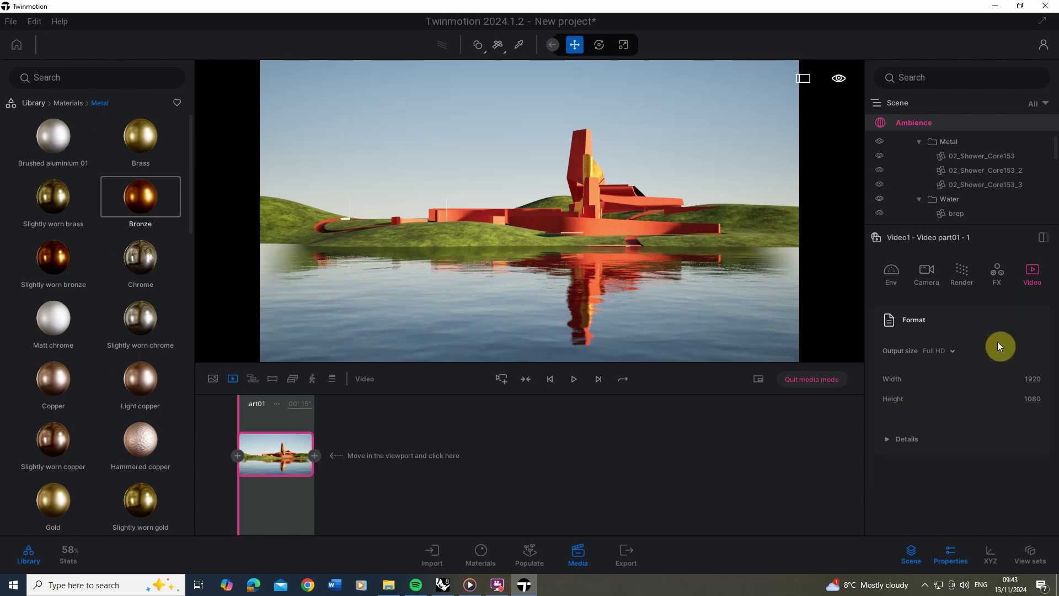
{"action": "left_click", "coordinate": [209, 378]}
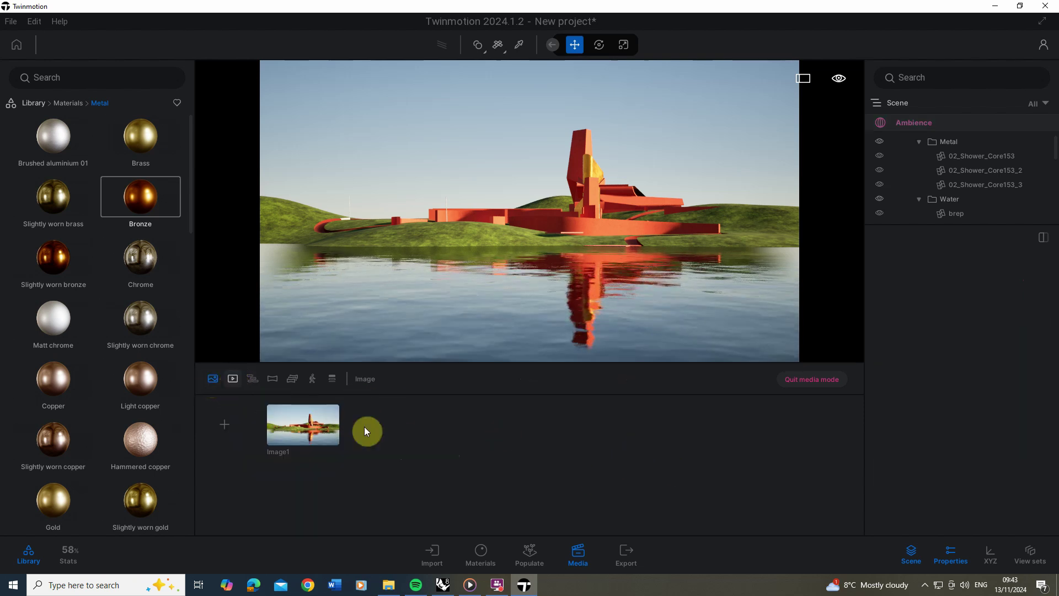
Add Image1 to the local export and set its image format to JPG.
{"action": "left_click", "coordinate": [631, 556]}
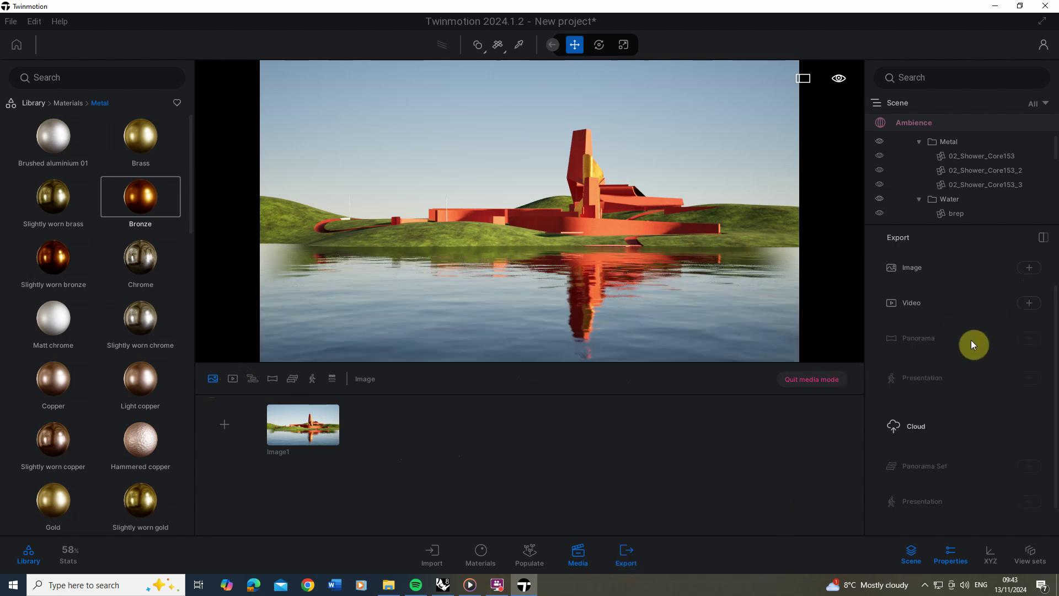
{"action": "left_click", "coordinate": [1032, 306]}
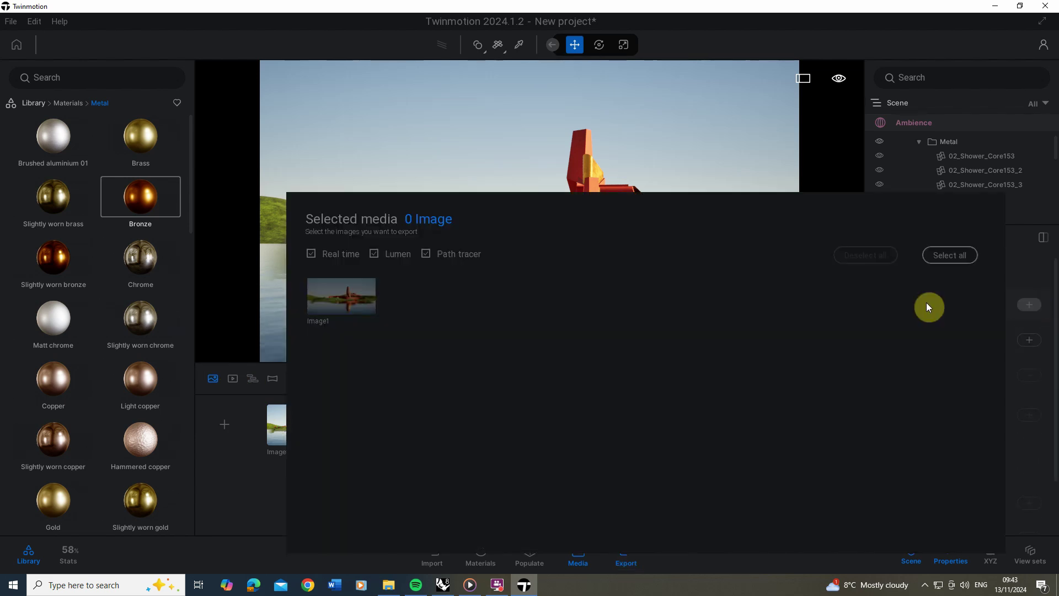
{"action": "left_click", "coordinate": [347, 298]}
{"action": "left_click", "coordinate": [917, 561]}
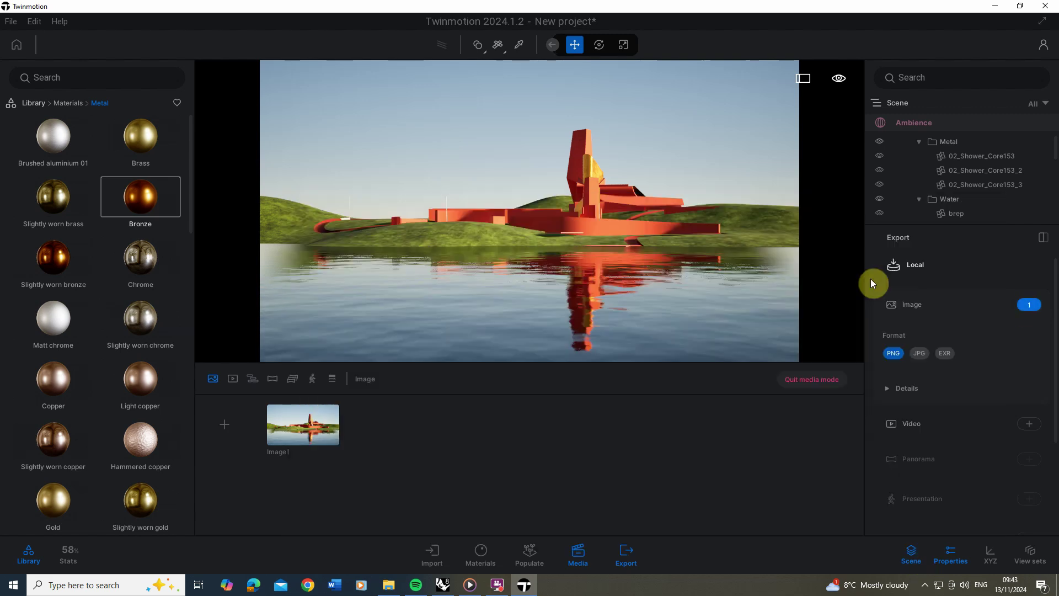
{"action": "left_click", "coordinate": [919, 354]}
Add Video1 to the local export alongside the image.
{"action": "left_click", "coordinate": [1027, 424]}
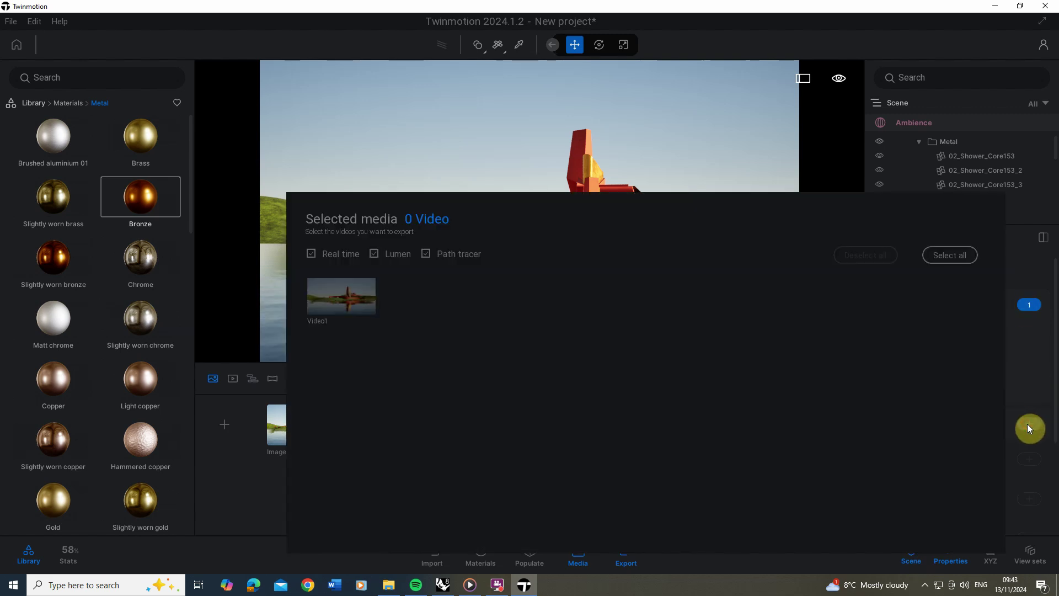
{"action": "left_click", "coordinate": [347, 299]}
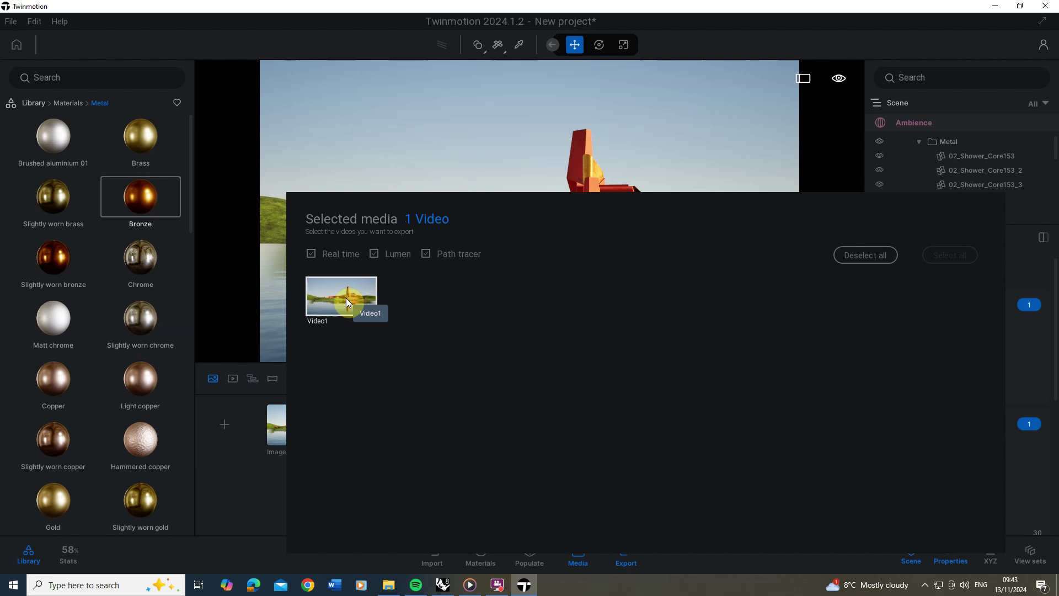
{"action": "left_click", "coordinate": [955, 435]}
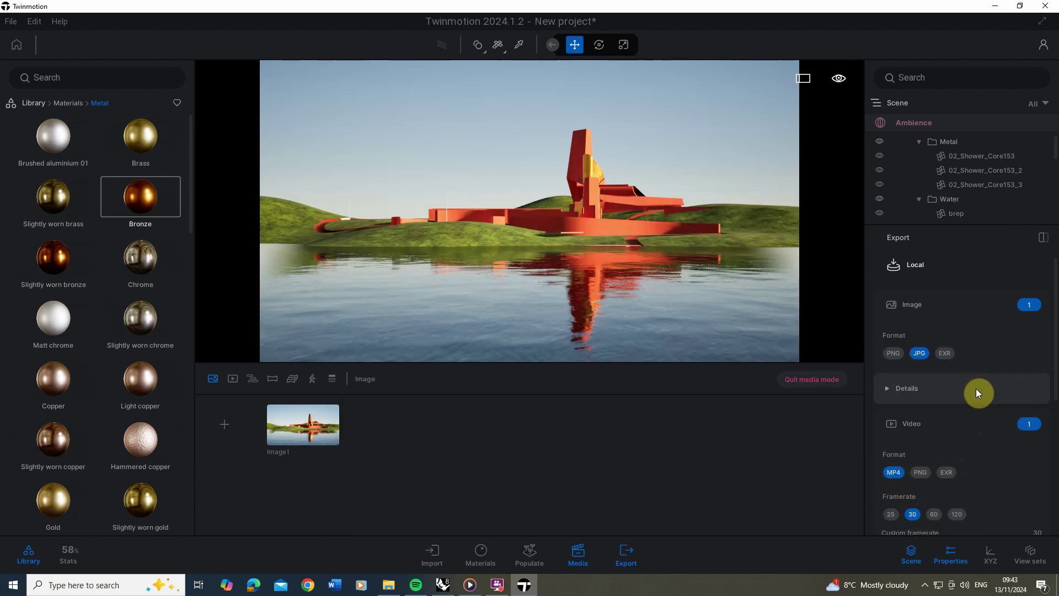
Start exporting the selected image and video into the Render folder of 086_Twinmotion.
{"action": "scroll", "coordinate": [975, 389], "scroll_direction": "down", "scroll_amount": 2}
{"action": "scroll", "coordinate": [976, 389], "scroll_direction": "down", "scroll_amount": 2}
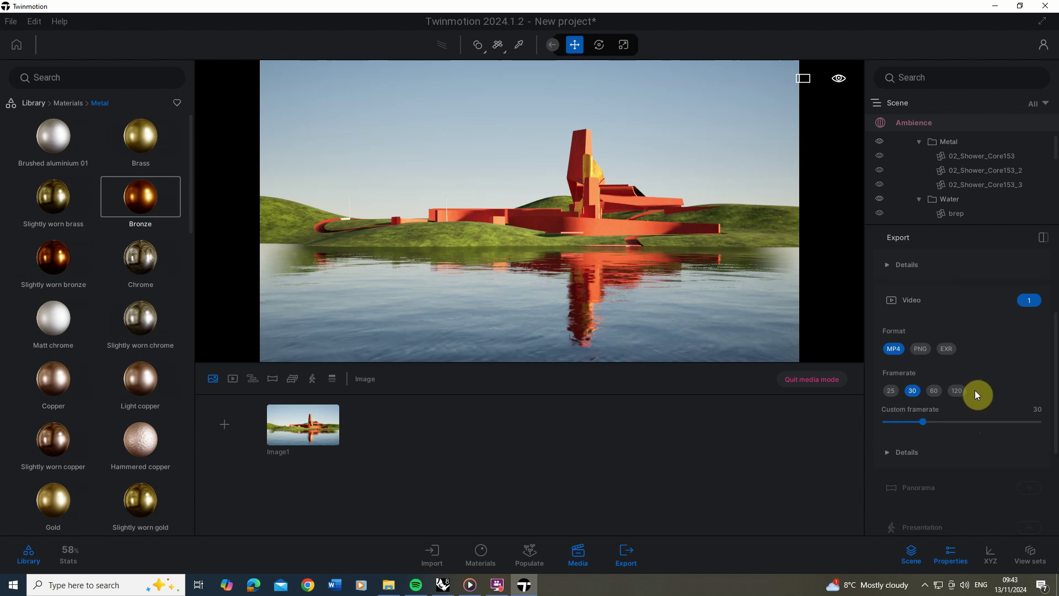
{"action": "scroll", "coordinate": [994, 471], "scroll_direction": "down", "scroll_amount": 2}
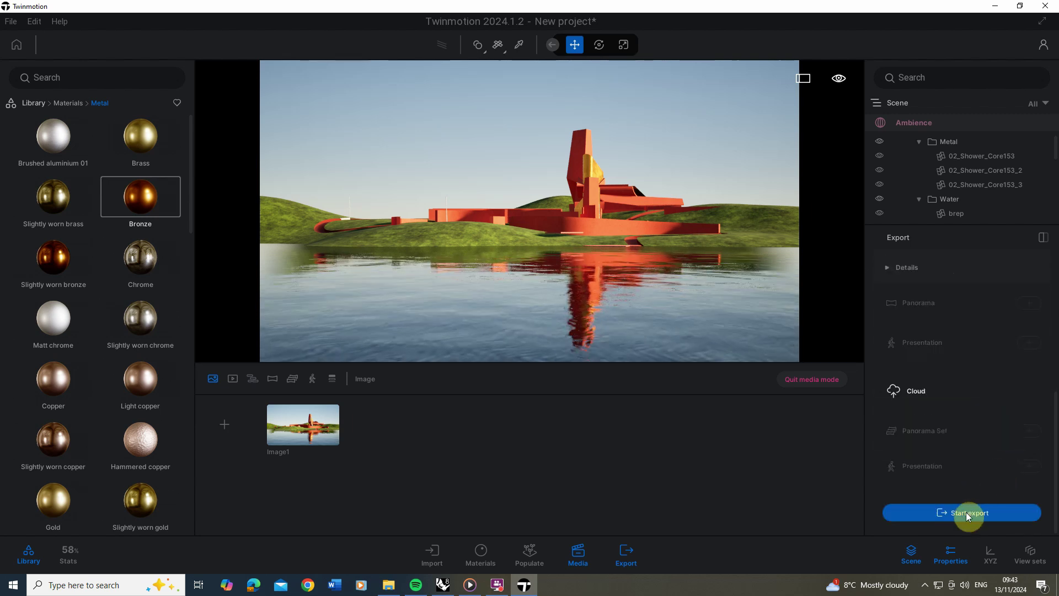
{"action": "left_click", "coordinate": [962, 512]}
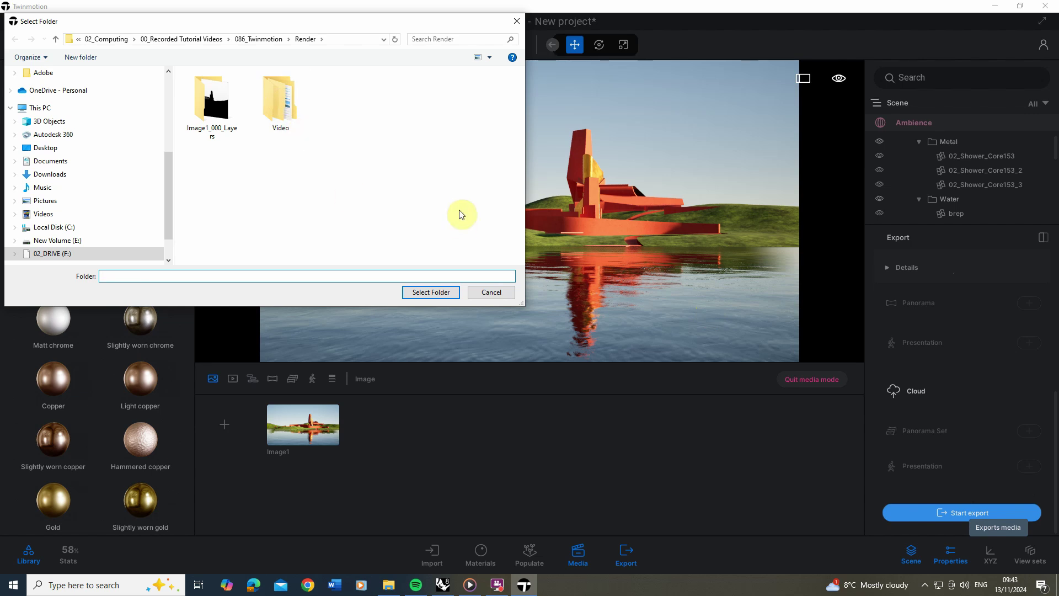
{"action": "left_click", "coordinate": [437, 294]}
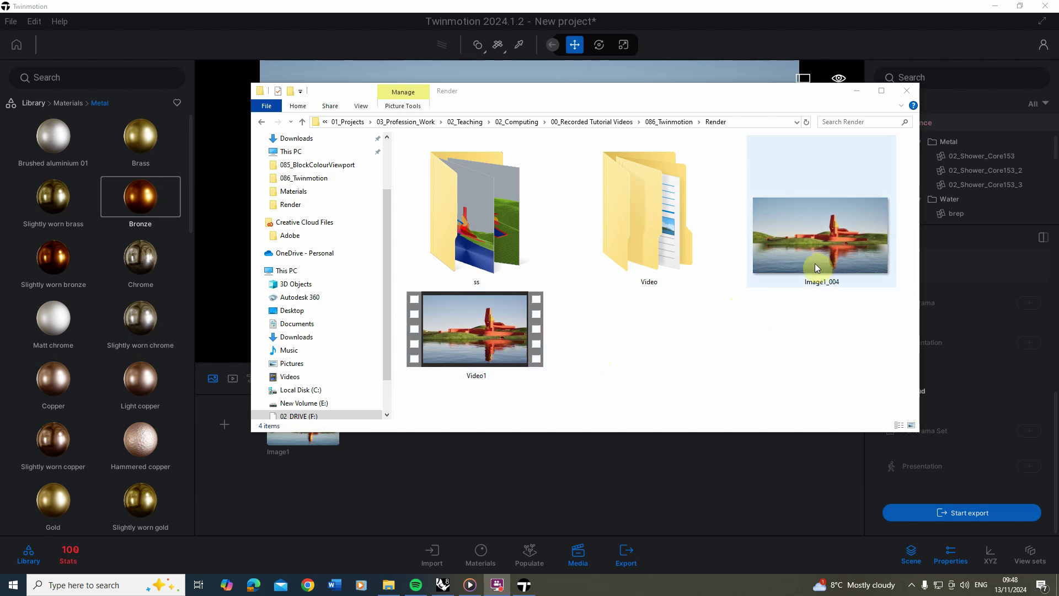
Open the exported Image1_004 and play the exported Video1 from the Render folder to check them, closing each viewer.
{"action": "double_click", "coordinate": [822, 247]}
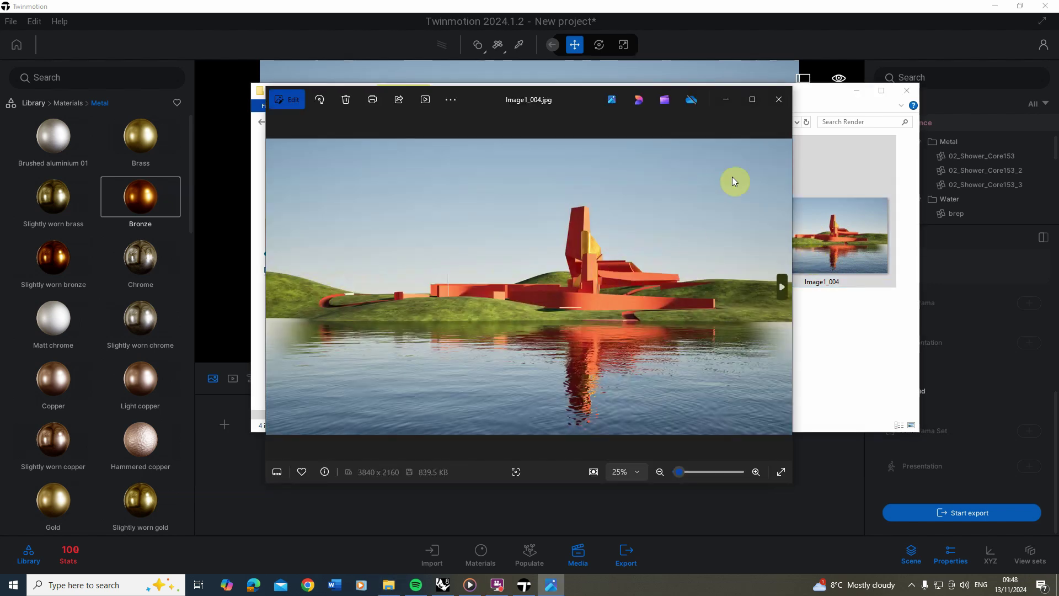
{"action": "left_click", "coordinate": [779, 98]}
{"action": "double_click", "coordinate": [477, 334]}
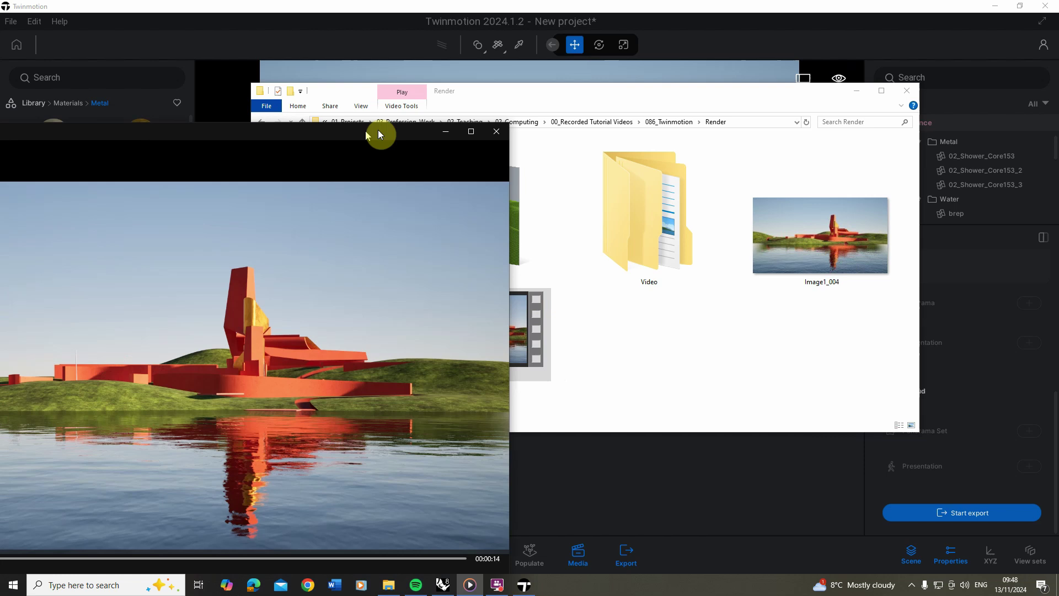
{"action": "left_click_drag", "start_coordinate": [378, 130], "coordinate": [670, 87]}
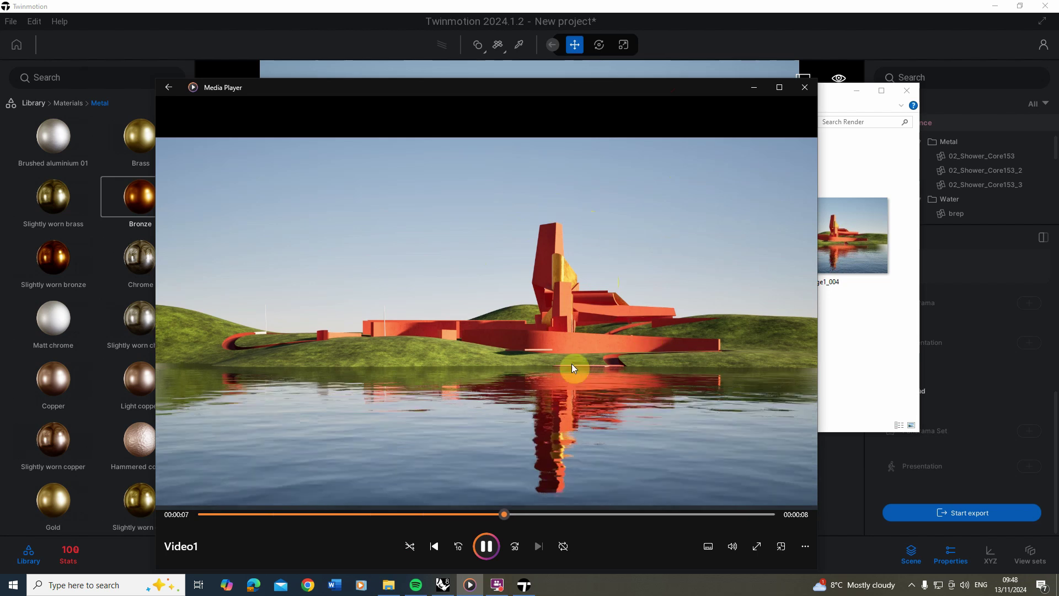
{"action": "left_click", "coordinate": [805, 87]}
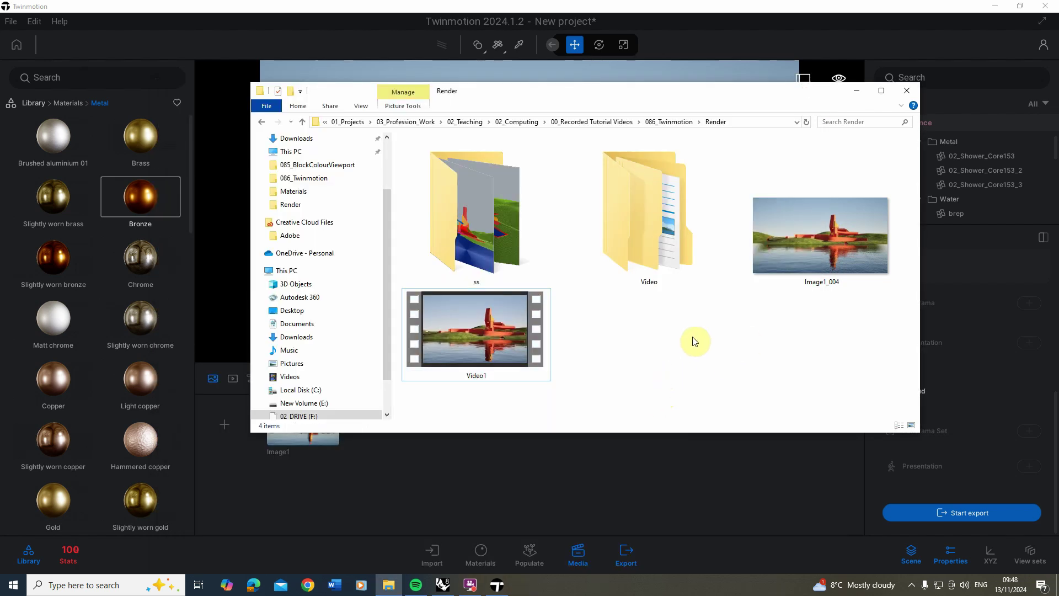